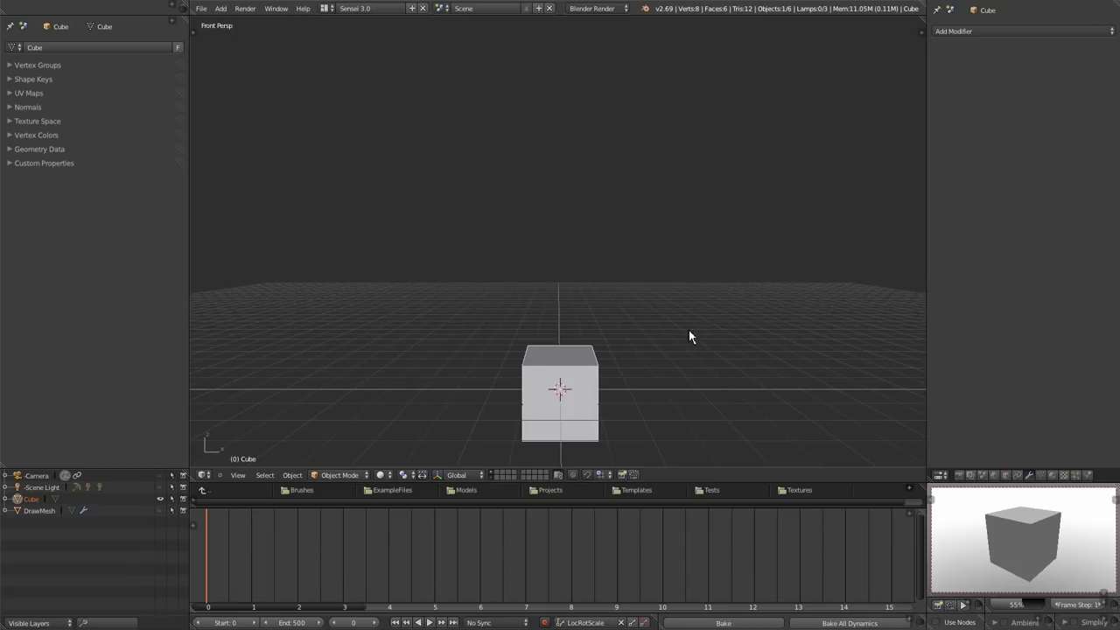
Give the cube a Subsurf modifier with 3 view subdivisions and scale it along X into an ellipsoid
{"action": "key", "text": "ctrl+2"}
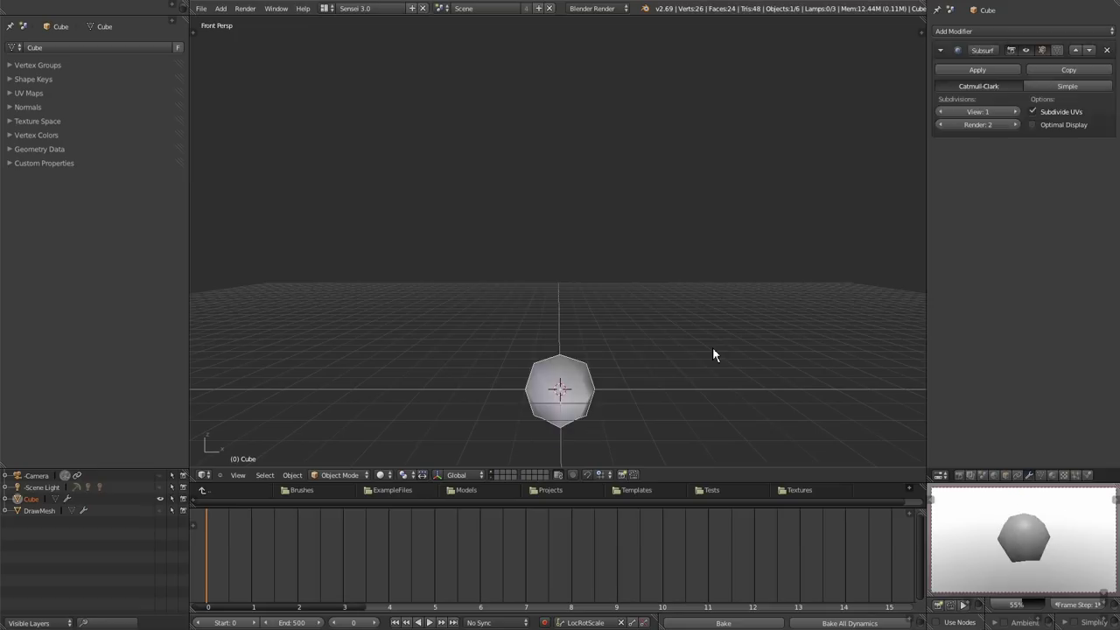
{"action": "left_click", "coordinate": [1016, 112]}
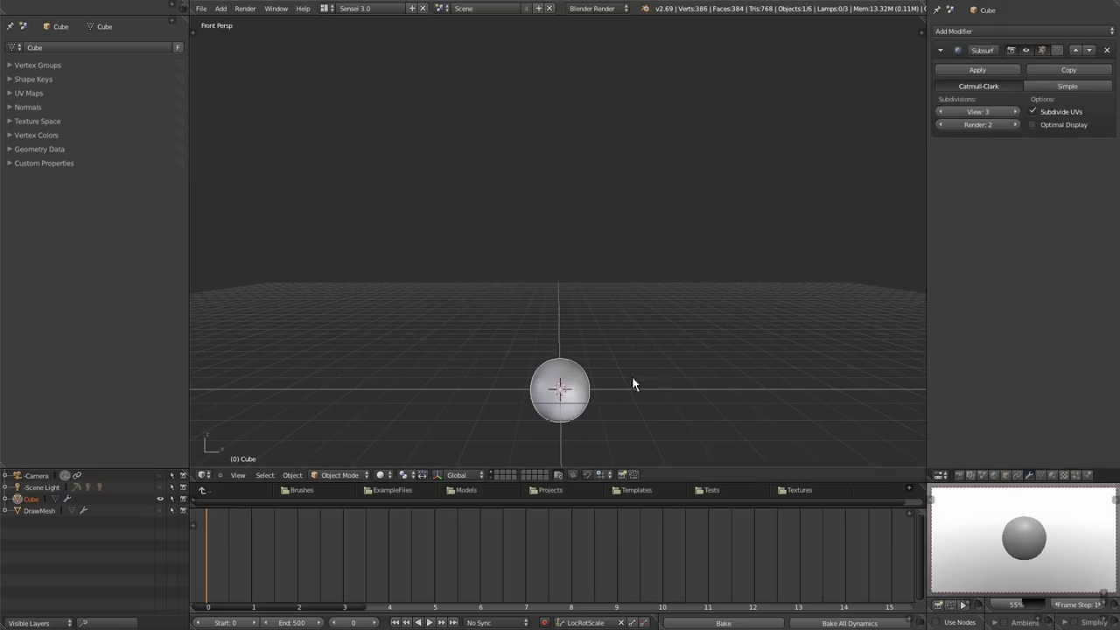
{"action": "key", "text": "s"}
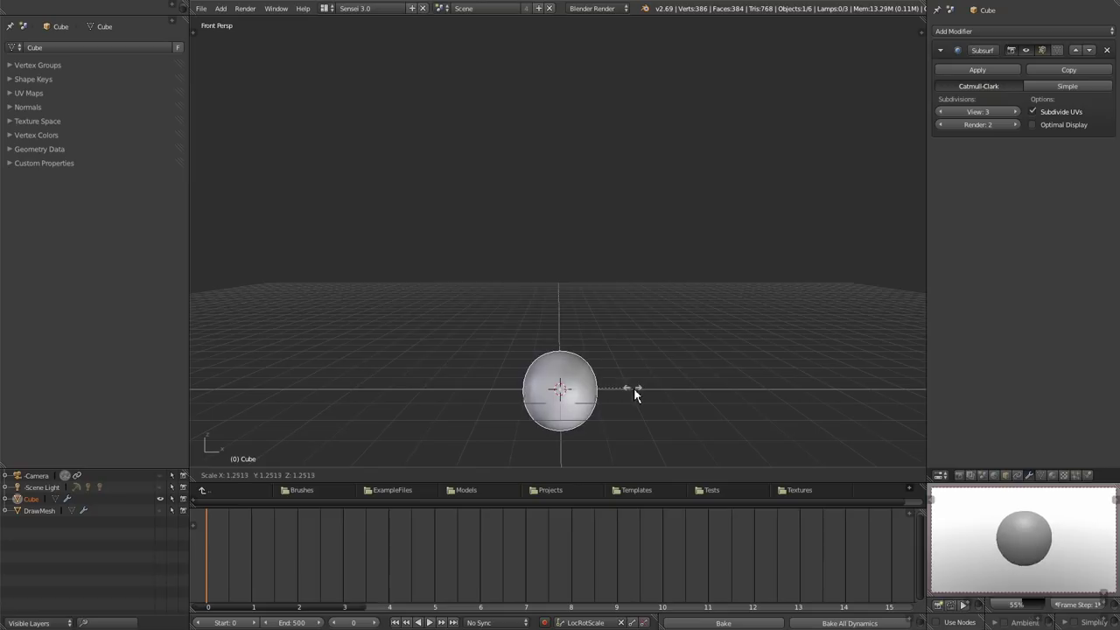
{"action": "key", "text": "x"}
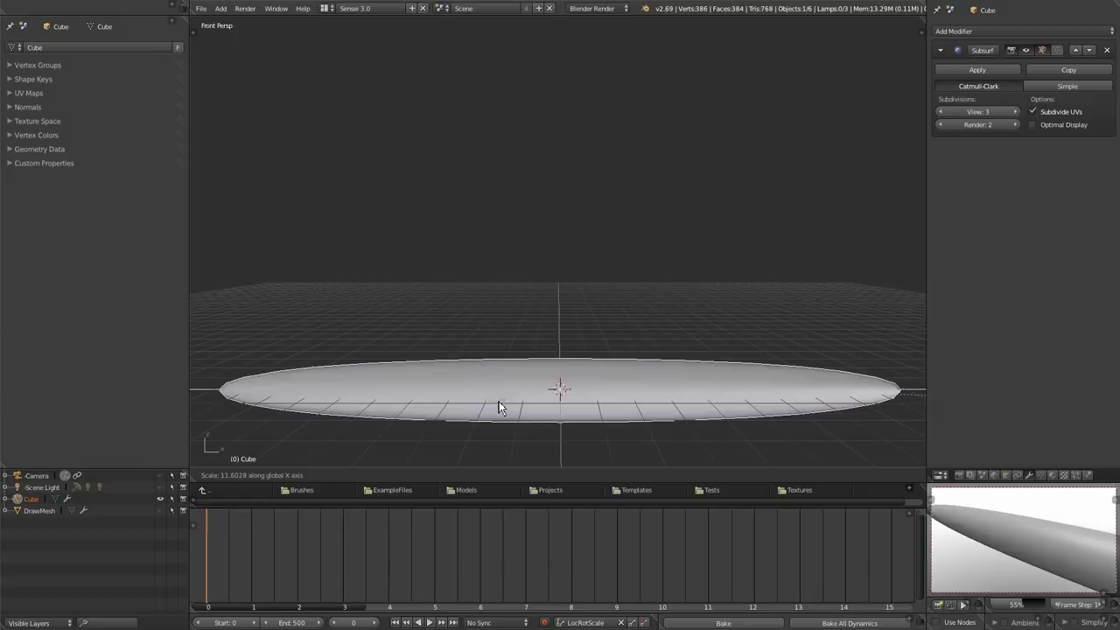
{"action": "left_click", "coordinate": [500, 406]}
In Edit Mode, insert seven evenly centred loop cuts along the stretched mesh
{"action": "key", "text": "Tab"}
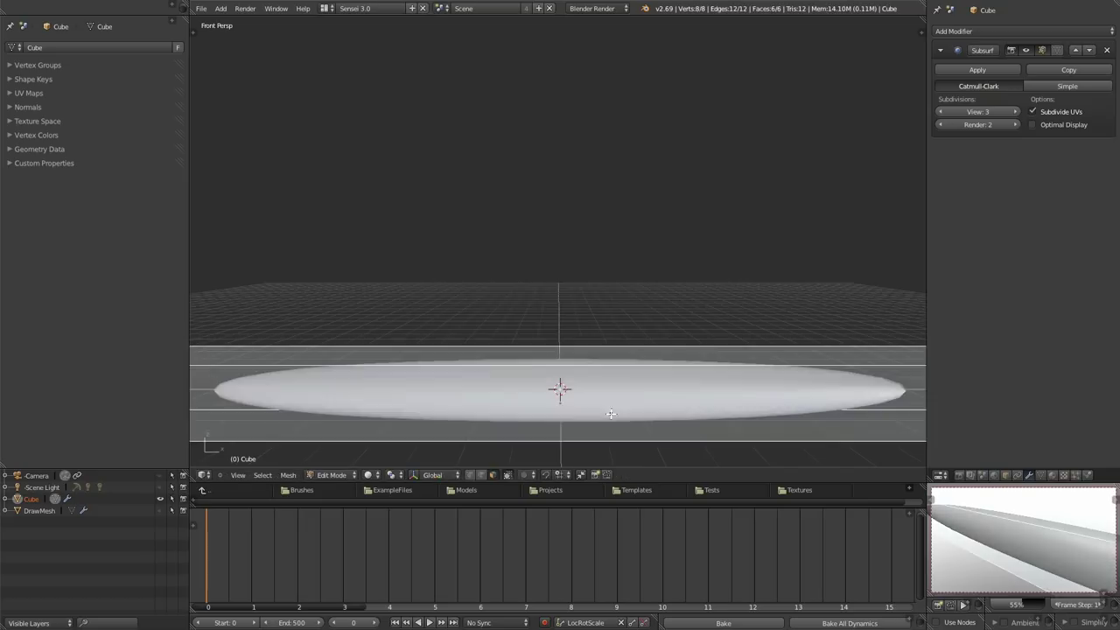
{"action": "scroll", "coordinate": [613, 409], "scroll_direction": "down", "scroll_amount": 2}
{"action": "key", "text": "ctrl+r"}
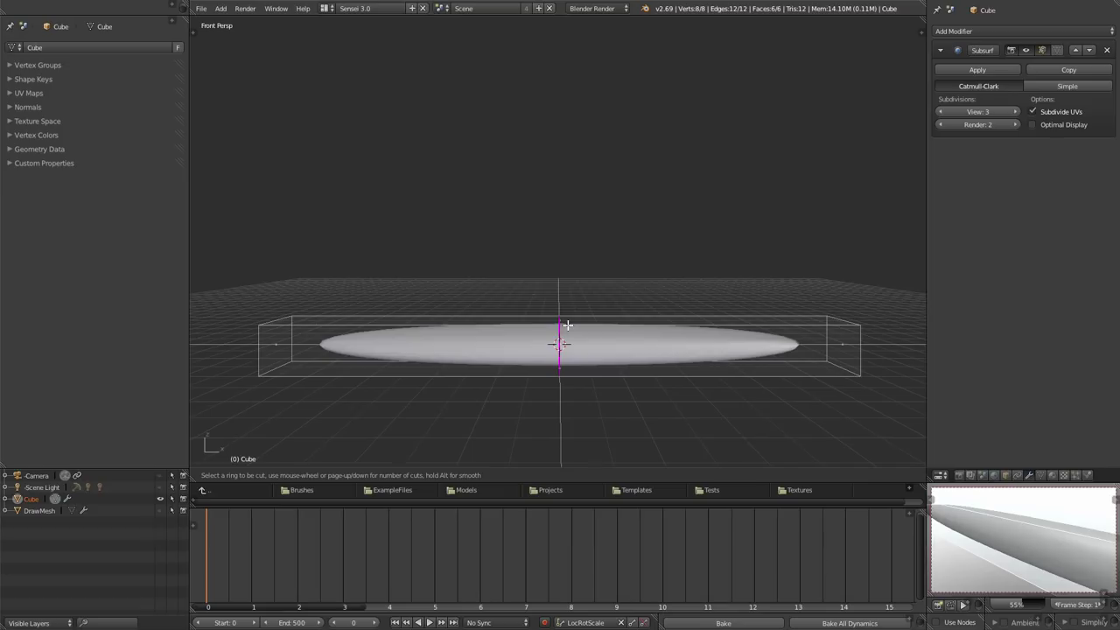
{"action": "scroll", "coordinate": [568, 325], "scroll_direction": "up", "scroll_amount": 6}
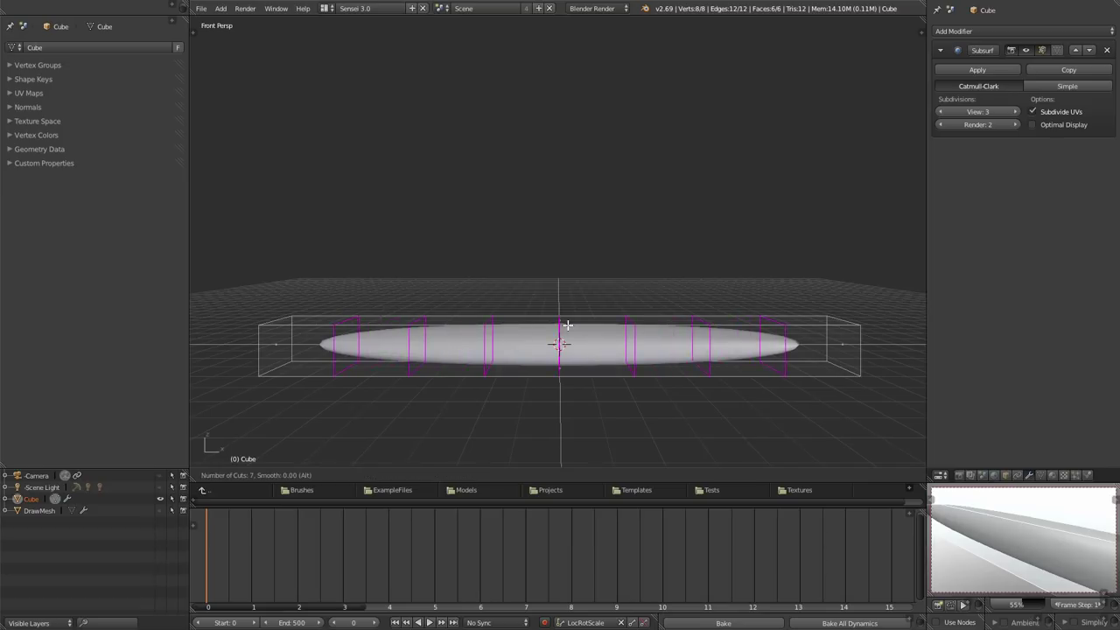
{"action": "left_click", "coordinate": [568, 325]}
{"action": "right_click", "coordinate": [568, 326]}
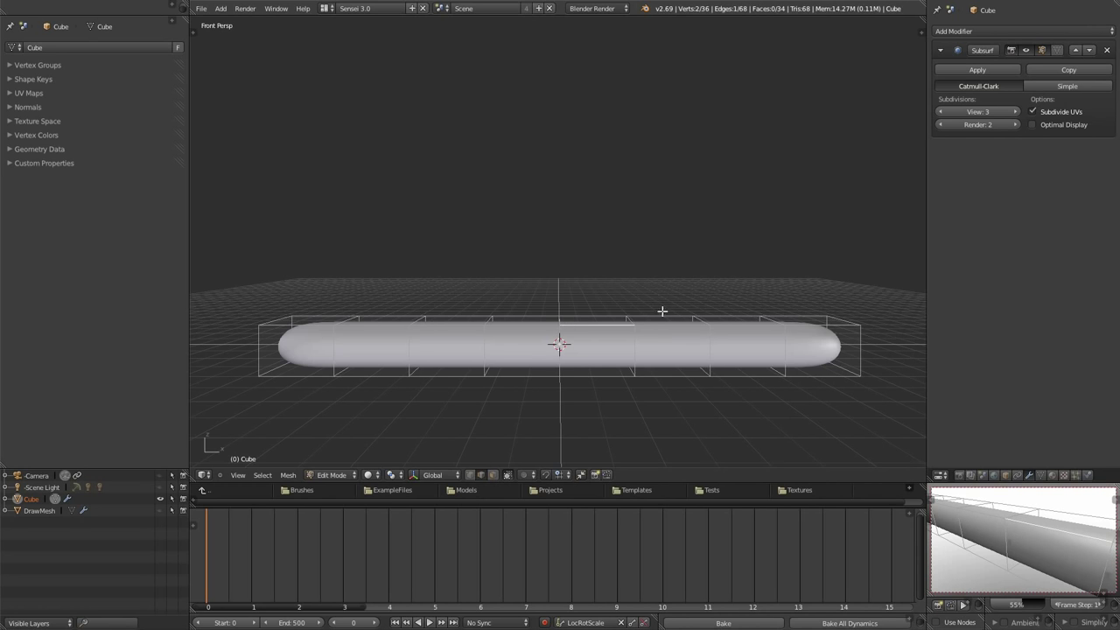
Return to Object Mode and switch to the front orthographic view
{"action": "middle_click_drag", "start_coordinate": [663, 311], "coordinate": [662, 348]}
{"action": "key", "text": "Tab"}
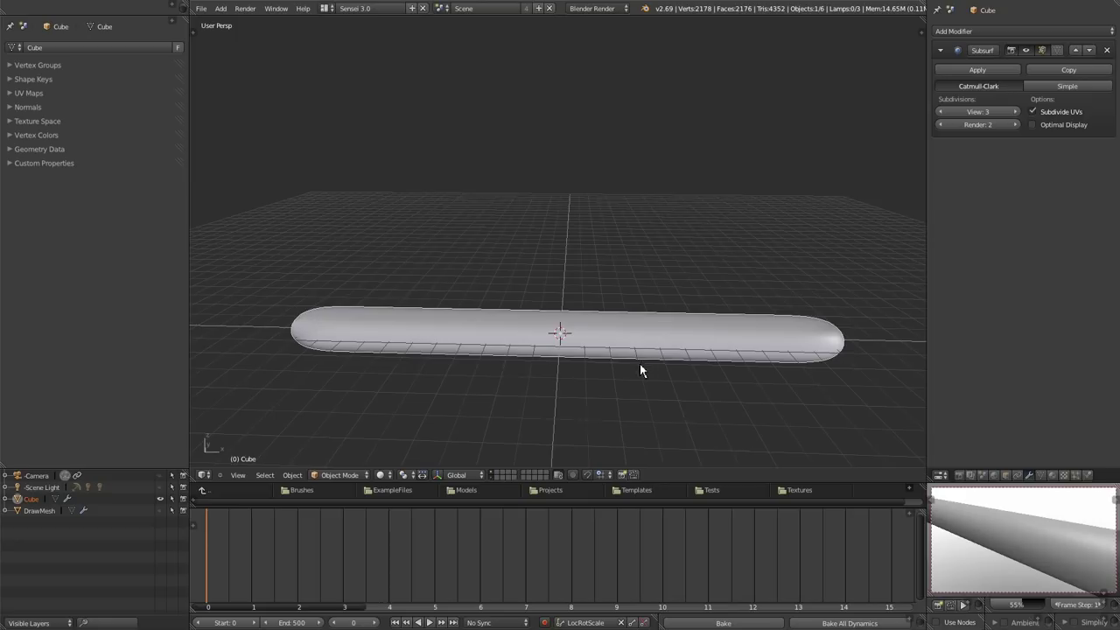
{"action": "key", "text": "KP_1"}
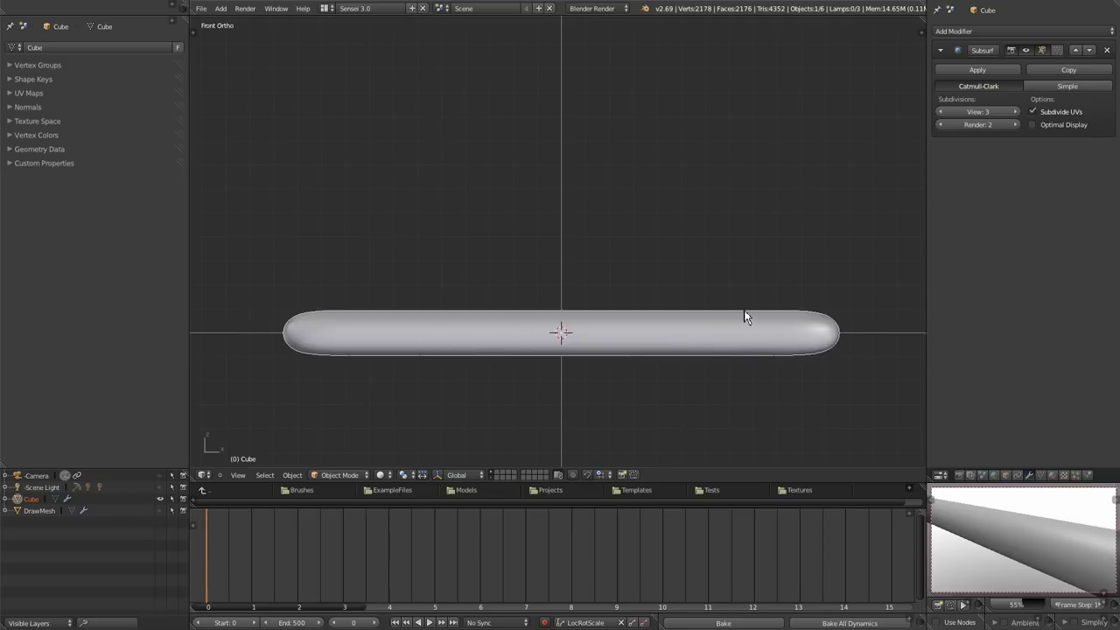
Add a Single Bone armature and toggle wireframe to check it inside the capsule
{"action": "key", "text": "shift+a"}
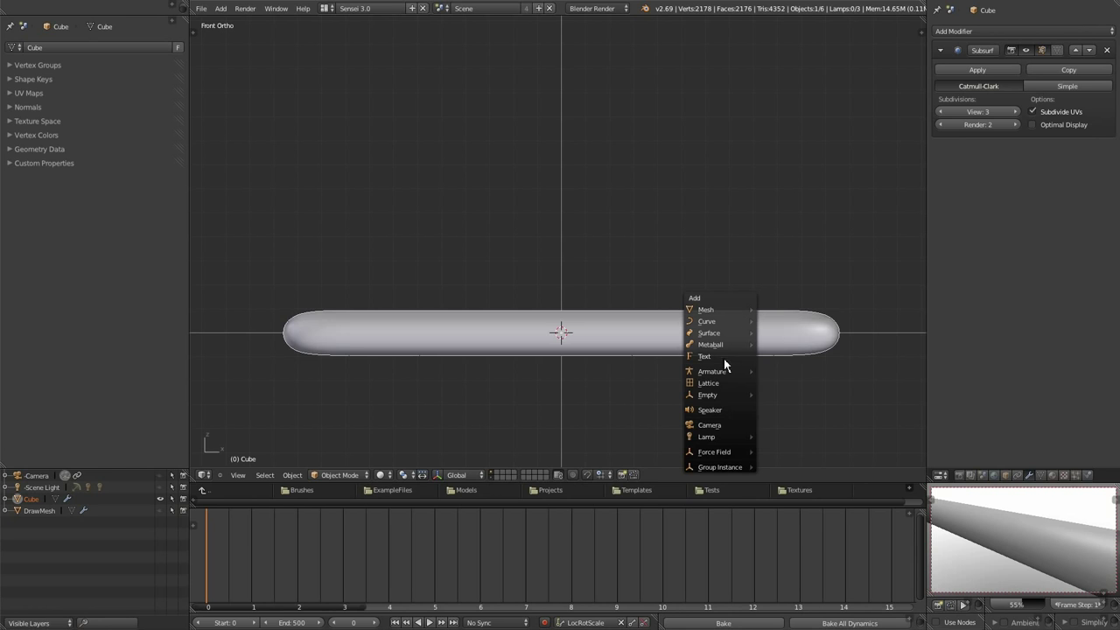
{"action": "mouse_move", "coordinate": [726, 371]}
{"action": "left_click", "coordinate": [784, 374]}
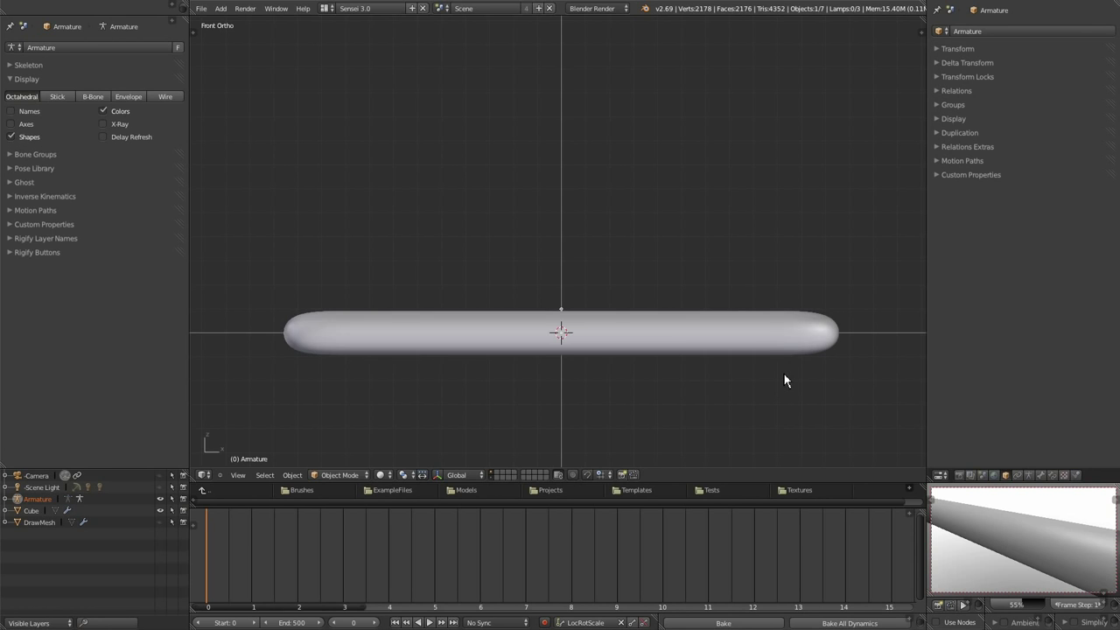
{"action": "scroll", "coordinate": [647, 375], "scroll_direction": "up", "scroll_amount": 3}
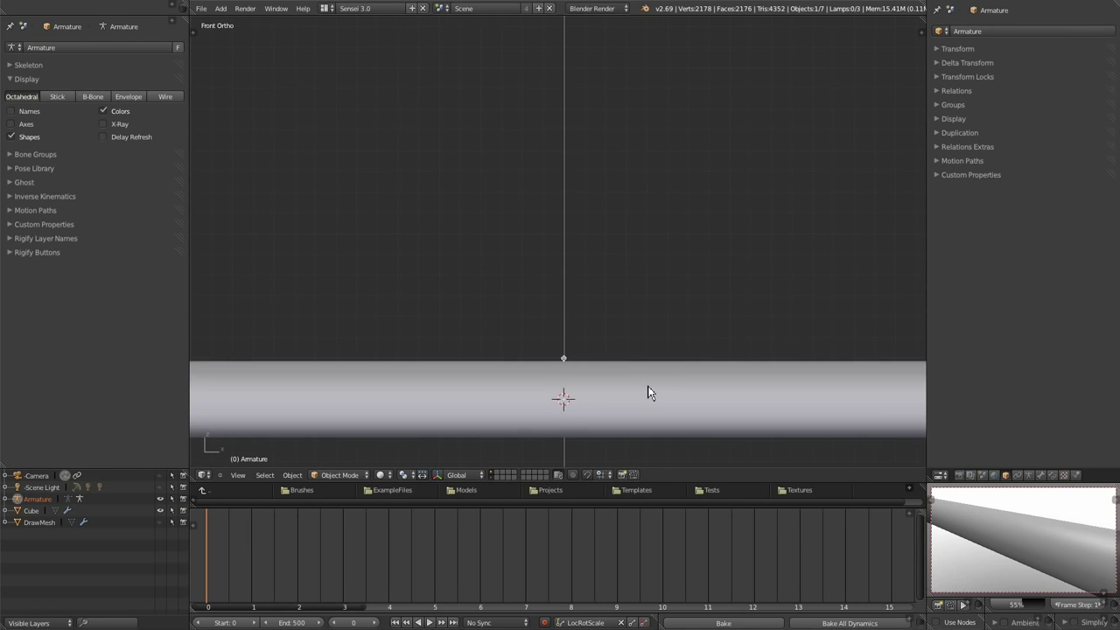
{"action": "middle_click_drag", "start_coordinate": [647, 375], "coordinate": [646, 326], "text": "shift"}
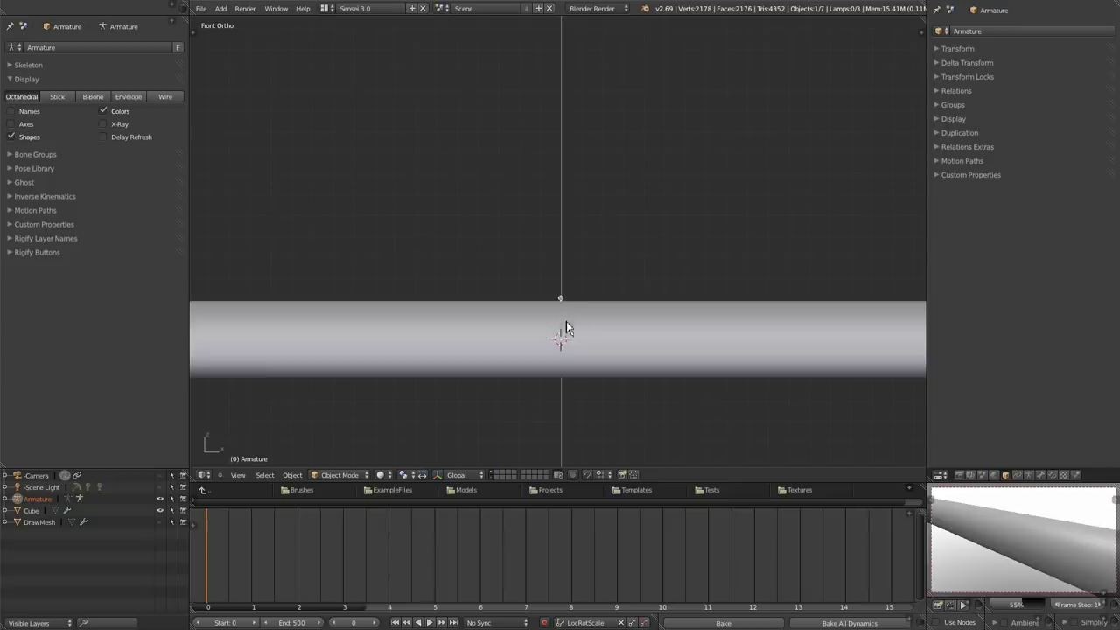
{"action": "key", "text": "z"}
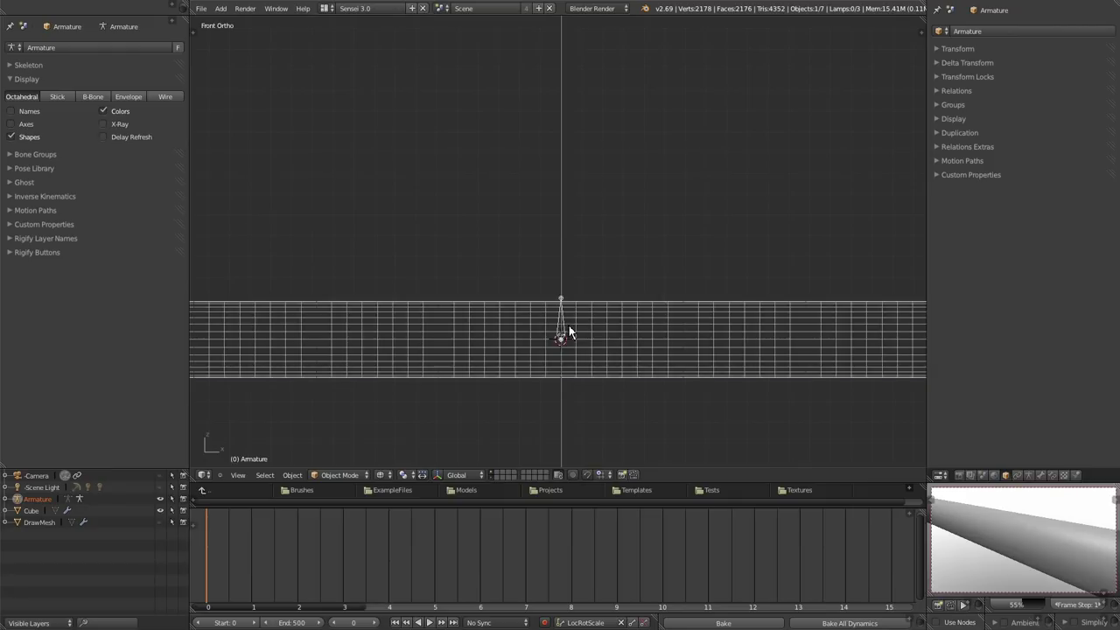
{"action": "key", "text": "z"}
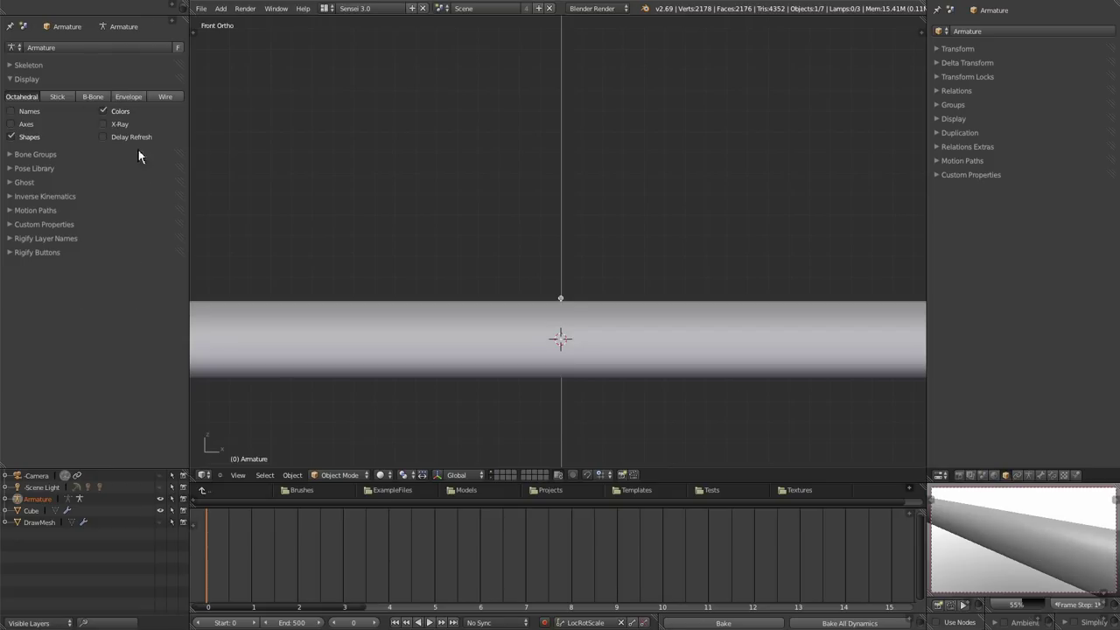
Enable X-Ray for the armature and rotate the bone 90 degrees to lie horizontally
{"action": "left_click", "coordinate": [104, 125]}
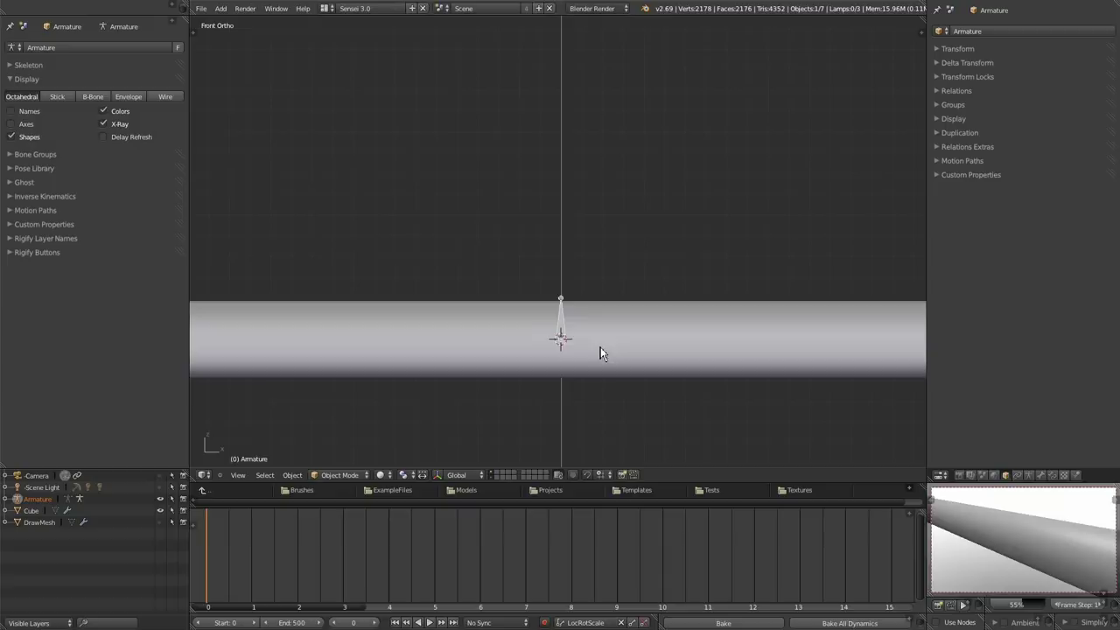
{"action": "scroll", "coordinate": [573, 336], "scroll_direction": "down", "scroll_amount": 2}
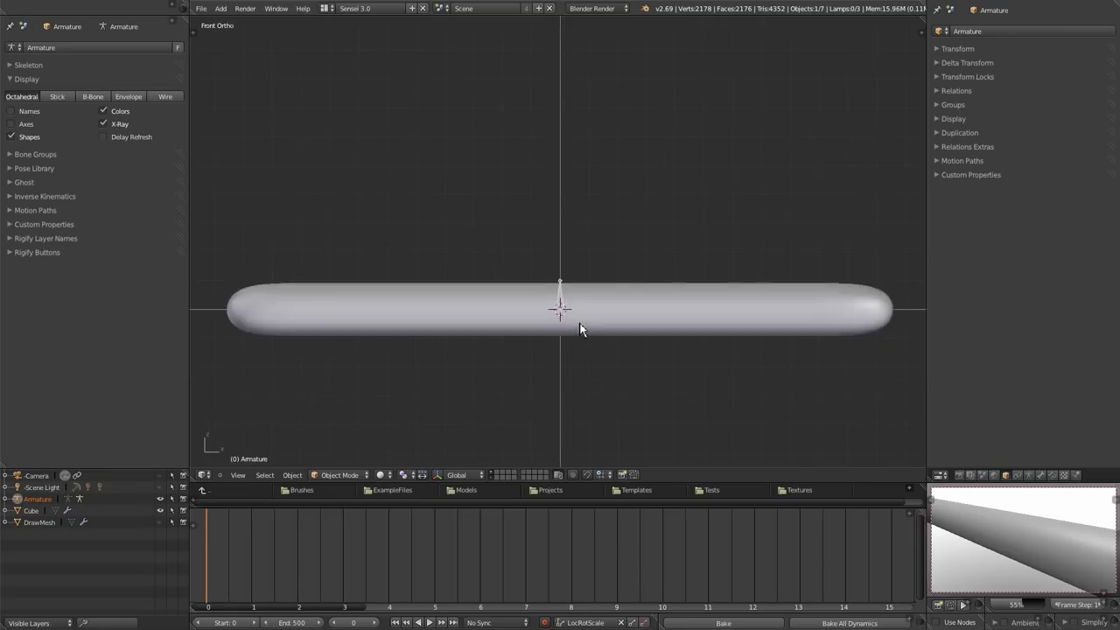
{"action": "key", "text": "r"}
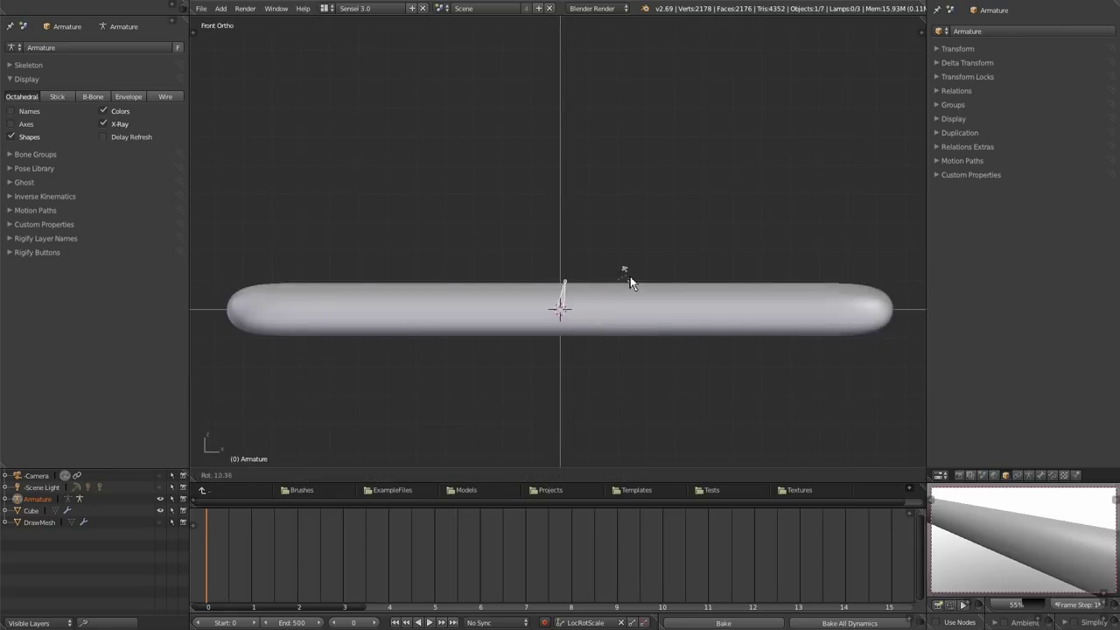
{"action": "left_click", "coordinate": [643, 416]}
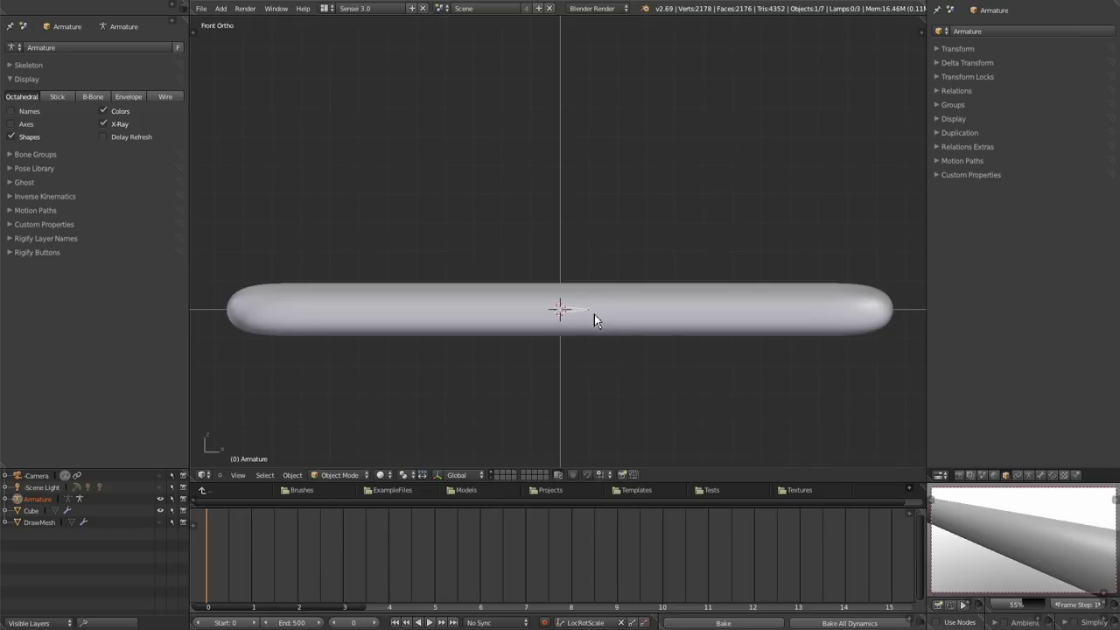
Lengthen the bone and move it along X to the capsule's left end
{"action": "key", "text": "s"}
{"action": "left_click", "coordinate": [679, 325]}
{"action": "key", "text": "g"}
{"action": "key", "text": "x"}
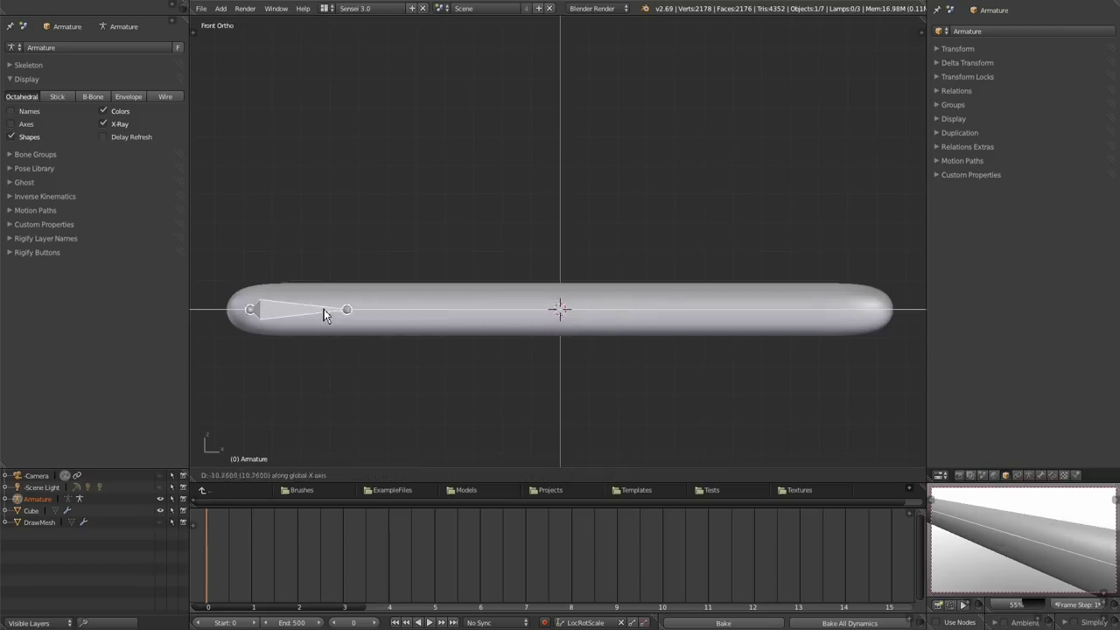
{"action": "left_click", "coordinate": [311, 310]}
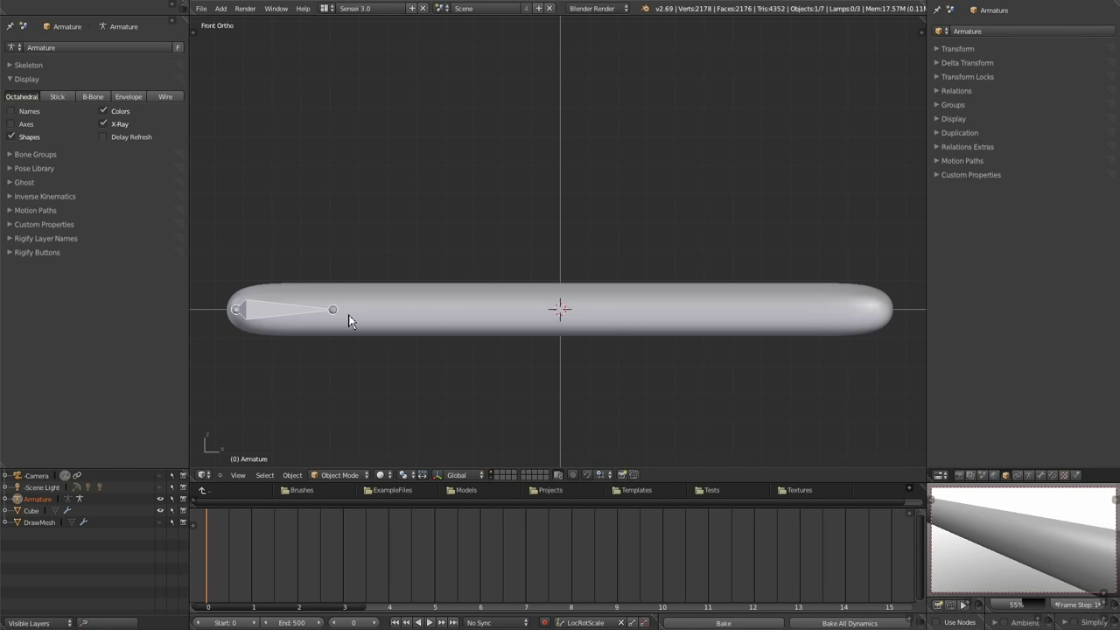
Enter the armature's Edit Mode and select the bone, its head joint and its tail joint
{"action": "key", "text": "Tab"}
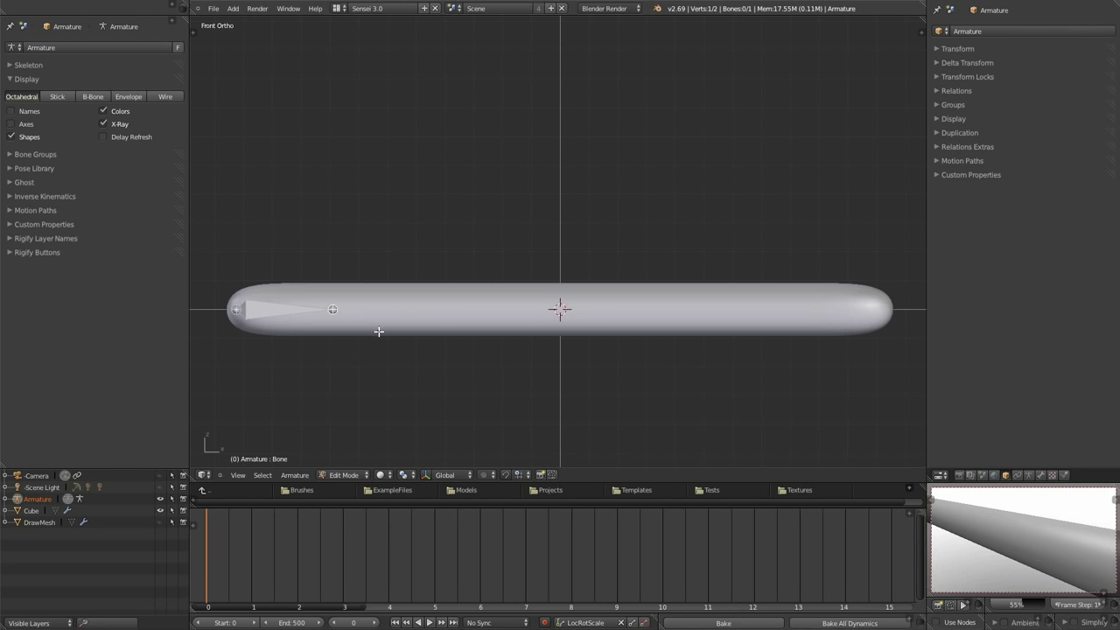
{"action": "scroll", "coordinate": [378, 331], "scroll_direction": "up", "scroll_amount": 2}
{"action": "scroll", "coordinate": [385, 315], "scroll_direction": "left", "scroll_amount": 5, "text": "ctrl"}
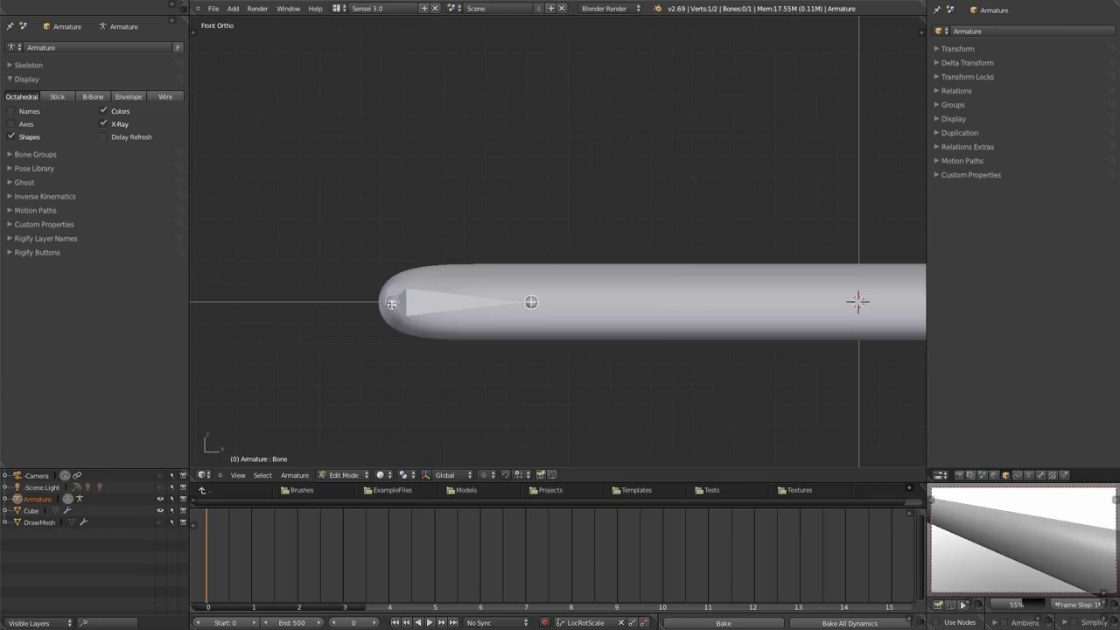
{"action": "right_click", "coordinate": [435, 303]}
{"action": "right_click", "coordinate": [392, 302]}
{"action": "right_click", "coordinate": [533, 302]}
{"action": "right_click", "coordinate": [417, 303]}
Return to the front orthographic view and select only the bone's tip joint
{"action": "key", "text": "Home"}
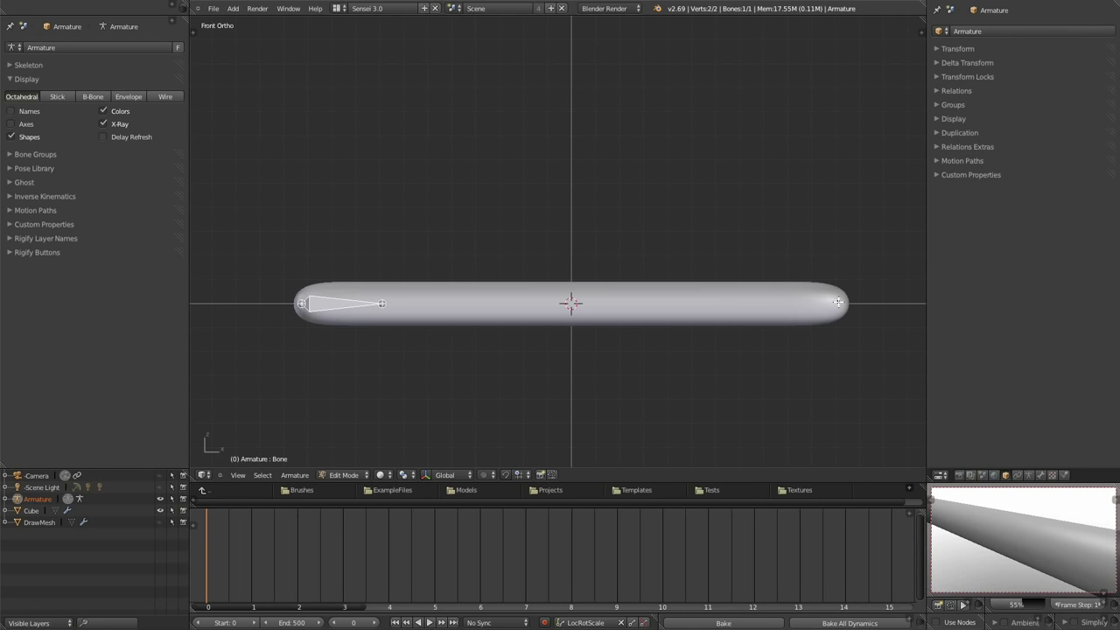
{"action": "middle_click_drag", "start_coordinate": [837, 301], "coordinate": [831, 358]}
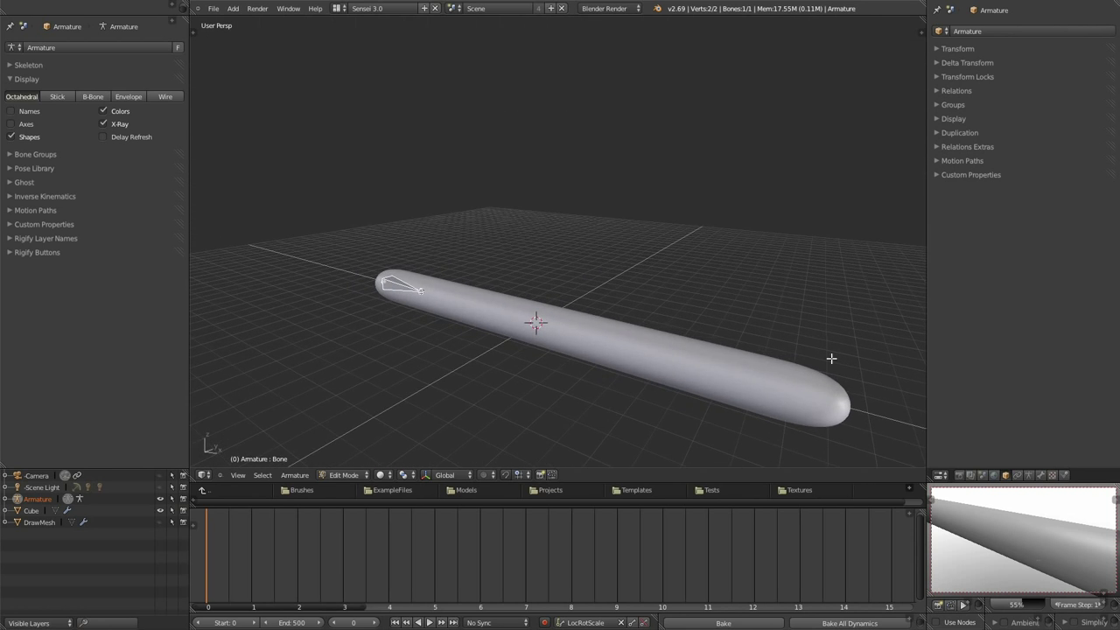
{"action": "middle_click_drag", "start_coordinate": [604, 318], "coordinate": [649, 320]}
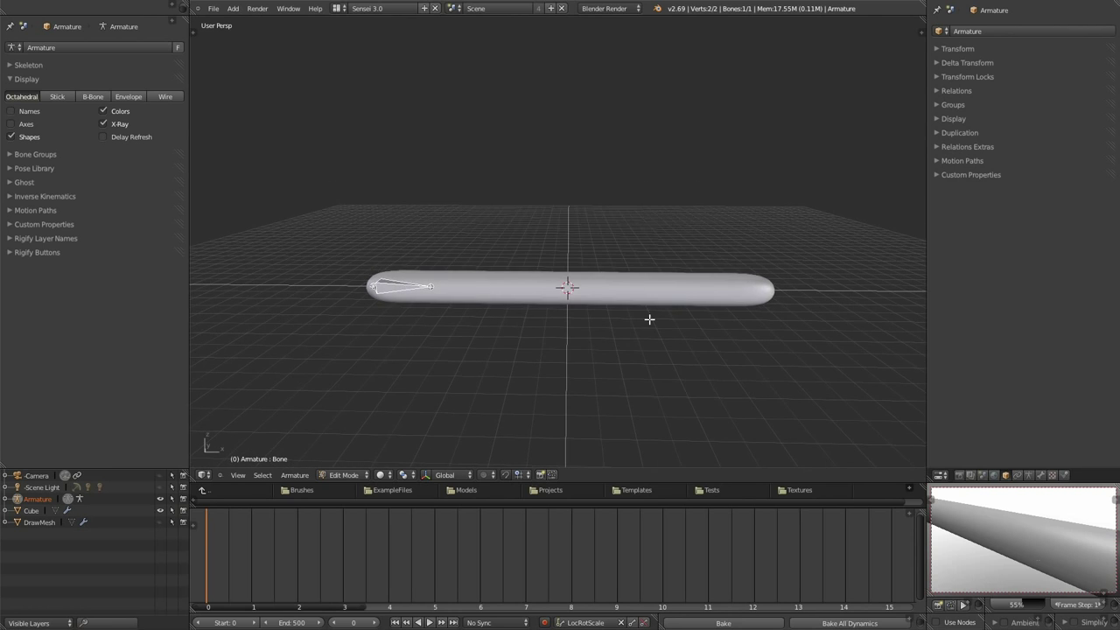
{"action": "key", "text": "KP_1"}
{"action": "scroll", "coordinate": [570, 310], "scroll_direction": "up", "scroll_amount": 3}
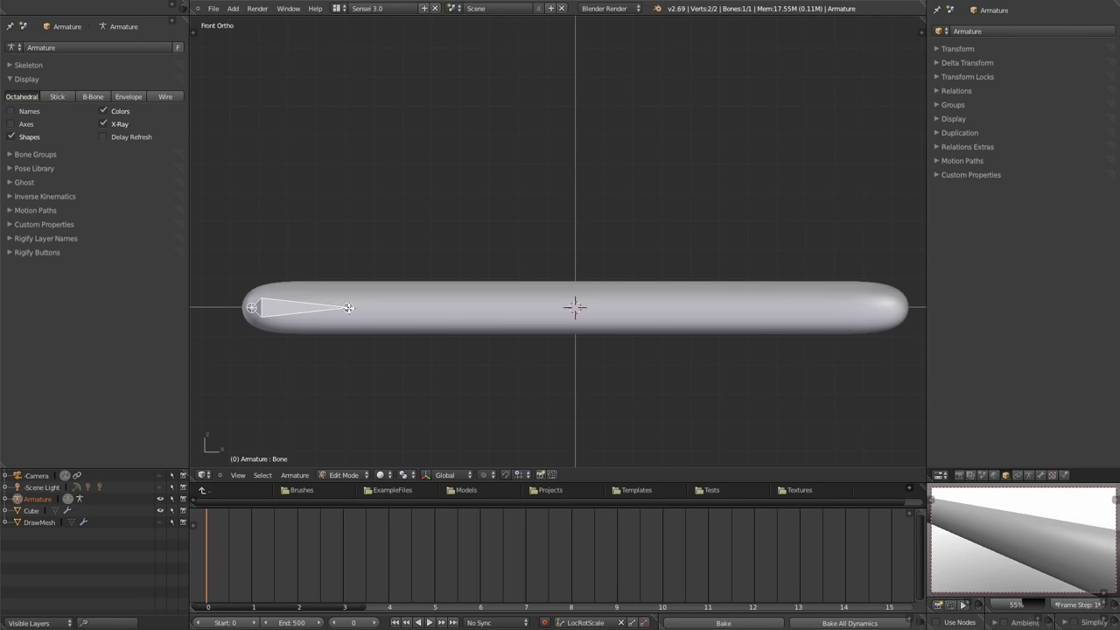
{"action": "right_click", "coordinate": [349, 307]}
Extrude four more bones along X from the tip, spacing them across the tube
{"action": "key", "text": "e"}
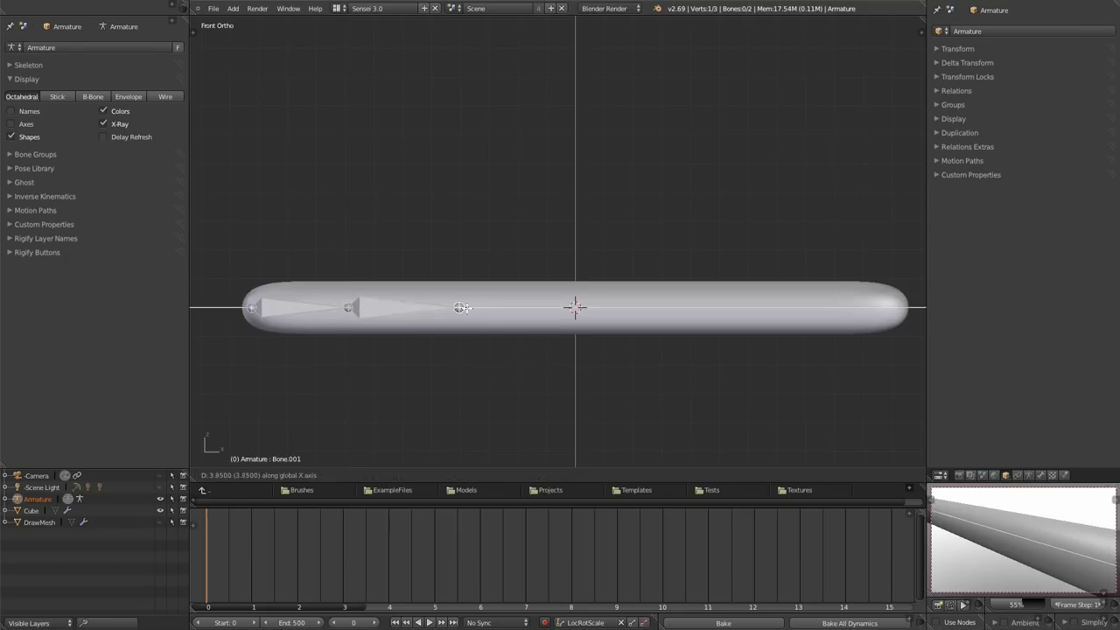
{"action": "left_click", "coordinate": [453, 307]}
{"action": "key", "text": "e"}
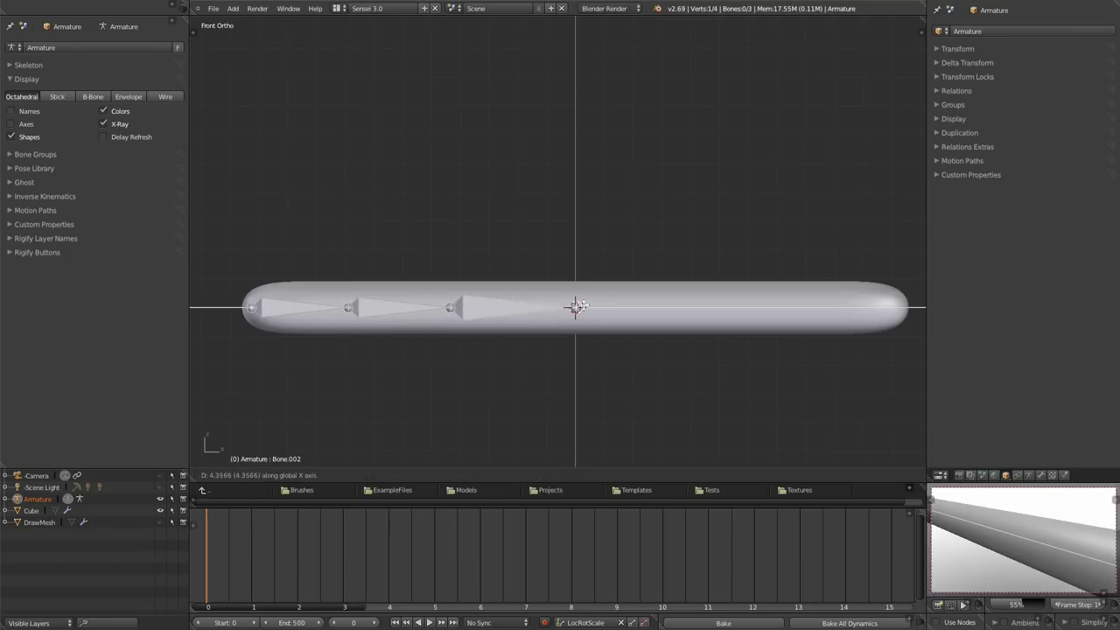
{"action": "left_click", "coordinate": [576, 307]}
{"action": "key", "text": "e"}
{"action": "left_click", "coordinate": [709, 308]}
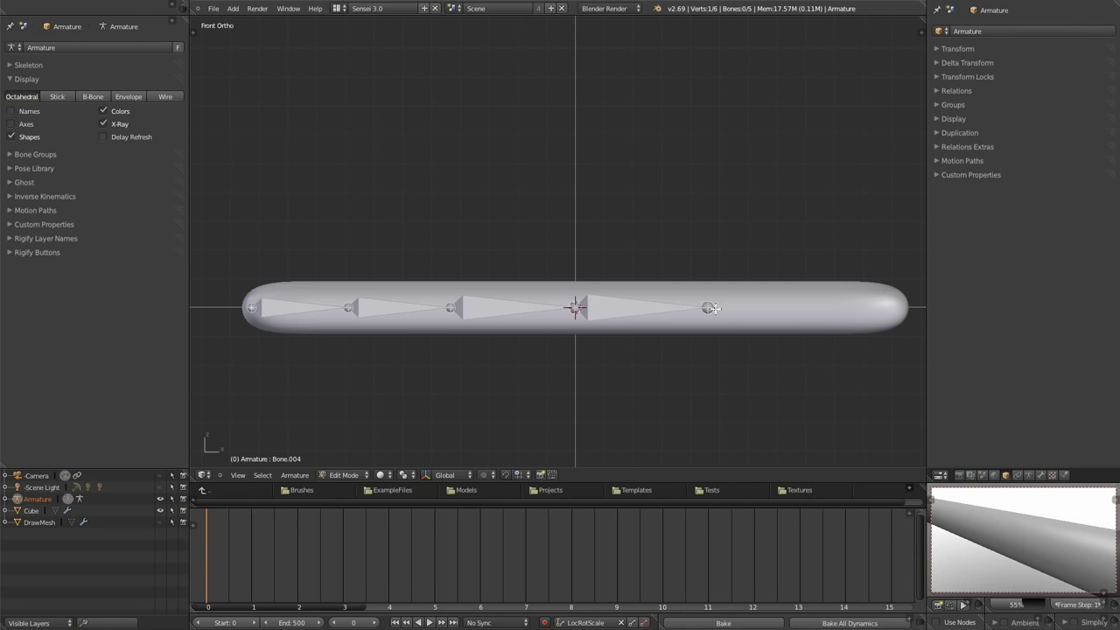
{"action": "key", "text": "e"}
{"action": "left_click", "coordinate": [833, 308]}
Extrude the sixth bone past the tube's right end and view the chain in perspective
{"action": "middle_click_drag", "start_coordinate": [845, 313], "coordinate": [795, 315], "text": "shift"}
{"action": "key", "text": "e"}
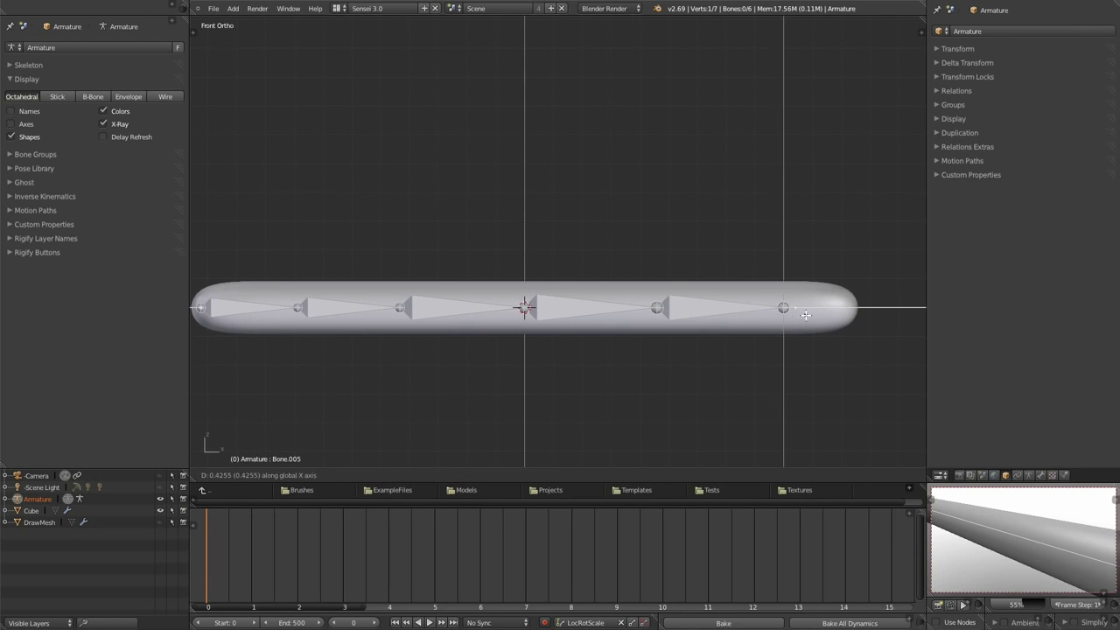
{"action": "left_click", "coordinate": [875, 315]}
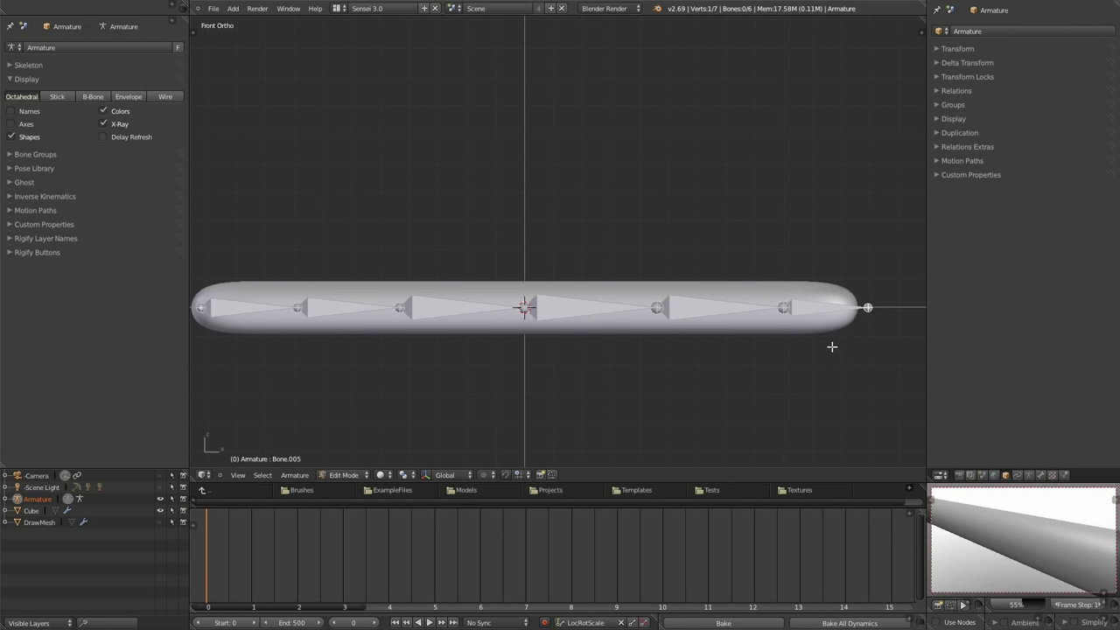
{"action": "scroll", "coordinate": [829, 345], "scroll_direction": "down", "scroll_amount": 2}
{"action": "middle_click_drag", "start_coordinate": [749, 350], "coordinate": [446, 346]}
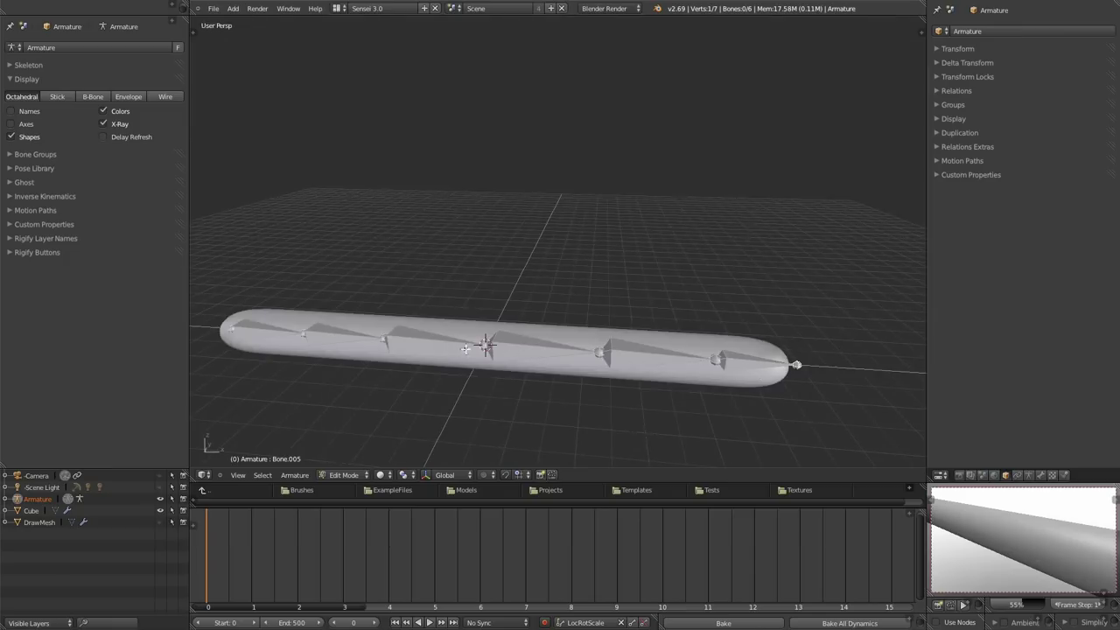
Switch the armature to Pose Mode and rotate Bone.004
{"action": "left_click", "coordinate": [354, 475]}
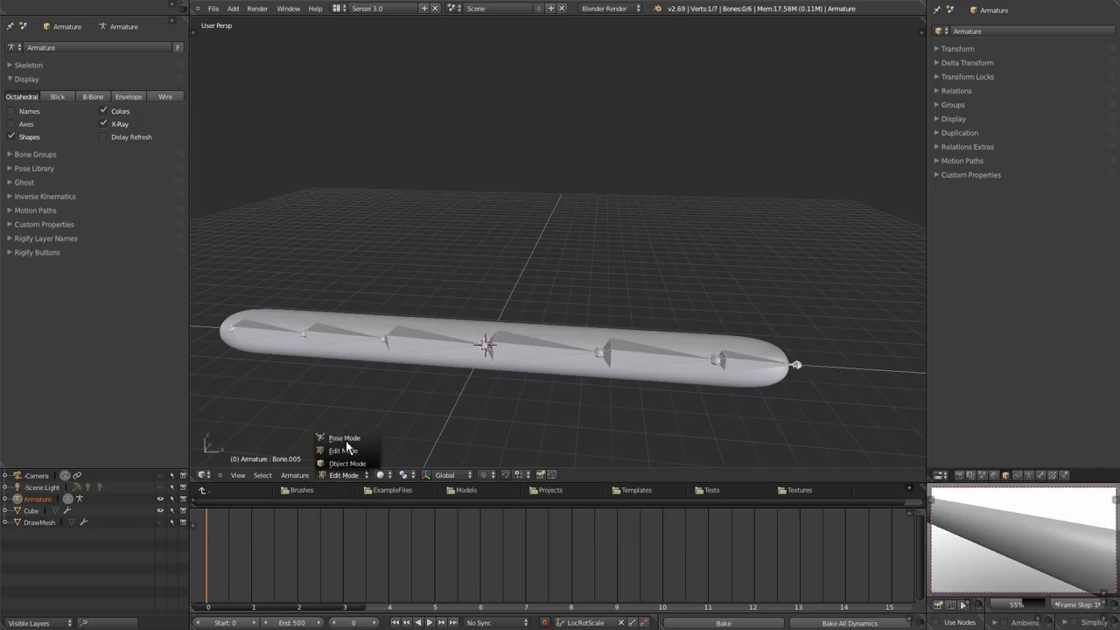
{"action": "left_click", "coordinate": [345, 441]}
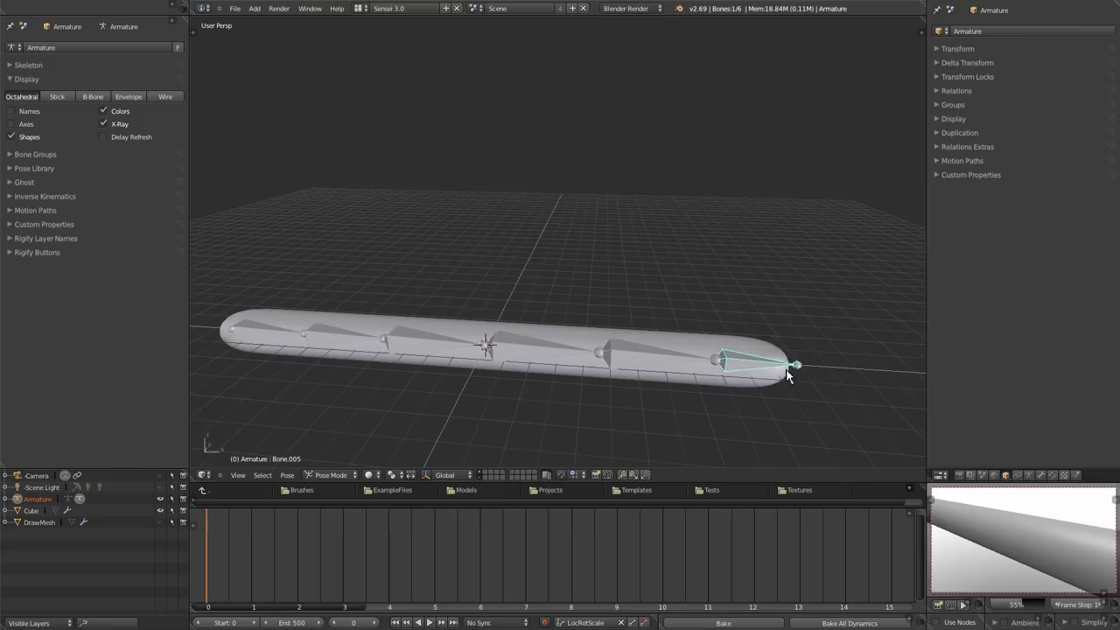
{"action": "right_click", "coordinate": [650, 364]}
{"action": "key", "text": "r"}
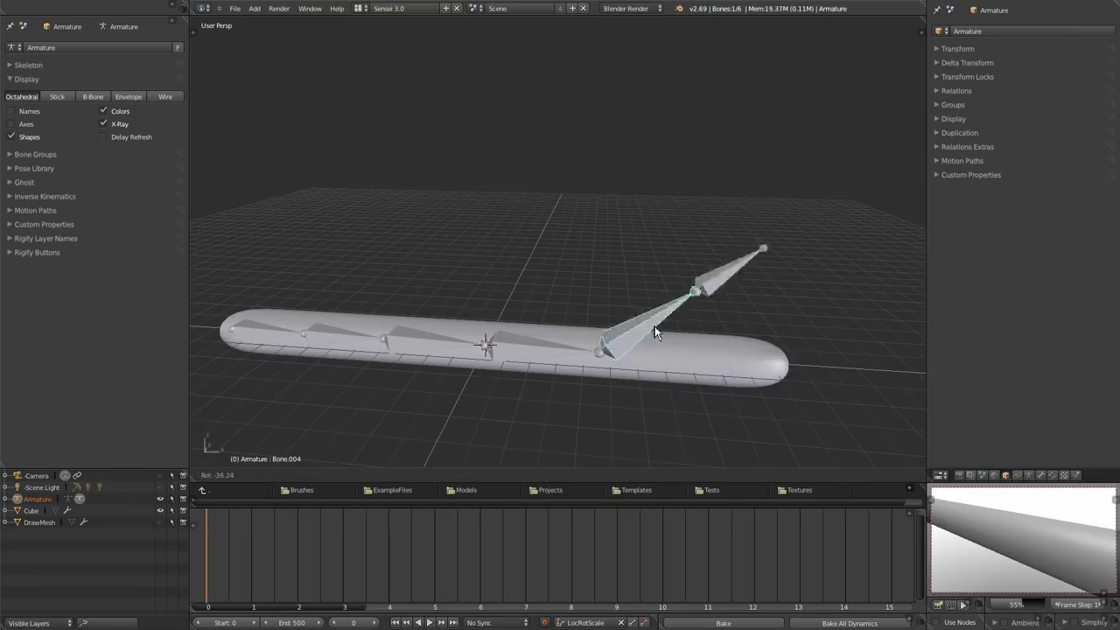
{"action": "left_click", "coordinate": [533, 359]}
Rotate Bone.002 upright, then rotate Bone.003 and Bone.001 to bend the chain
{"action": "right_click", "coordinate": [412, 336]}
{"action": "key", "text": "r"}
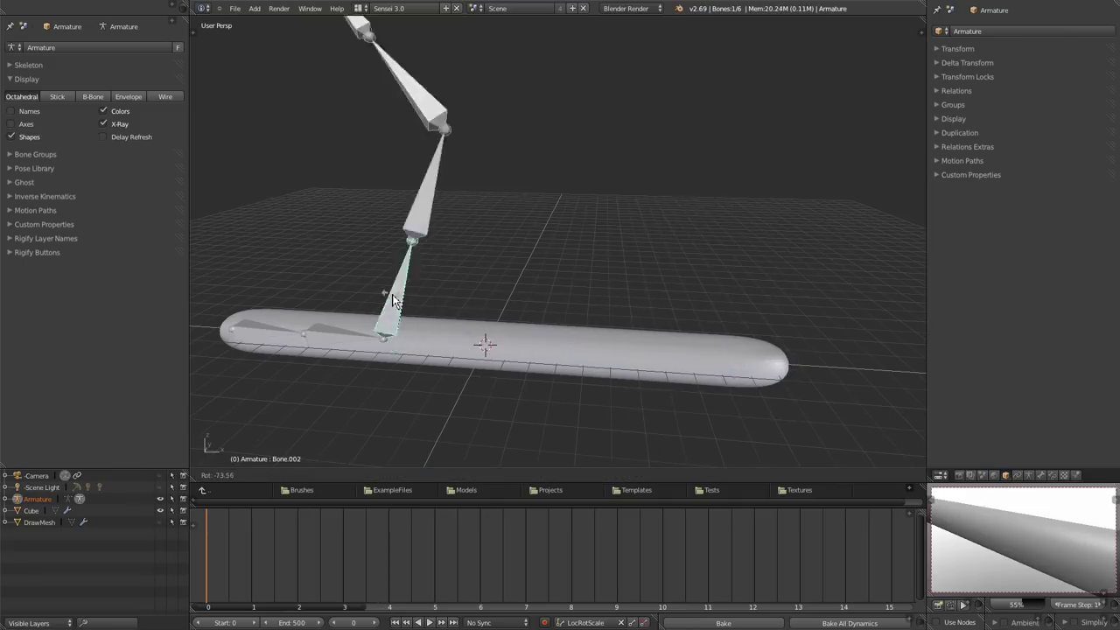
{"action": "left_click", "coordinate": [408, 334]}
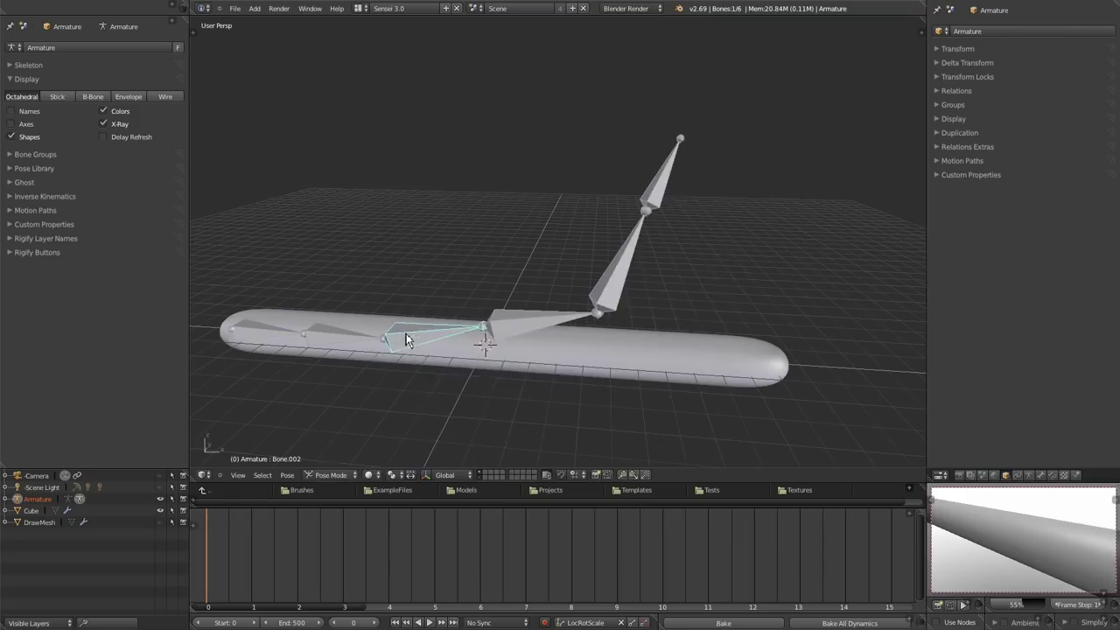
{"action": "right_click", "coordinate": [574, 316]}
{"action": "key", "text": "r"}
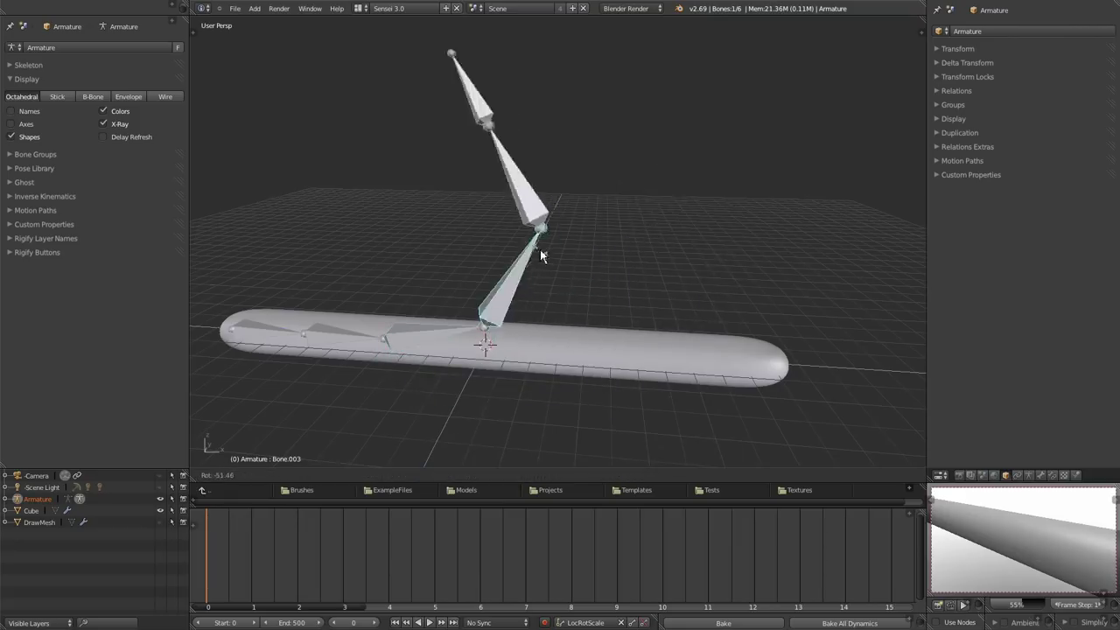
{"action": "left_click", "coordinate": [612, 358]}
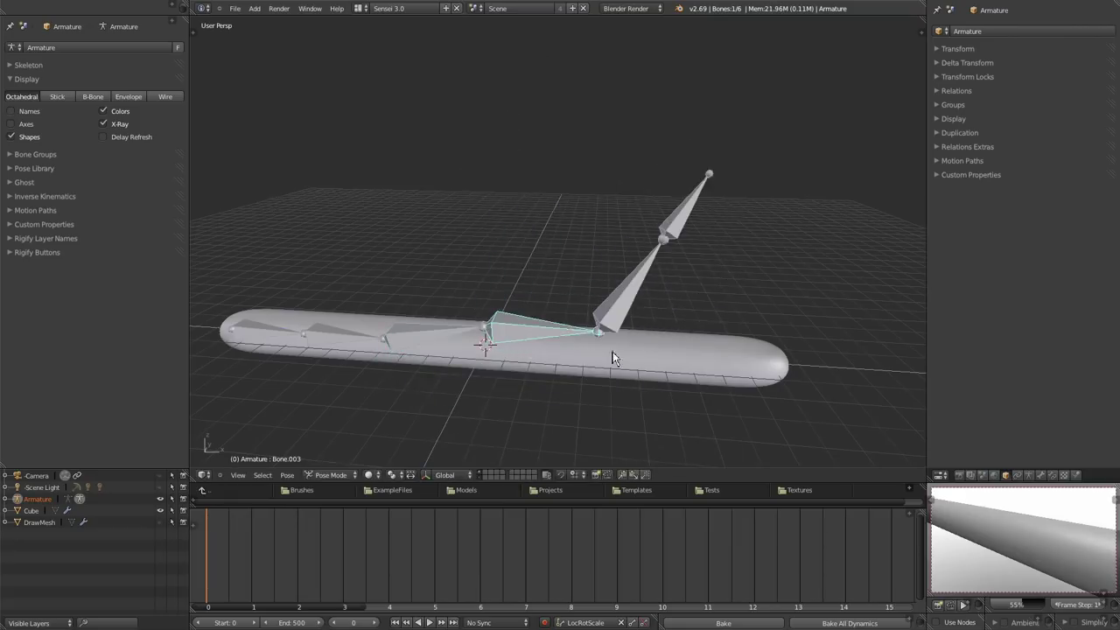
{"action": "right_click", "coordinate": [341, 340]}
{"action": "key", "text": "r"}
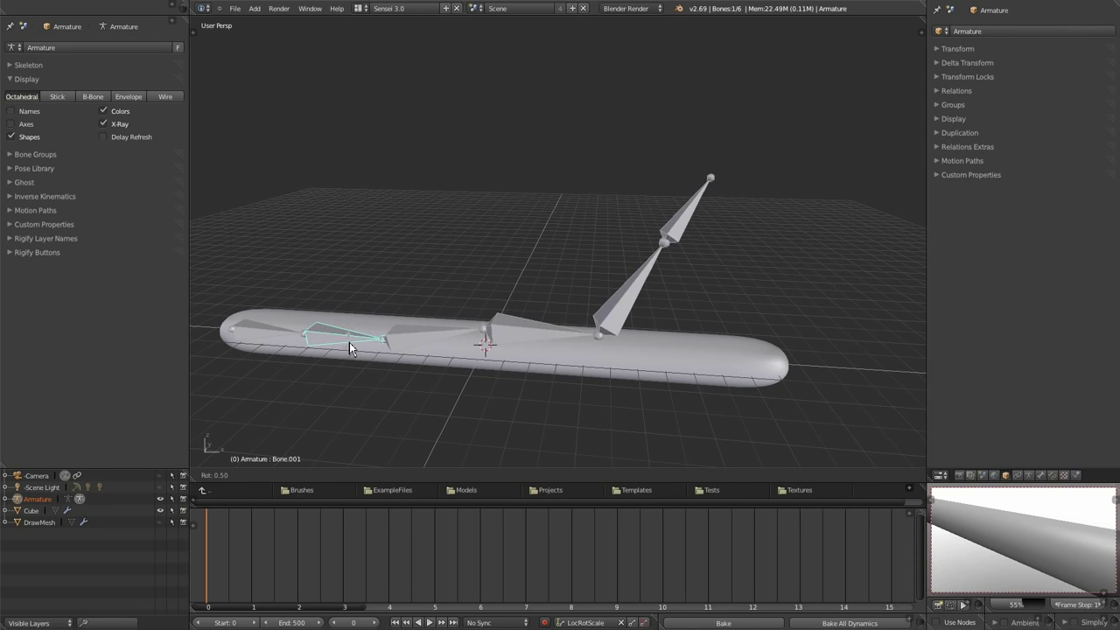
{"action": "left_click", "coordinate": [344, 319]}
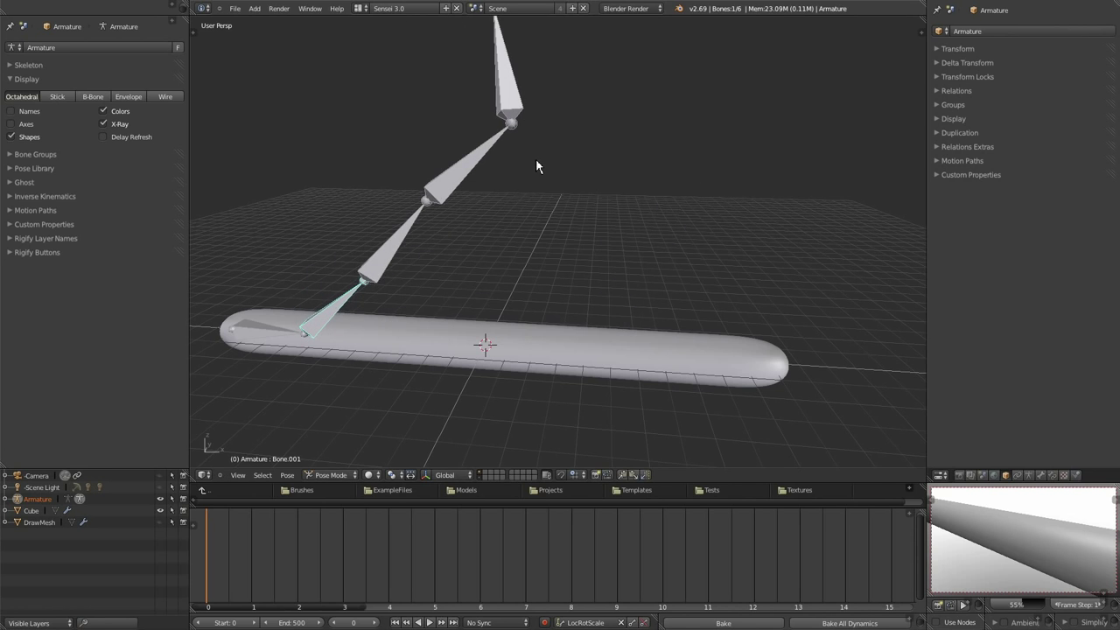
Swing Bone.002 back down and inspect the zigzag chain from a lower angle
{"action": "middle_click_drag", "start_coordinate": [536, 166], "coordinate": [456, 298]}
{"action": "right_click", "coordinate": [456, 301]}
{"action": "key", "text": "r"}
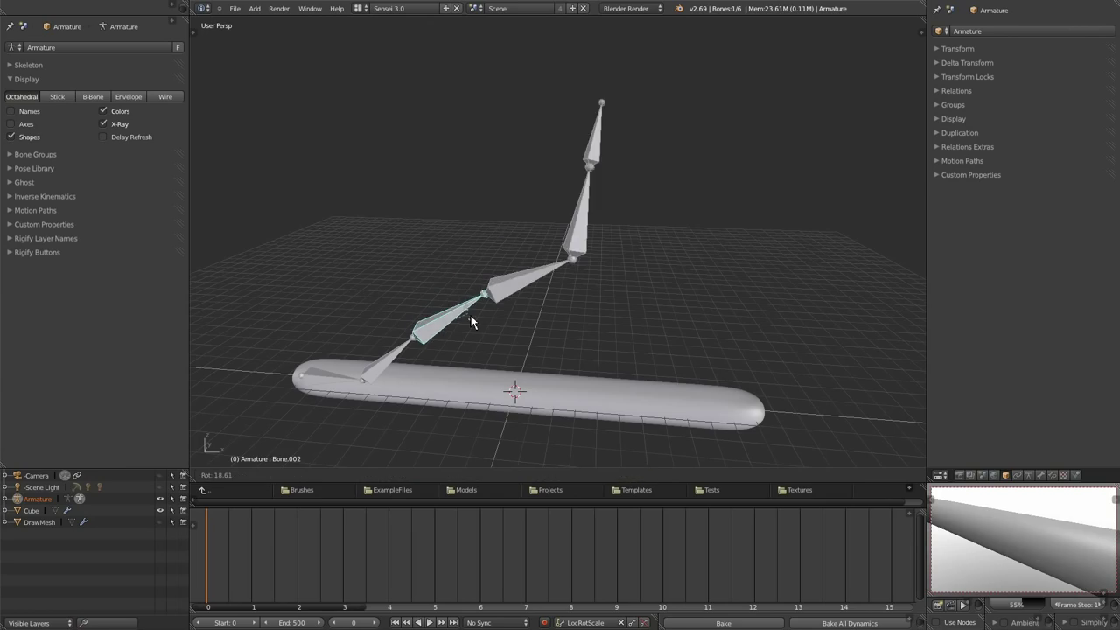
{"action": "left_click", "coordinate": [473, 361]}
{"action": "middle_click_drag", "start_coordinate": [593, 364], "coordinate": [575, 319]}
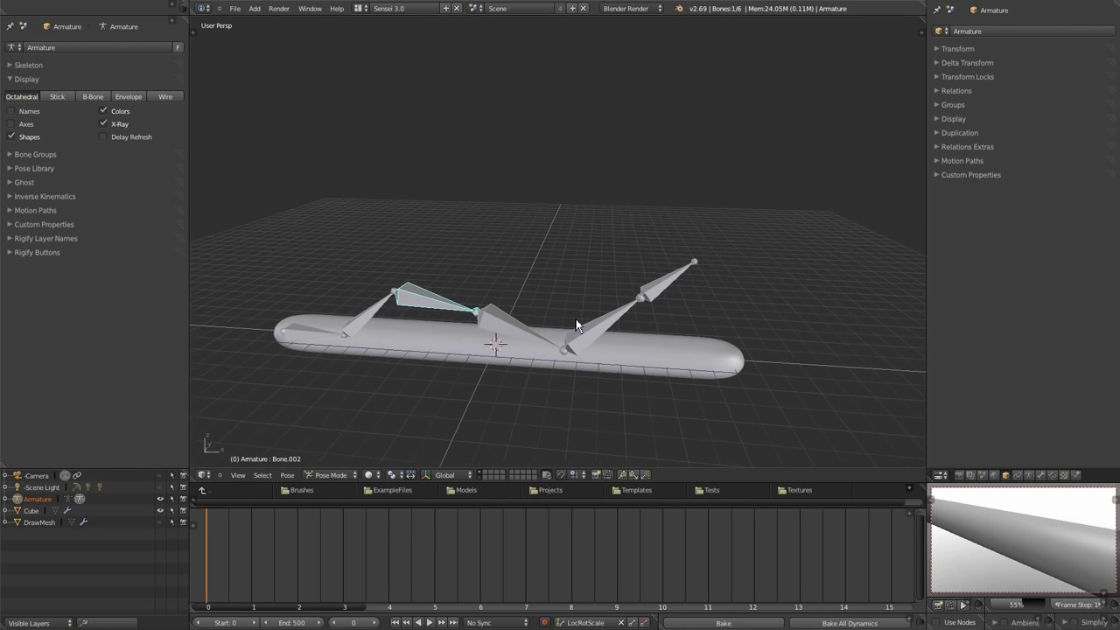
{"action": "middle_click_drag", "start_coordinate": [324, 345], "coordinate": [416, 334]}
{"action": "middle_click_drag", "start_coordinate": [685, 243], "coordinate": [612, 332]}
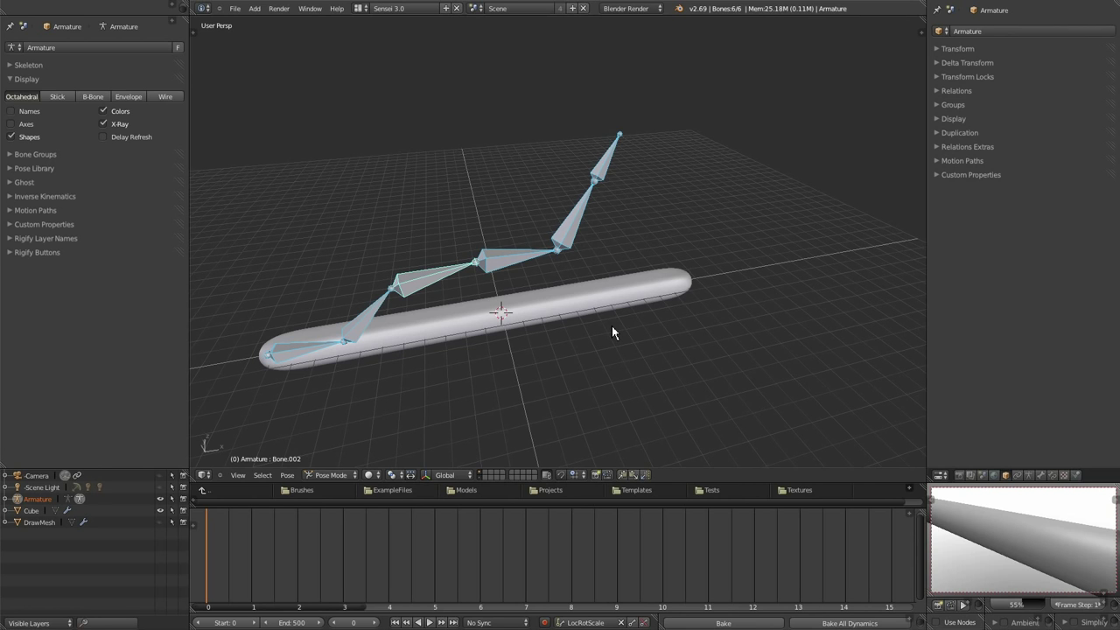
Clear the pose so the chain lies straight, then rotate Bone.003 upward
{"action": "key", "text": "alt+r"}
{"action": "middle_click_drag", "start_coordinate": [627, 333], "coordinate": [597, 310]}
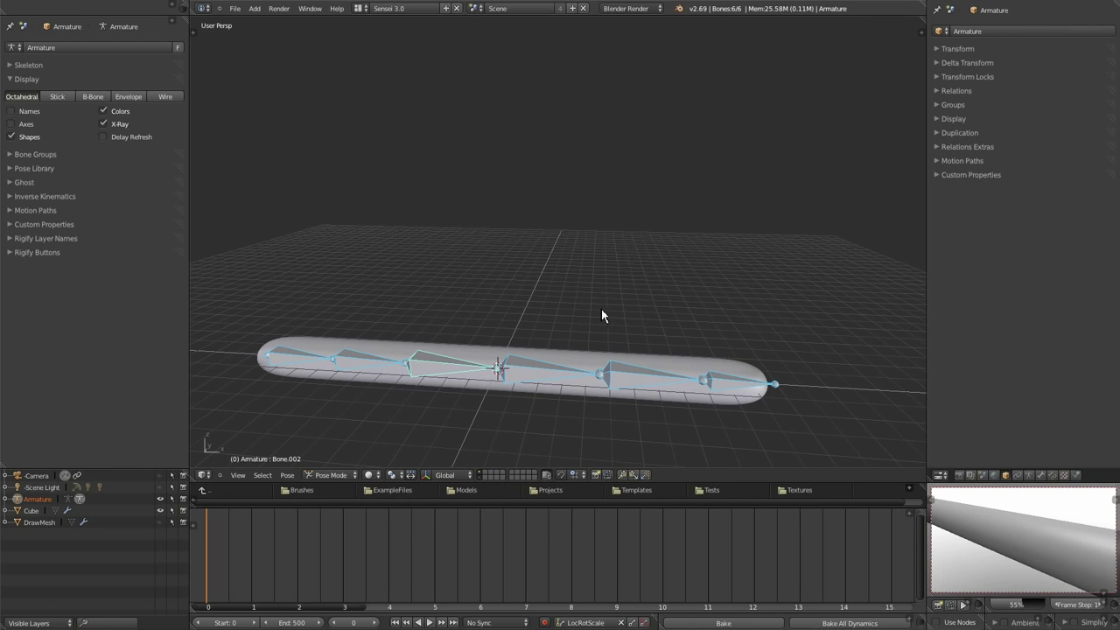
{"action": "middle_click_drag", "start_coordinate": [409, 372], "coordinate": [504, 373]}
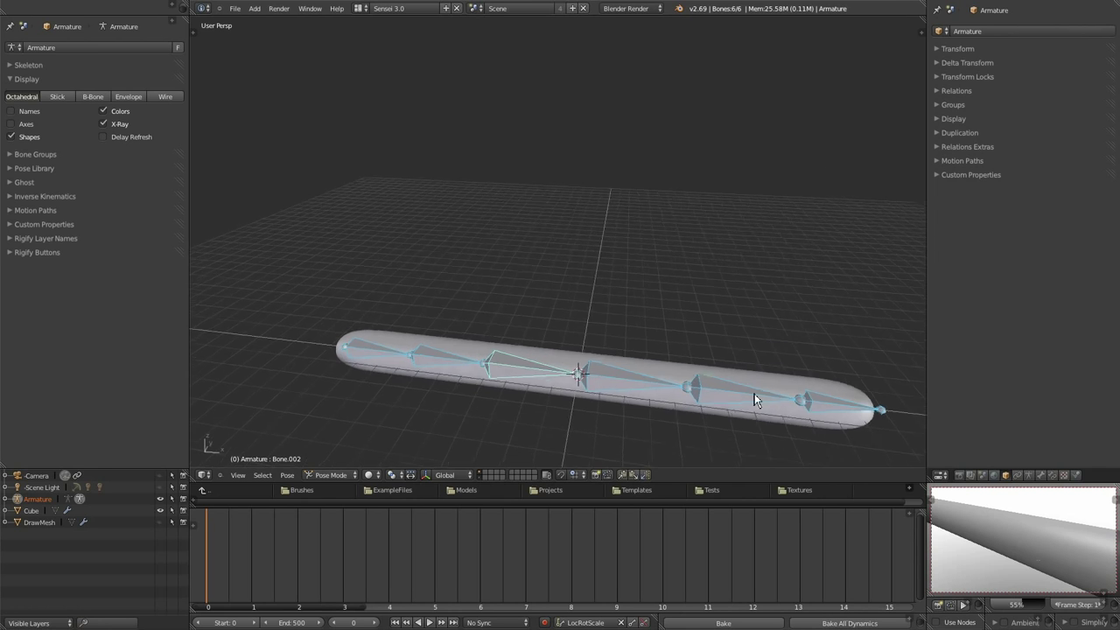
{"action": "key", "text": "a"}
{"action": "right_click", "coordinate": [629, 391]}
{"action": "key", "text": "r"}
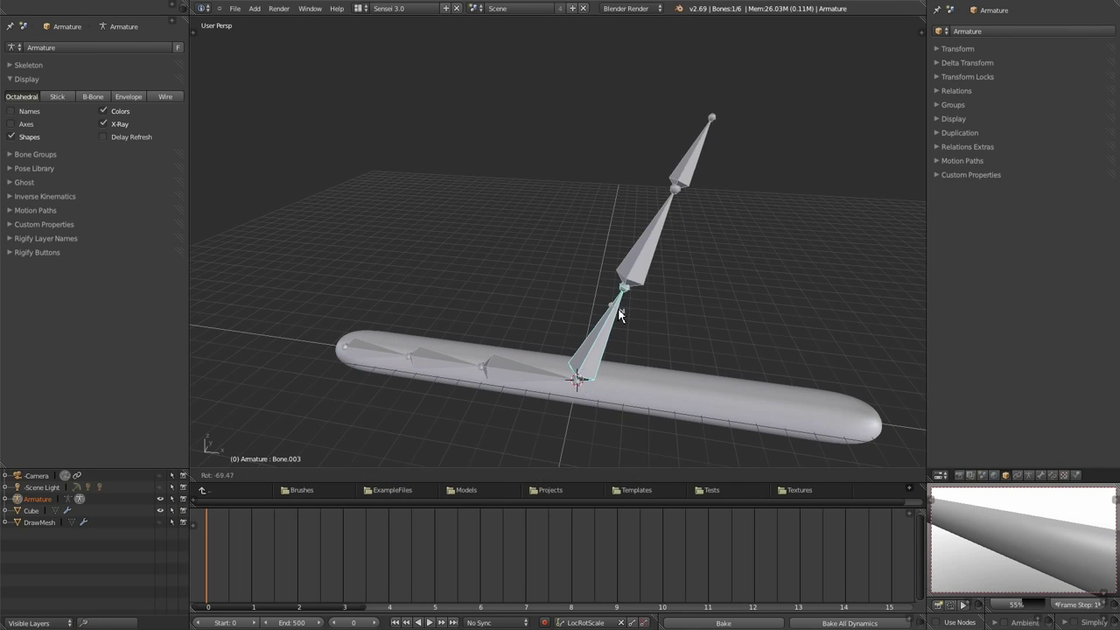
{"action": "left_click", "coordinate": [619, 315]}
Rotate Bone.002, then reset all six bones to their rest pose
{"action": "middle_click_drag", "start_coordinate": [635, 273], "coordinate": [621, 387]}
{"action": "right_click", "coordinate": [589, 401]}
{"action": "key", "text": "r"}
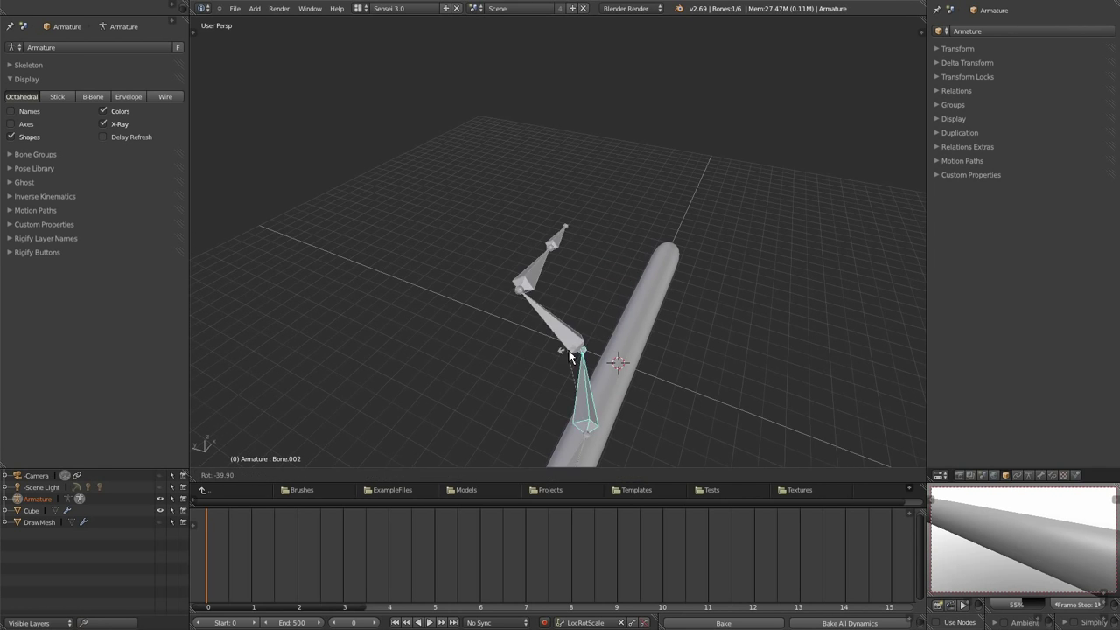
{"action": "left_click", "coordinate": [567, 361]}
{"action": "middle_click_drag", "start_coordinate": [566, 360], "coordinate": [643, 312]}
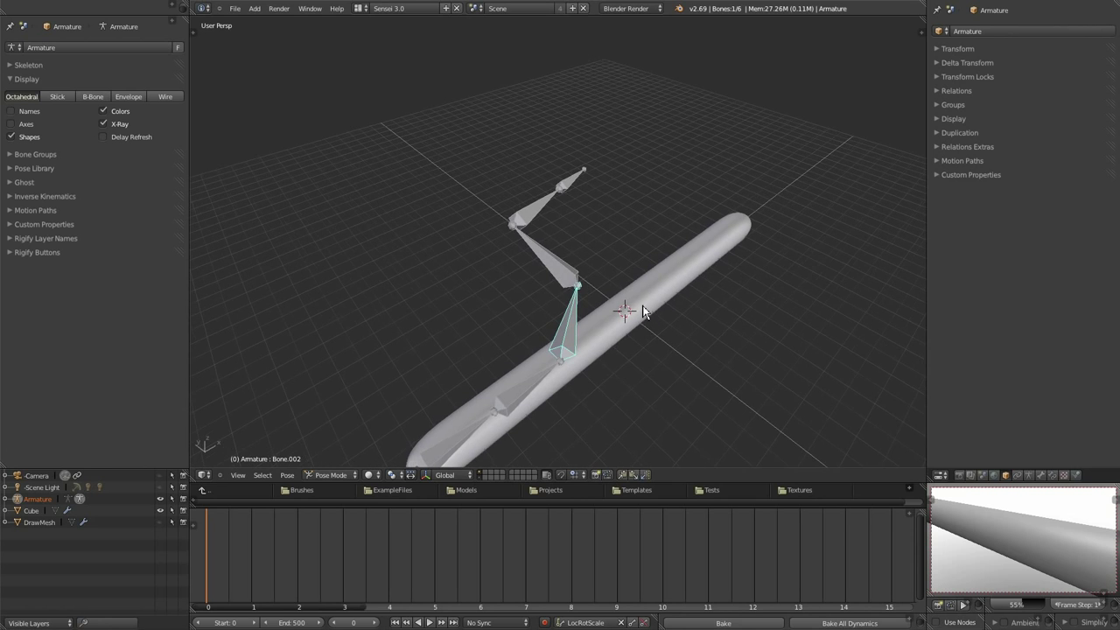
{"action": "key", "text": "a"}
{"action": "key", "text": "alt+r"}
Frame the armature and rotate Bone.002 so the chain angles down below the sausage
{"action": "middle_click_drag", "start_coordinate": [691, 309], "coordinate": [745, 367]}
{"action": "key", "text": "KP_Decimal"}
{"action": "scroll", "coordinate": [656, 302], "scroll_direction": "down", "scroll_amount": 2}
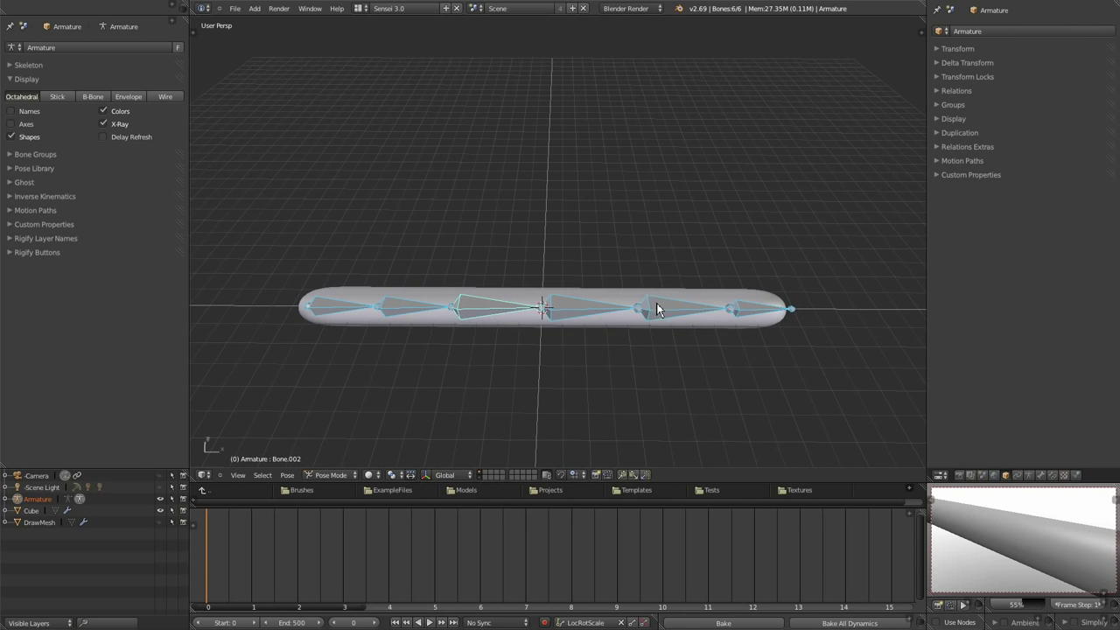
{"action": "right_click", "coordinate": [487, 312]}
{"action": "key", "text": "r"}
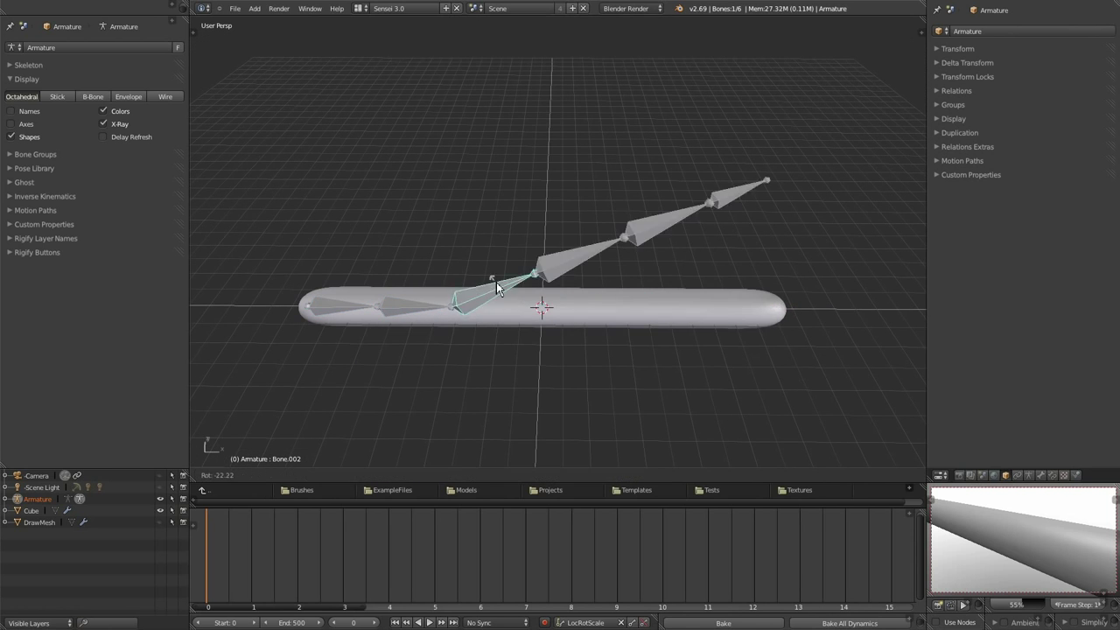
{"action": "left_click", "coordinate": [464, 322]}
{"action": "middle_click_drag", "start_coordinate": [512, 338], "coordinate": [642, 295]}
{"action": "middle_click_drag", "start_coordinate": [457, 326], "coordinate": [847, 287]}
{"action": "mouse_move", "coordinate": [685, 264]}
{"action": "middle_mouse_down"}
{"action": "mouse_move", "coordinate": [674, 325]}
{"action": "mouse_move", "coordinate": [677, 303]}
{"action": "mouse_move", "coordinate": [725, 263]}
{"action": "mouse_move", "coordinate": [694, 251]}
{"action": "middle_mouse_up"}
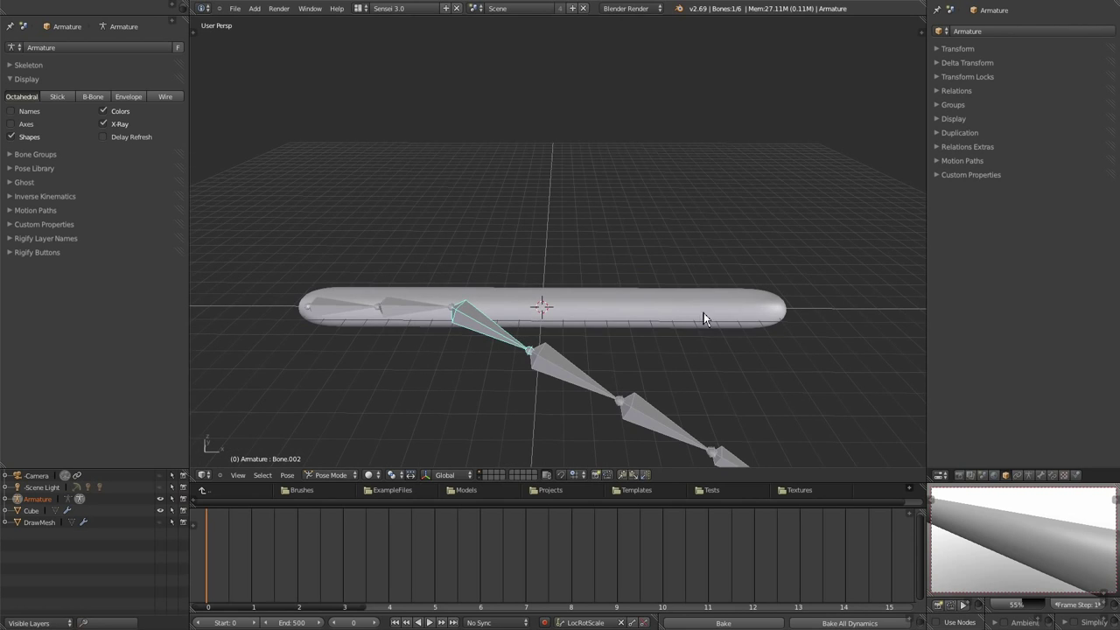
{"action": "middle_click_drag", "start_coordinate": [740, 355], "coordinate": [704, 358]}
Rename the Cube mesh to 'sausage' in the Outliner
{"action": "right_click", "coordinate": [767, 357]}
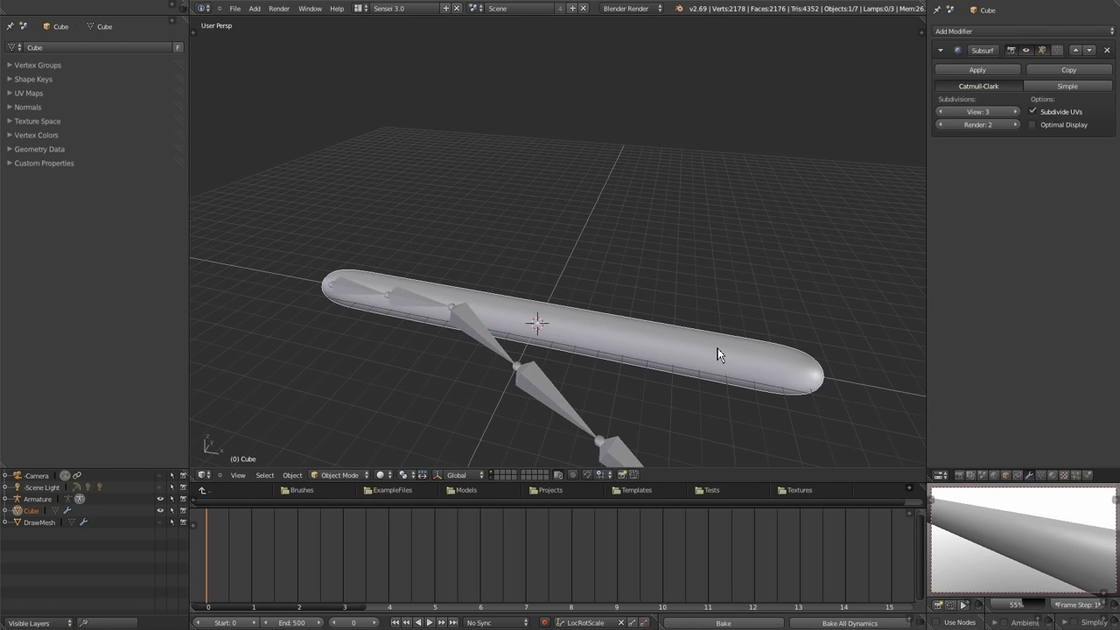
{"action": "double_click", "coordinate": [33, 511]}
{"action": "type", "text": "sa"}
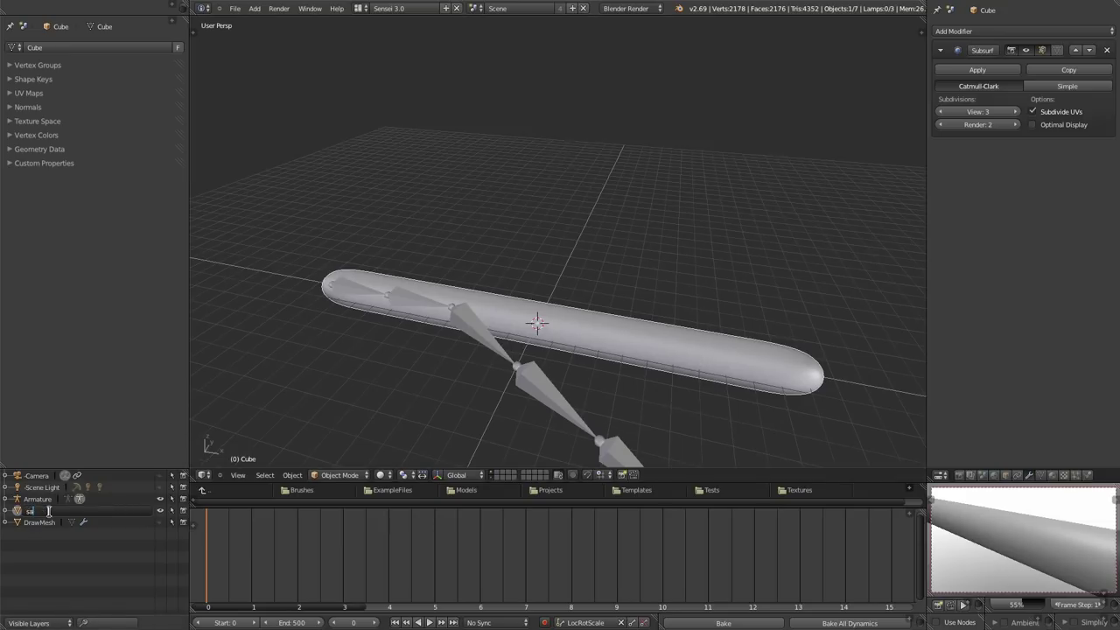
{"action": "type", "text": "uwsge"}
{"action": "key", "text": "Return"}
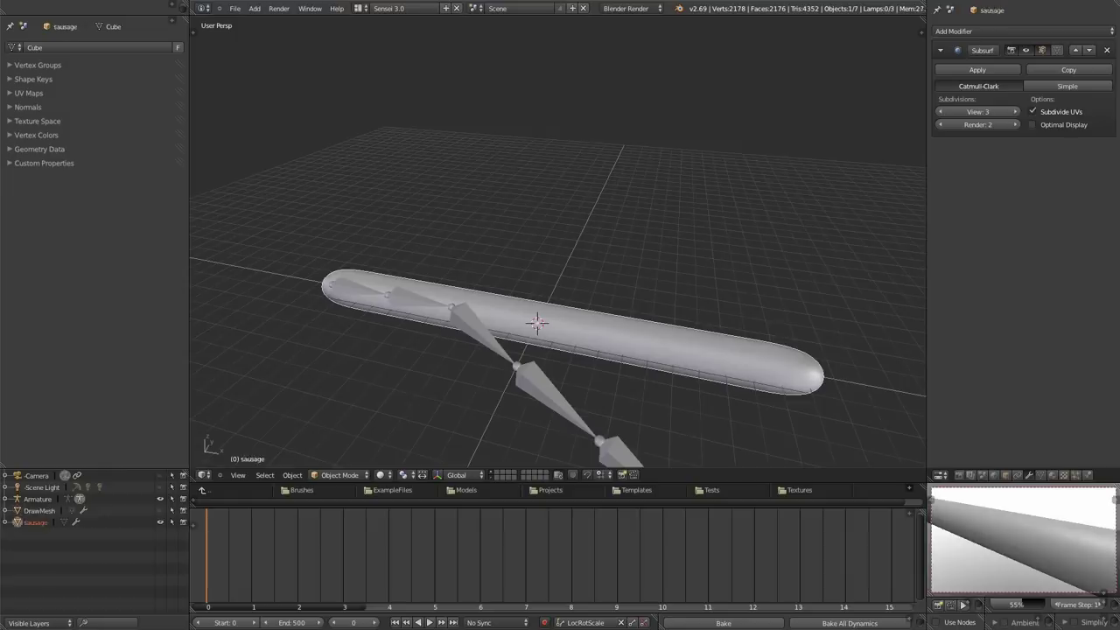
Clear Bone.003's pose rotation so the chain lies straight, then select the sausage and Bone.005
{"action": "middle_click_drag", "start_coordinate": [613, 317], "coordinate": [696, 313]}
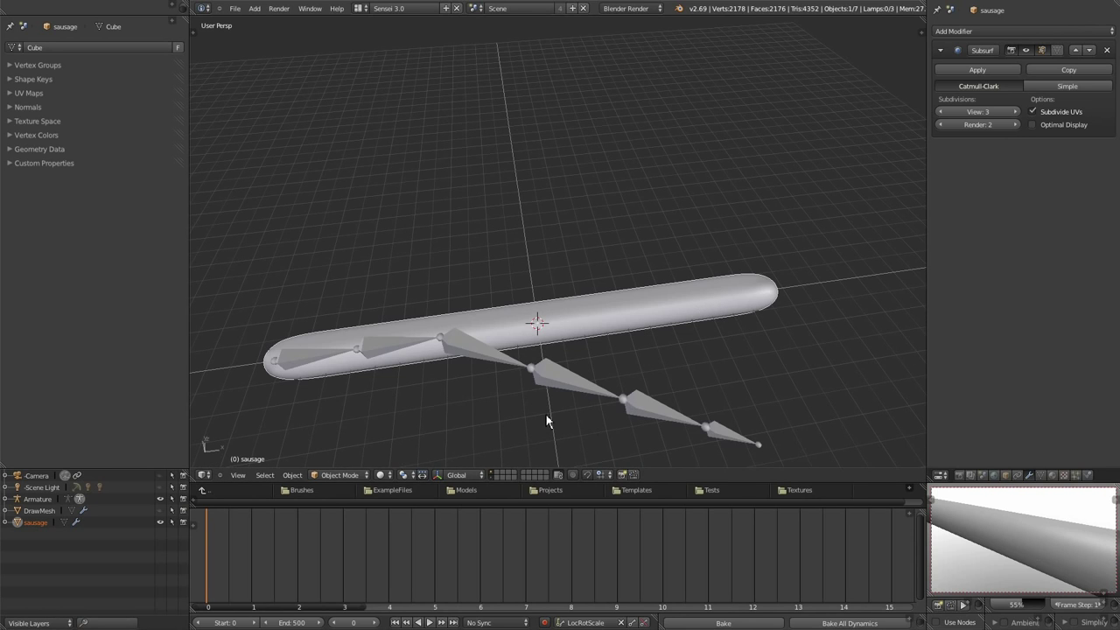
{"action": "right_click", "coordinate": [553, 387]}
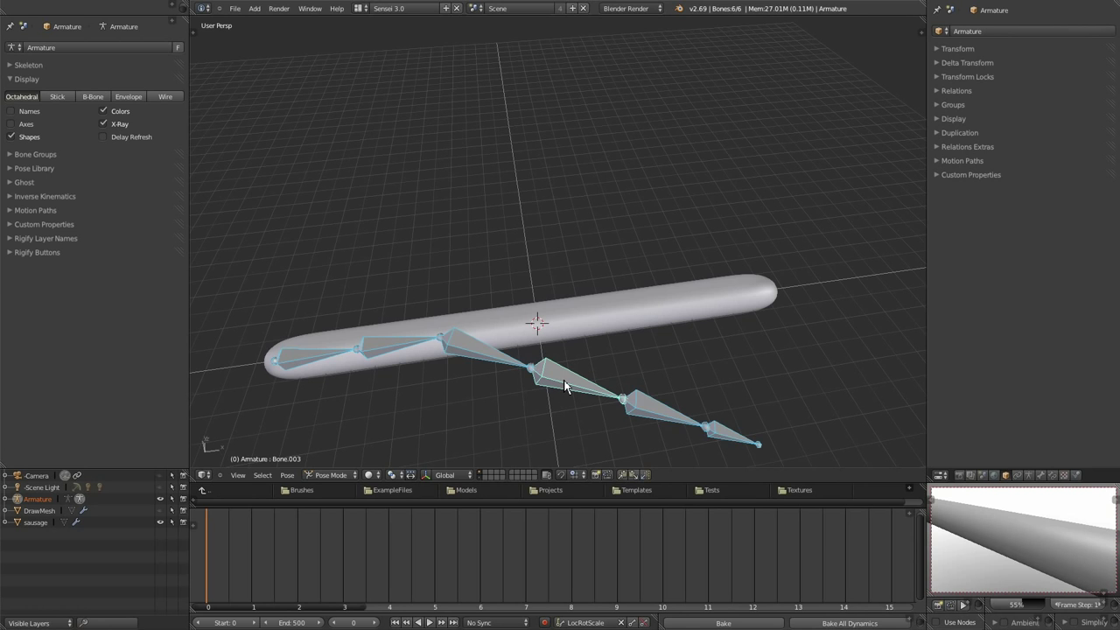
{"action": "key", "text": "alt+r"}
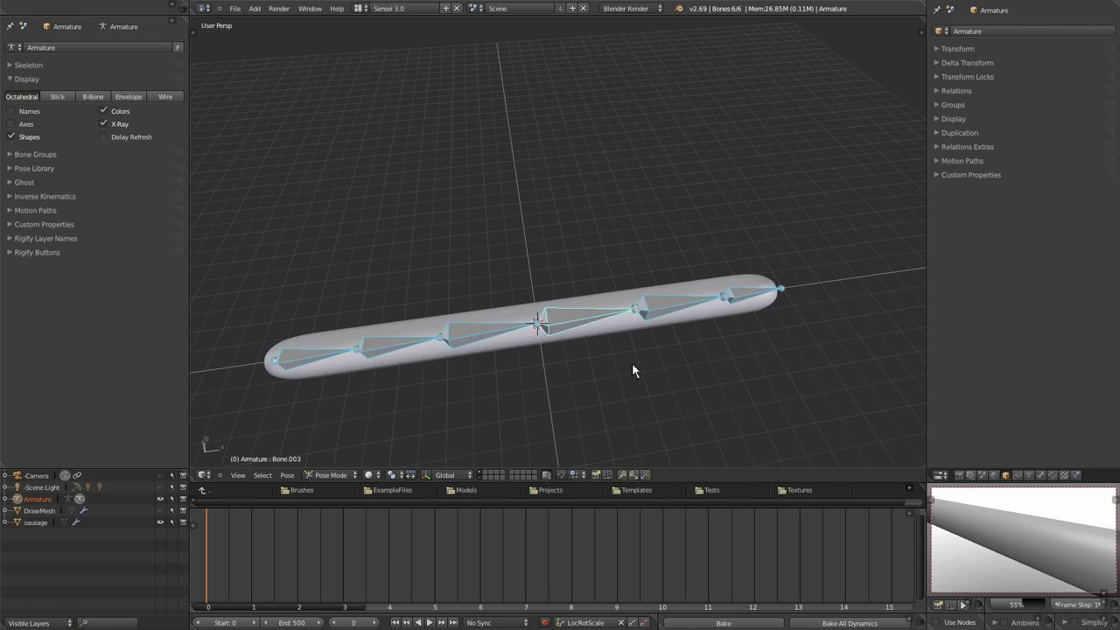
{"action": "key", "text": "ctrl+Tab"}
{"action": "right_click", "coordinate": [635, 362]}
{"action": "middle_click_drag", "start_coordinate": [635, 362], "coordinate": [721, 364]}
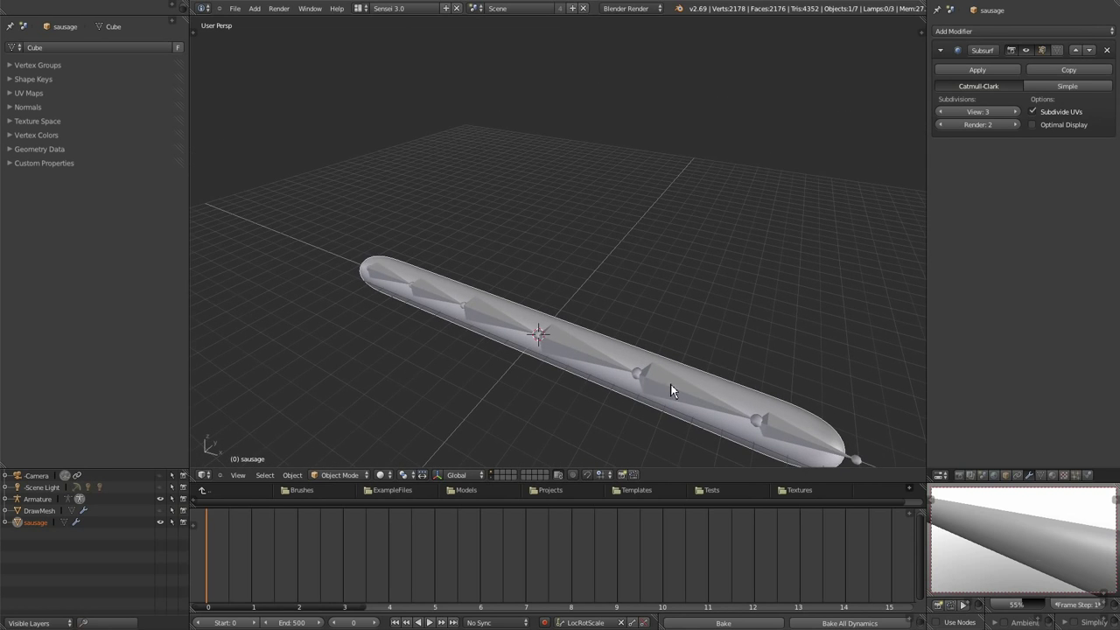
{"action": "middle_click_drag", "start_coordinate": [619, 392], "coordinate": [729, 355]}
{"action": "right_click", "coordinate": [796, 327]}
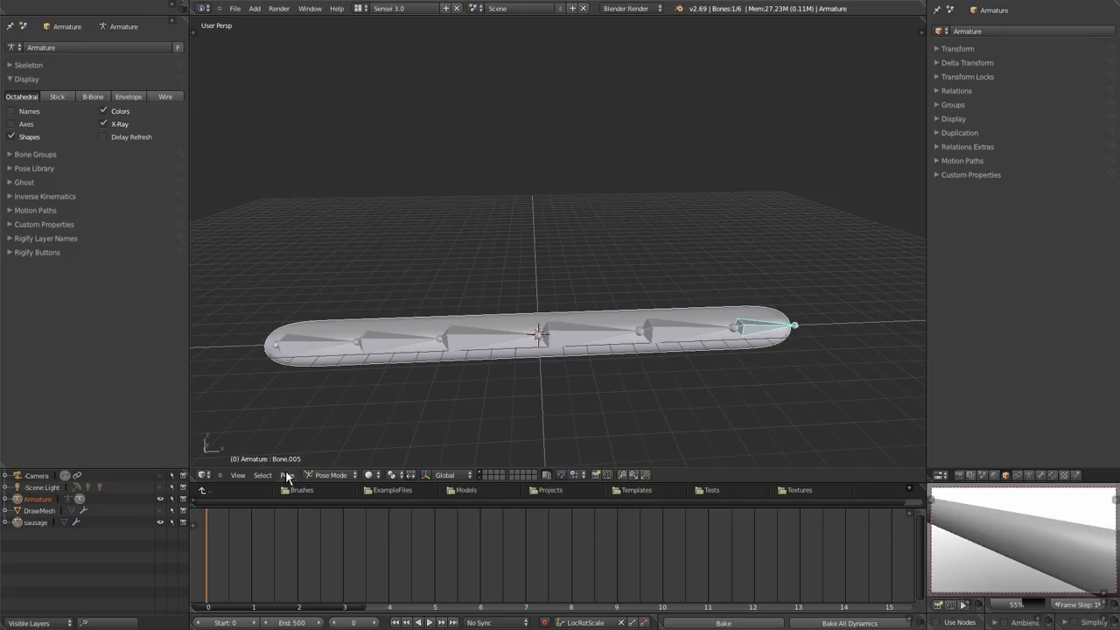
Switch to Object Mode and parent the mesh to the armature With Automatic Weights
{"action": "left_click", "coordinate": [328, 475]}
{"action": "left_click", "coordinate": [330, 464]}
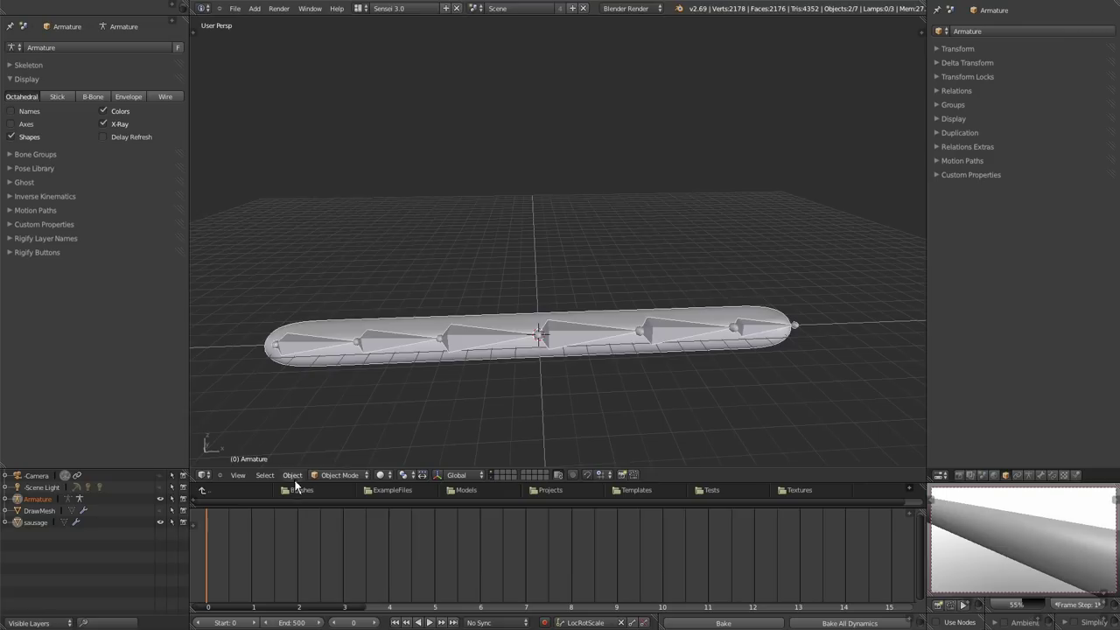
{"action": "left_click", "coordinate": [292, 475]}
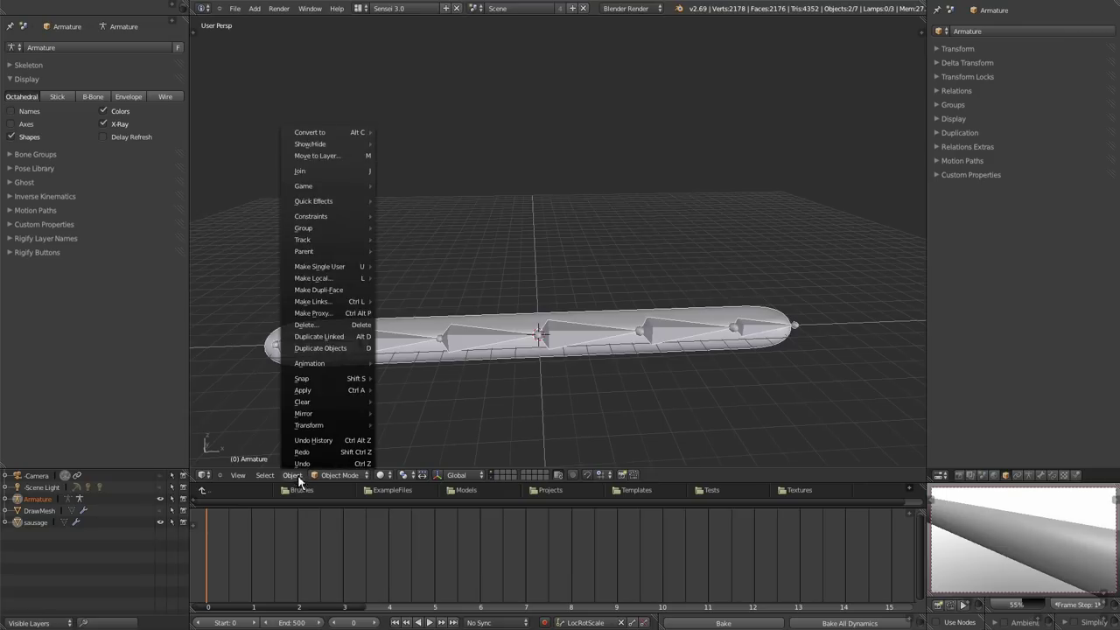
{"action": "mouse_move", "coordinate": [344, 252]}
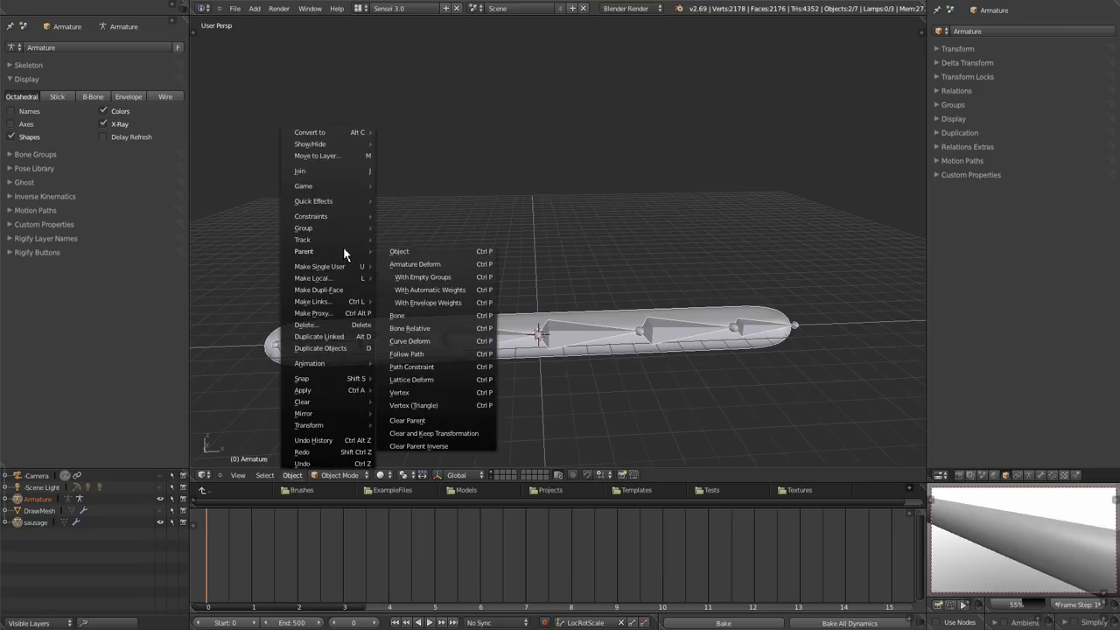
{"action": "left_click", "coordinate": [442, 290]}
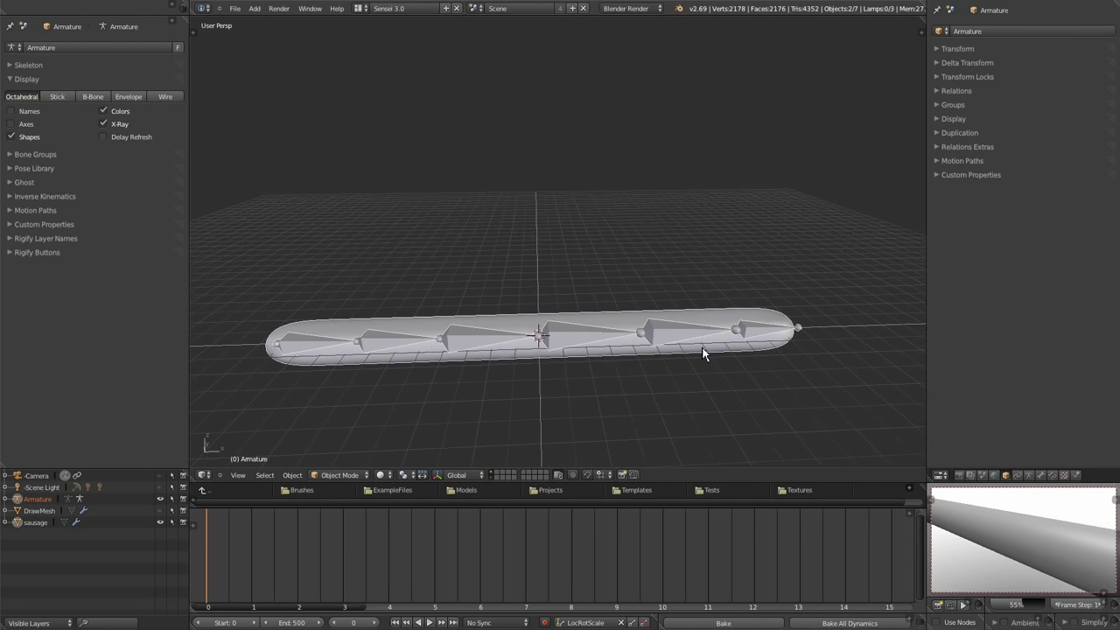
{"action": "mouse_move", "coordinate": [702, 353]}
{"action": "middle_mouse_down"}
{"action": "mouse_move", "coordinate": [692, 382]}
{"action": "mouse_move", "coordinate": [697, 364]}
{"action": "middle_mouse_up"}
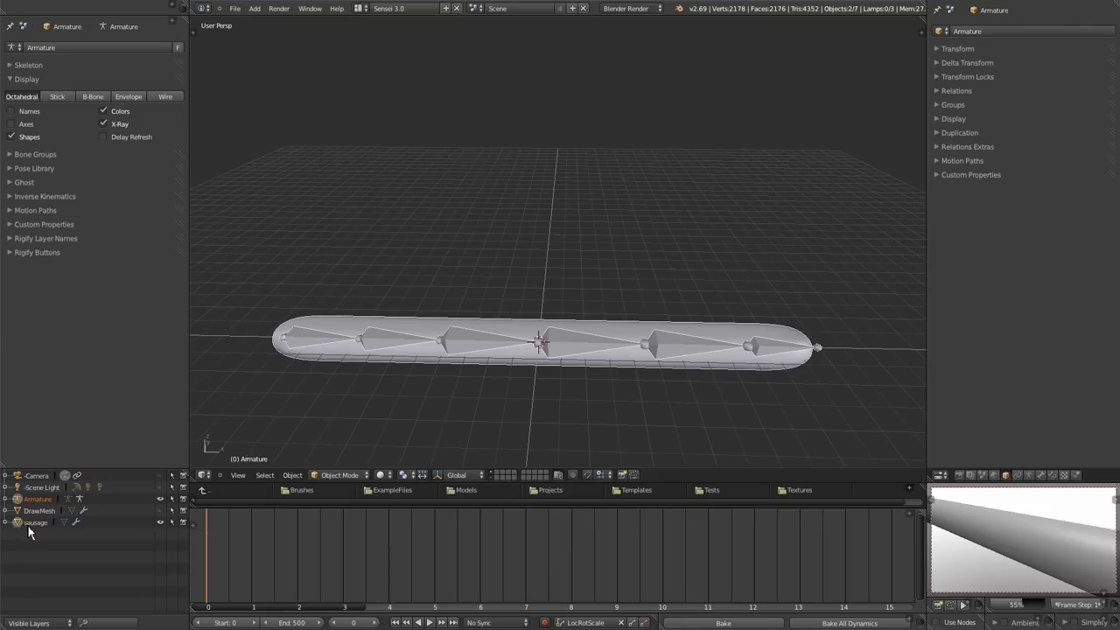
Drag sausage onto Armature in the Outliner, choose automatic weights, and check its children
{"action": "left_click_drag", "start_coordinate": [17, 522], "coordinate": [19, 507]}
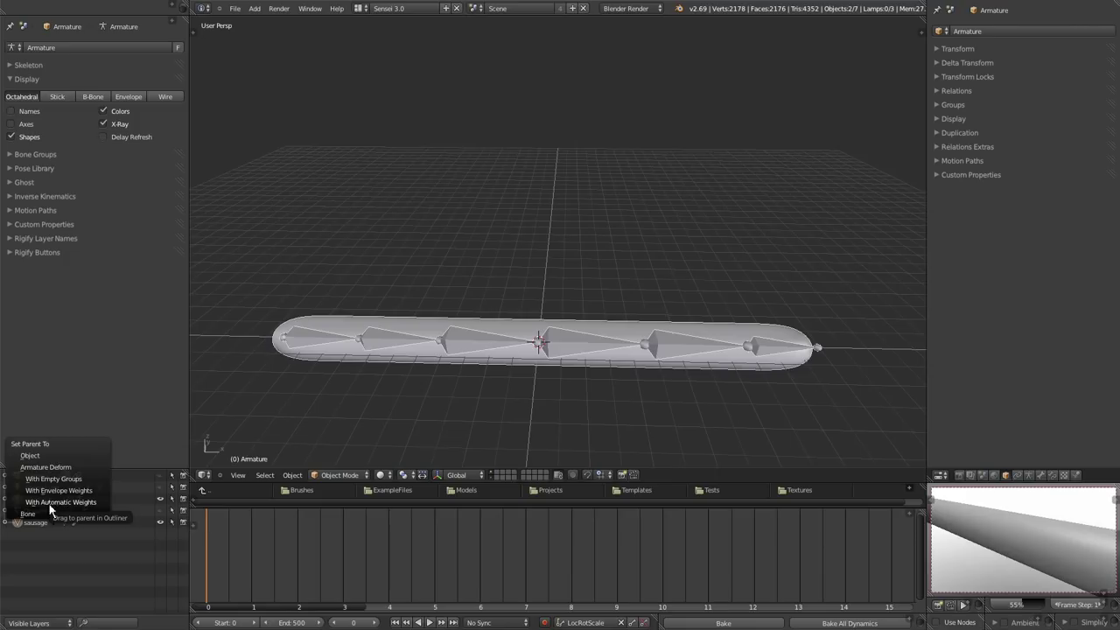
{"action": "left_click", "coordinate": [49, 503]}
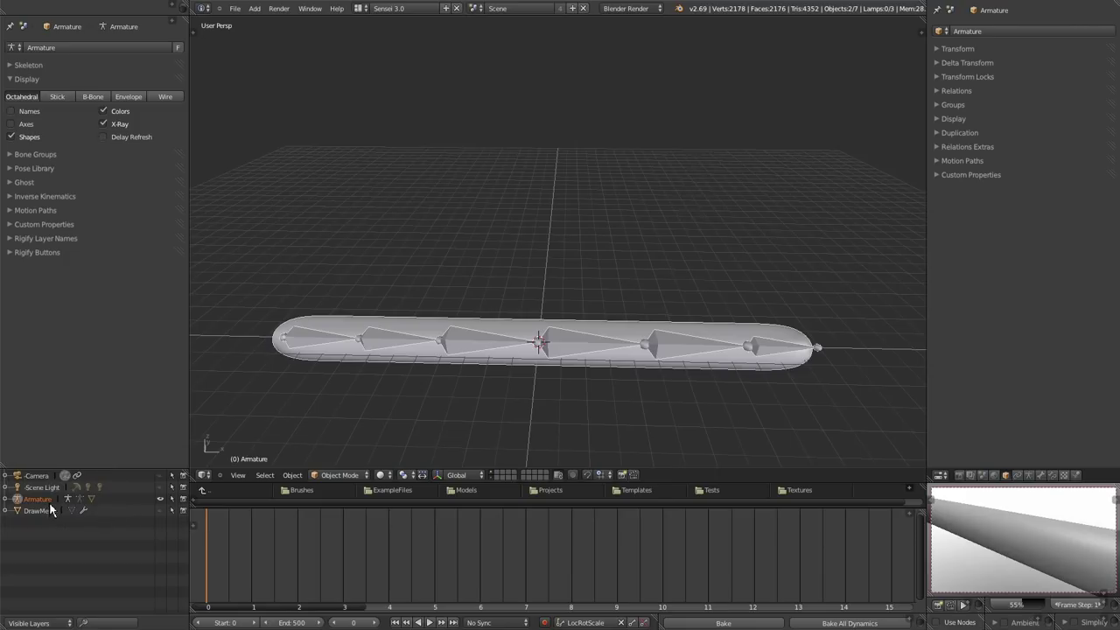
{"action": "left_click", "coordinate": [6, 498]}
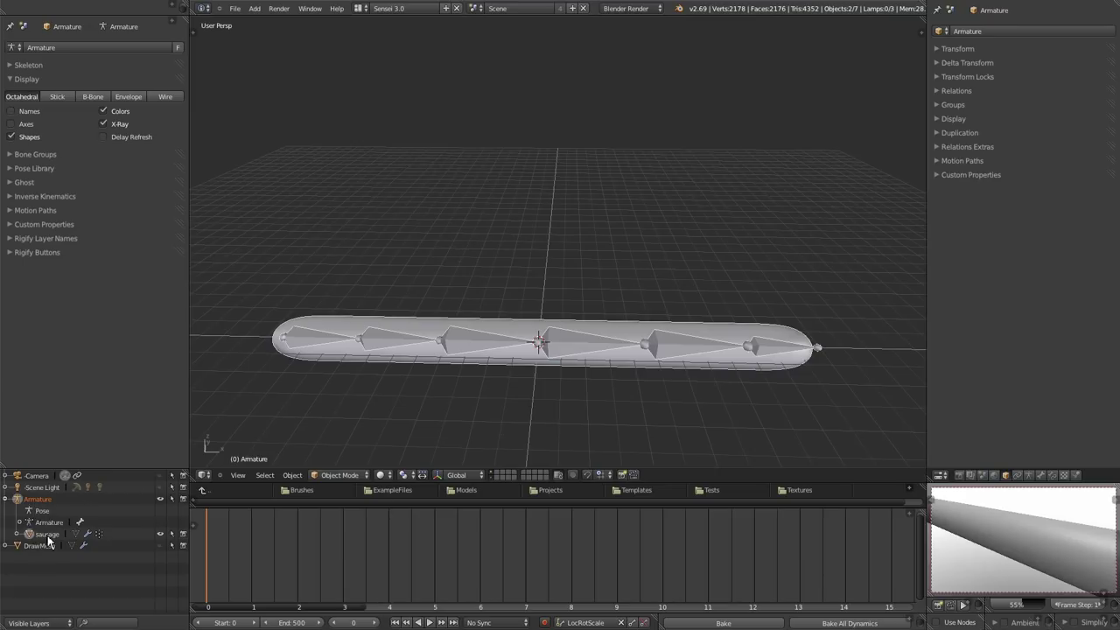
{"action": "left_click", "coordinate": [6, 500]}
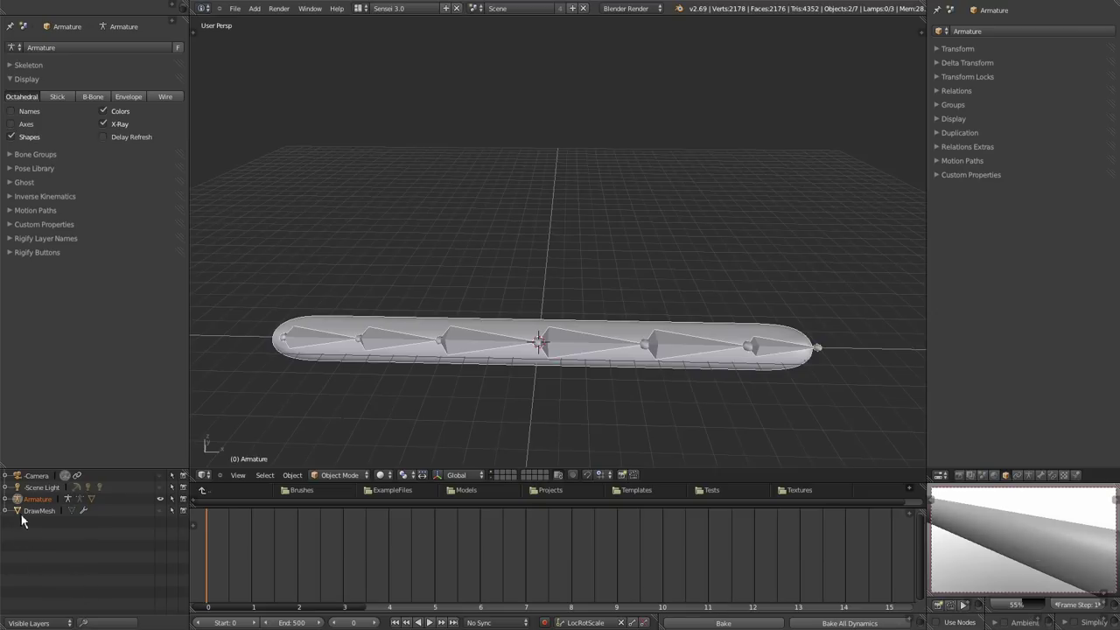
{"action": "left_click_drag", "start_coordinate": [21, 516], "coordinate": [30, 561]}
{"action": "left_click_drag", "start_coordinate": [21, 513], "coordinate": [26, 556]}
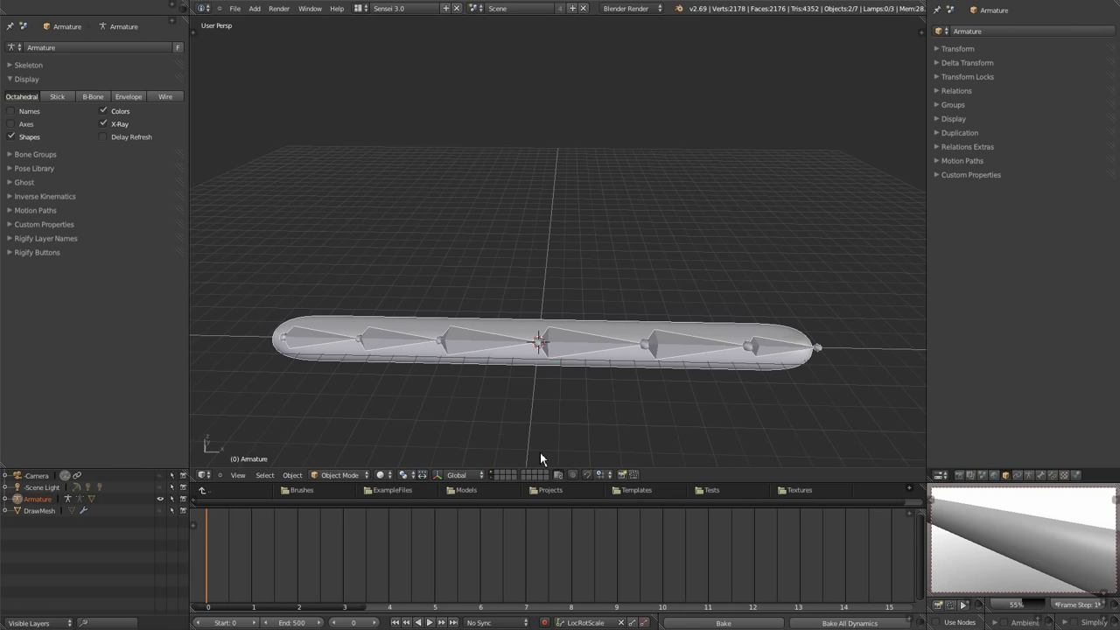
Select the armature and switch it into Pose Mode
{"action": "middle_click_drag", "start_coordinate": [608, 414], "coordinate": [607, 415]}
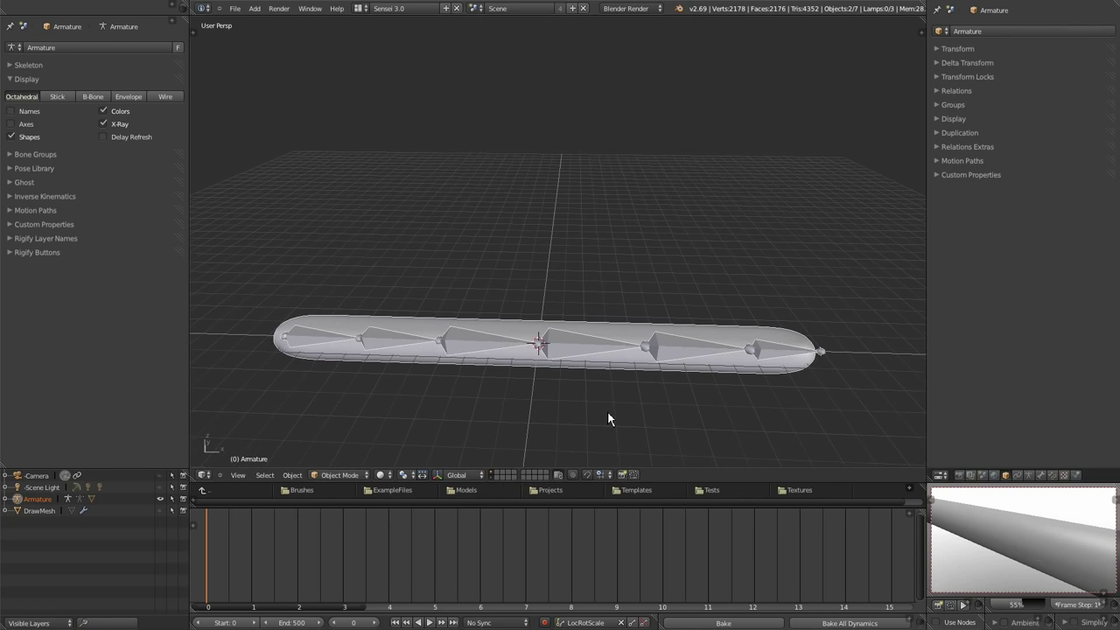
{"action": "right_click", "coordinate": [776, 354]}
{"action": "right_click", "coordinate": [779, 359]}
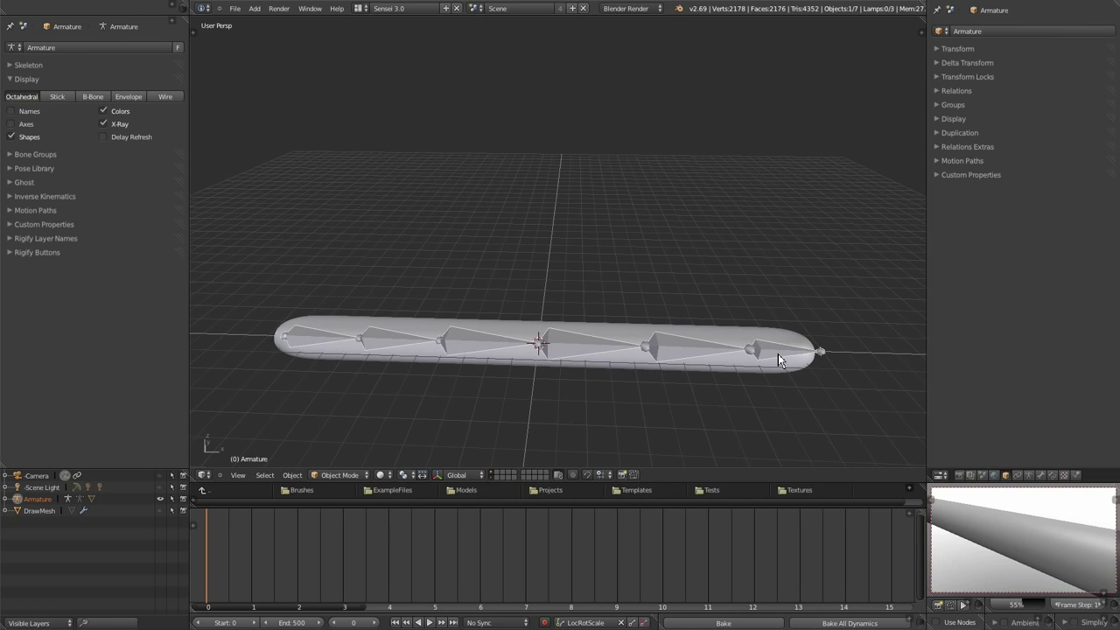
{"action": "left_click", "coordinate": [337, 475]}
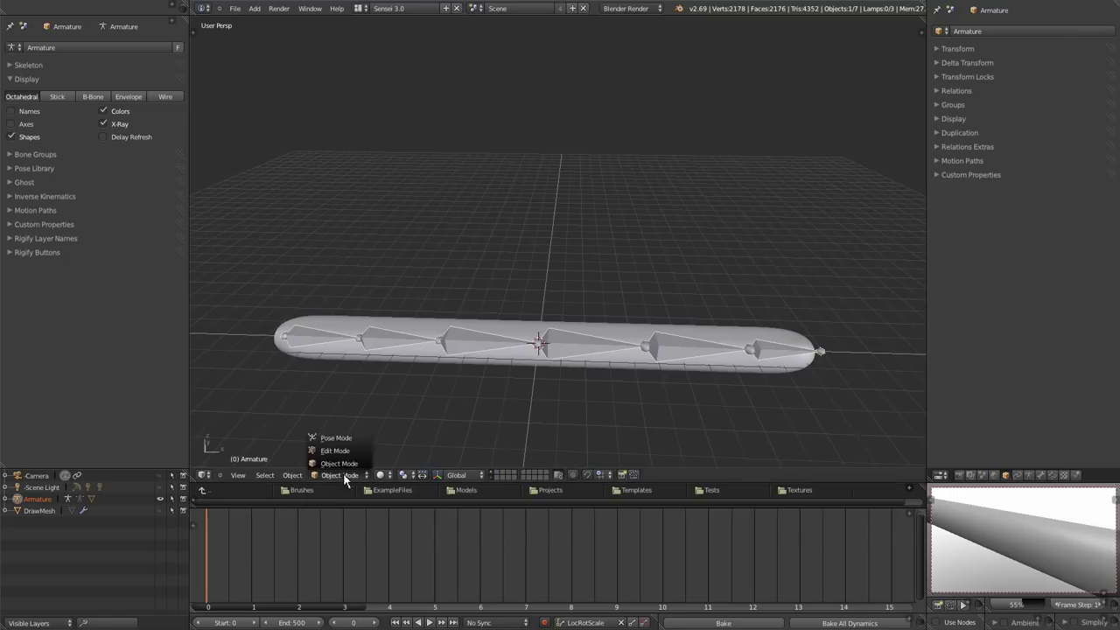
{"action": "left_click", "coordinate": [349, 447]}
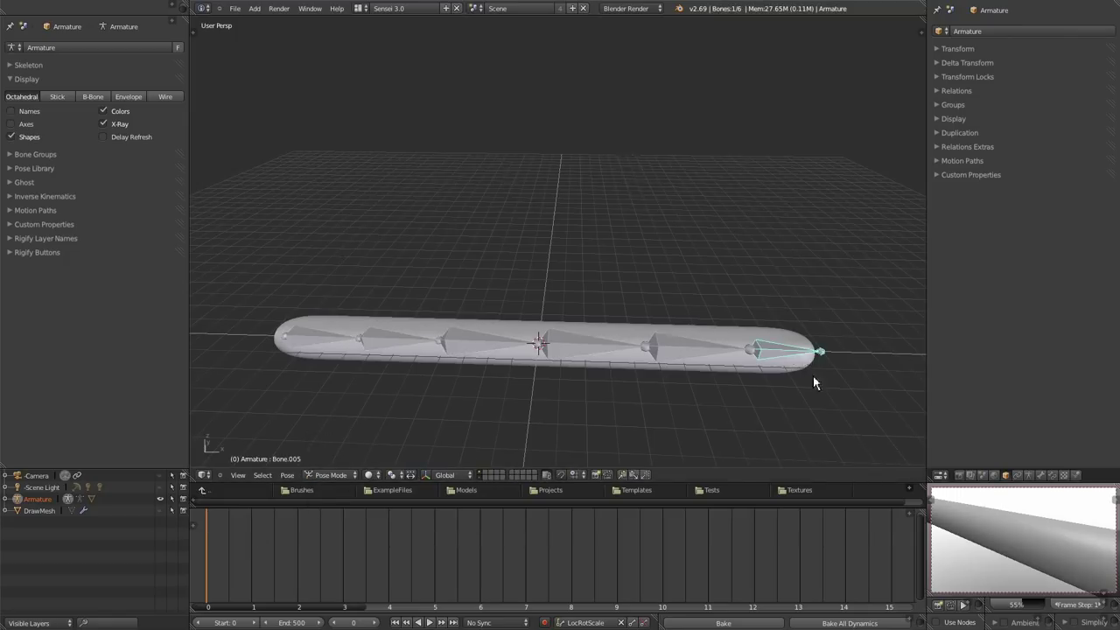
Rotate Bone.005 and Bone.003 to bend the sausage into an L shape
{"action": "key", "text": "r"}
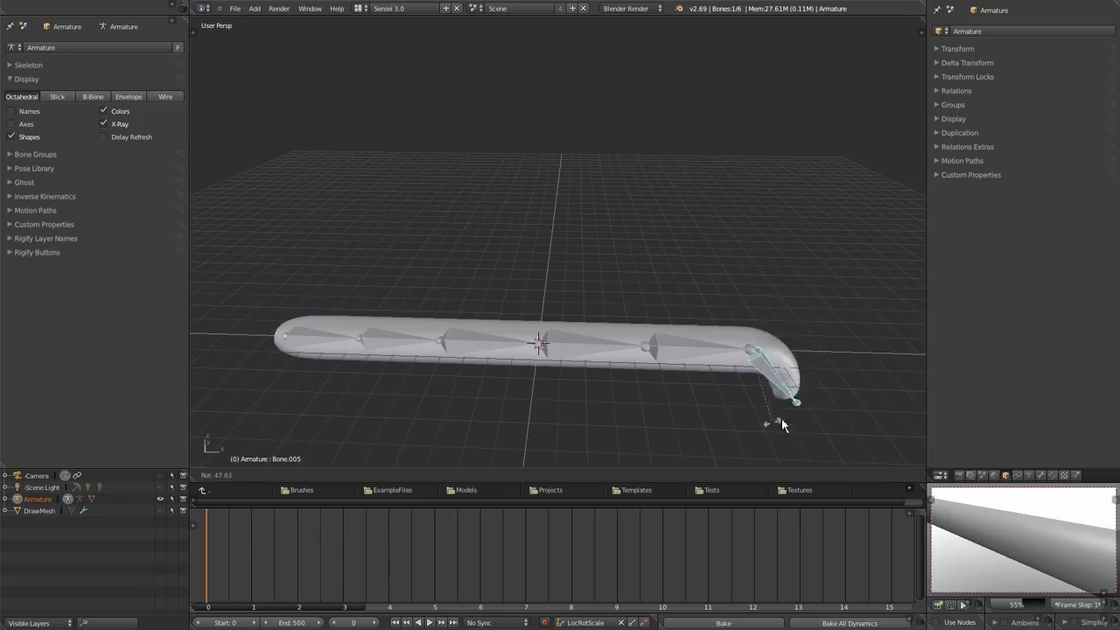
{"action": "left_click", "coordinate": [815, 355]}
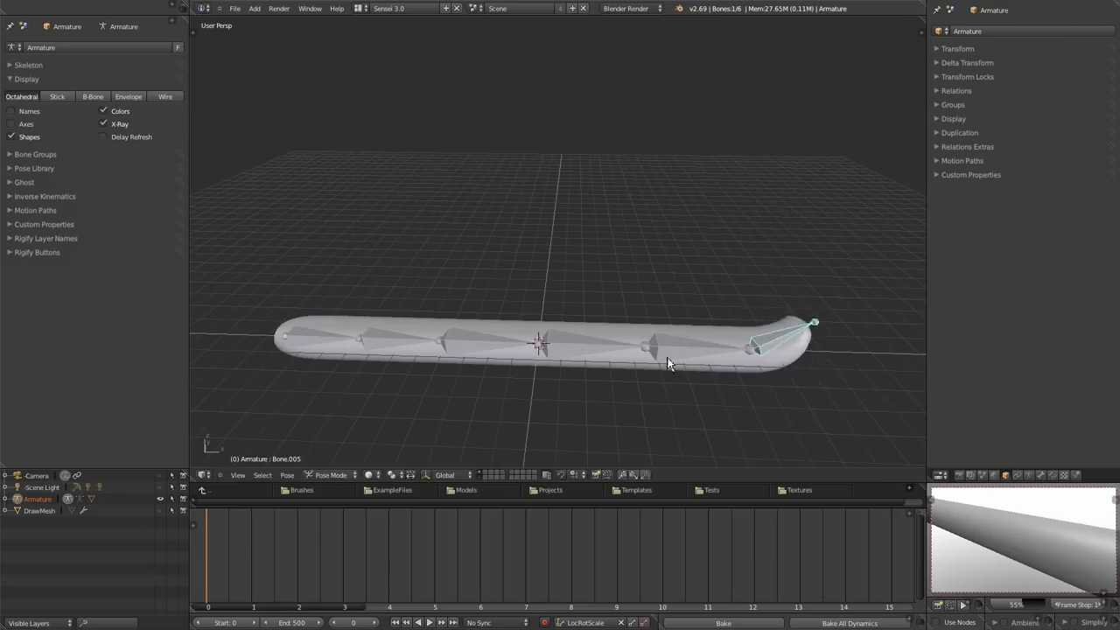
{"action": "right_click", "coordinate": [621, 353]}
{"action": "key", "text": "r"}
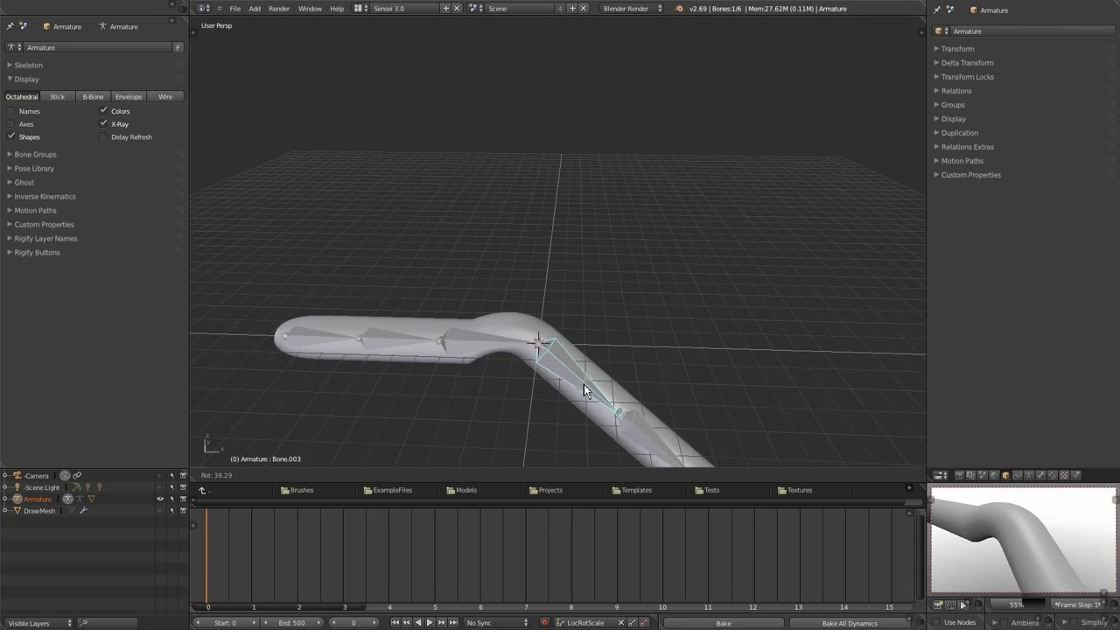
{"action": "left_click", "coordinate": [647, 299]}
Rotate the top bone Bone.005 again so the sausage's far end turns upward
{"action": "right_click", "coordinate": [646, 299]}
{"action": "scroll", "coordinate": [644, 344], "scroll_direction": "up", "scroll_amount": 2}
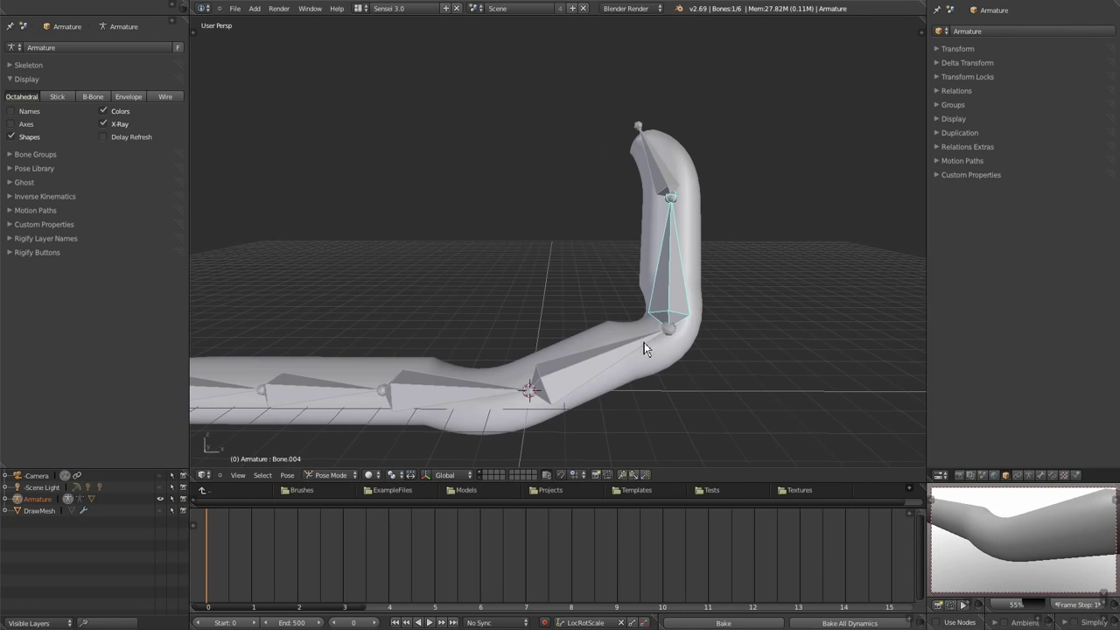
{"action": "scroll", "coordinate": [644, 342], "scroll_direction": "down", "scroll_amount": 2}
{"action": "middle_click_drag", "start_coordinate": [644, 342], "coordinate": [611, 318]}
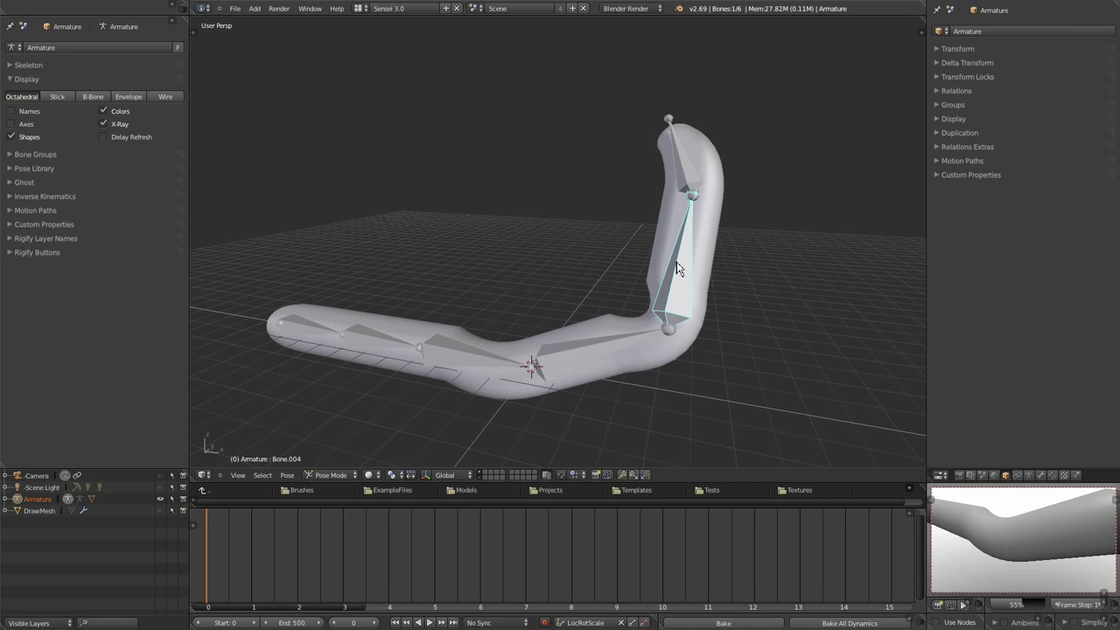
{"action": "right_click", "coordinate": [687, 166]}
{"action": "key", "text": "r"}
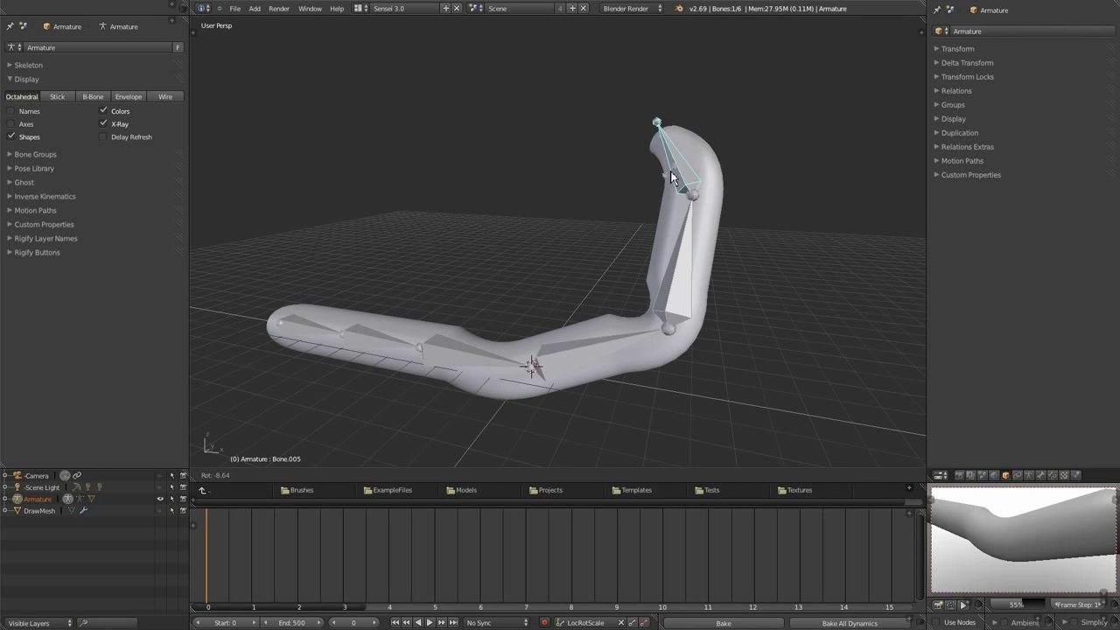
{"action": "left_click", "coordinate": [671, 178]}
{"action": "middle_click_drag", "start_coordinate": [671, 177], "coordinate": [658, 340]}
{"action": "scroll", "coordinate": [625, 317], "scroll_direction": "up", "scroll_amount": 2}
{"action": "scroll", "coordinate": [660, 355], "scroll_direction": "down", "scroll_amount": 2}
On the sausage, move the Armature modifier above Subsurf so the bend curves smoothly
{"action": "right_click", "coordinate": [716, 219]}
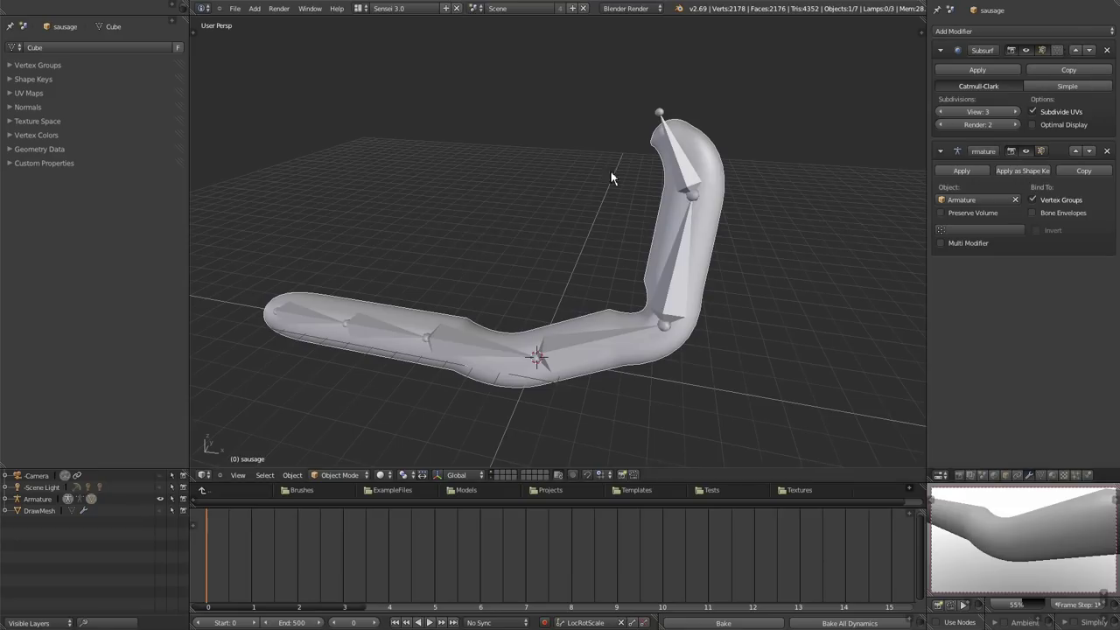
{"action": "left_click", "coordinate": [1077, 152]}
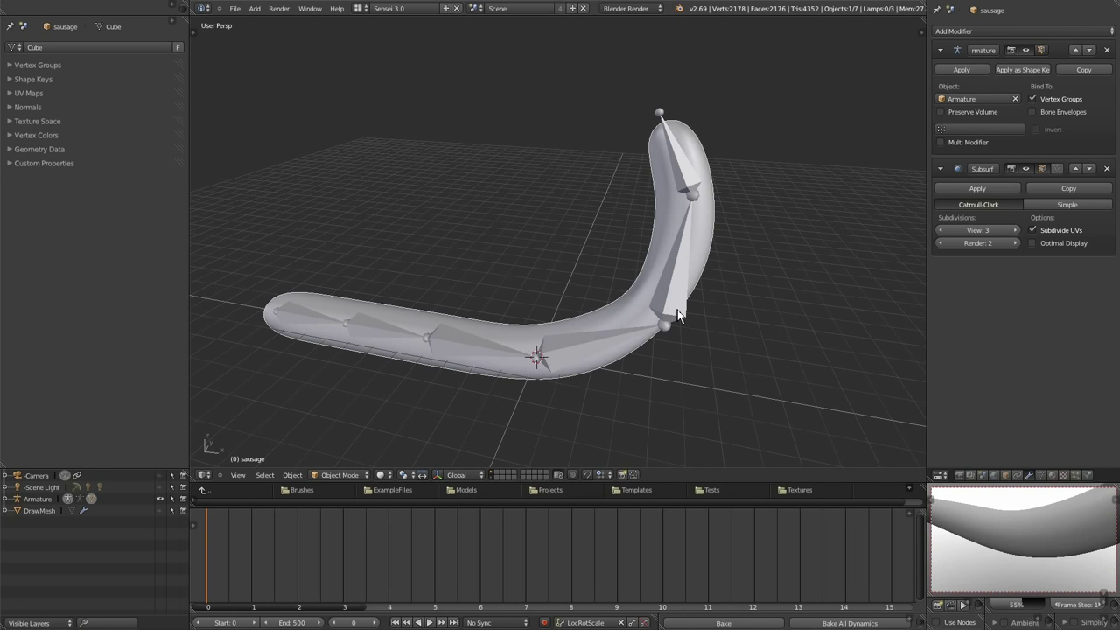
{"action": "scroll", "coordinate": [725, 334], "scroll_direction": "up", "scroll_amount": 3}
{"action": "middle_click_drag", "start_coordinate": [725, 334], "coordinate": [745, 347]}
{"action": "scroll", "coordinate": [682, 324], "scroll_direction": "down", "scroll_amount": 3}
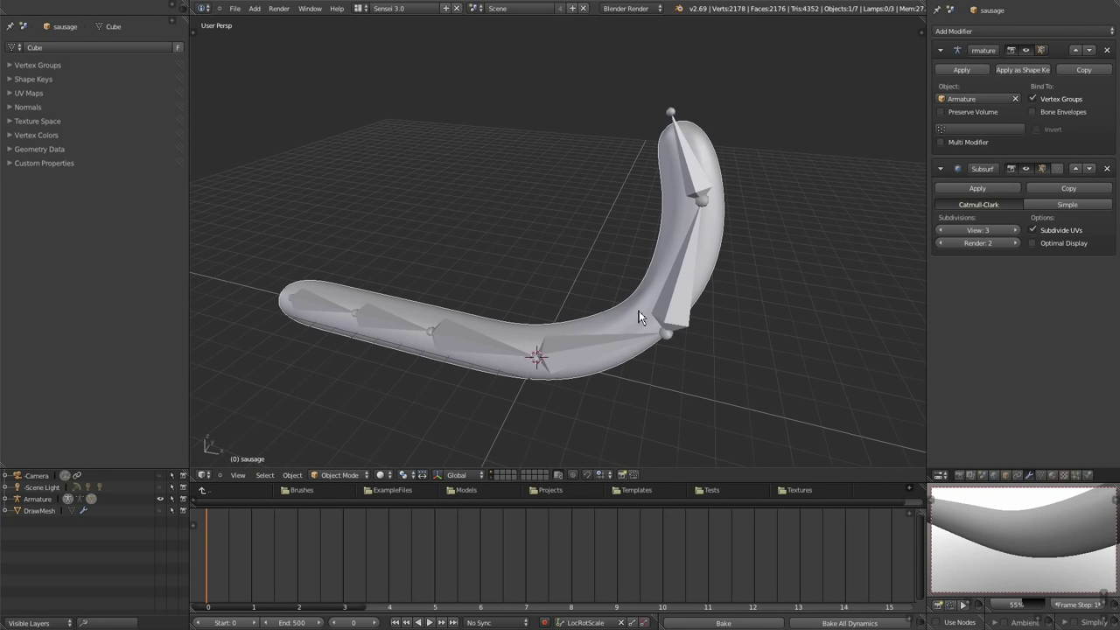
{"action": "middle_click_drag", "start_coordinate": [534, 350], "coordinate": [676, 284]}
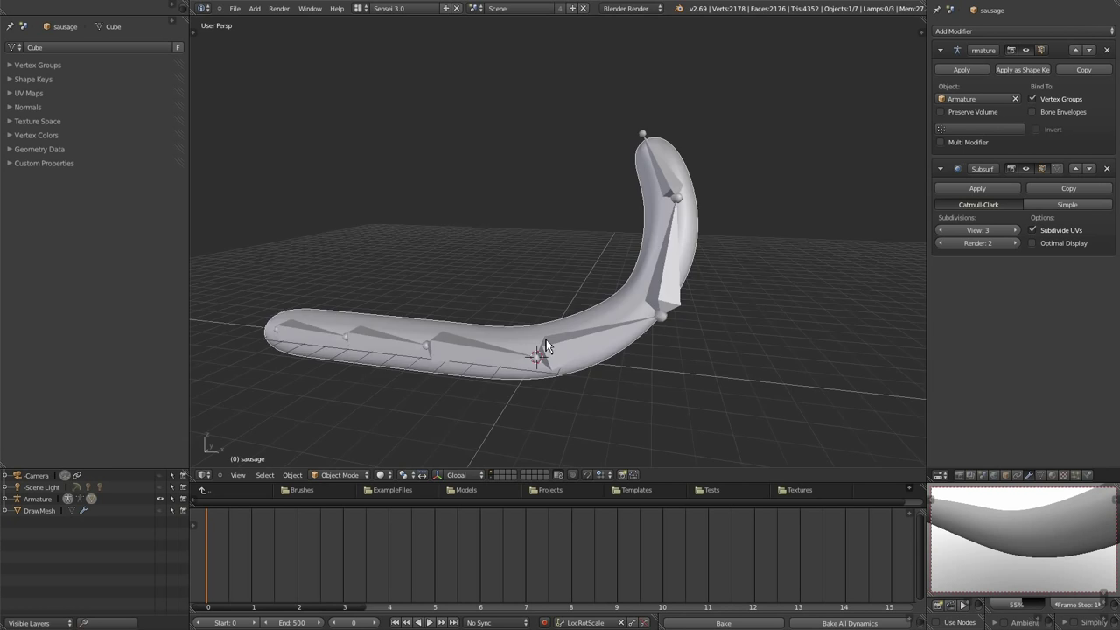
Rotate the top bone and a lower bone to curl the sausage into a hook
{"action": "right_click", "coordinate": [658, 166]}
{"action": "key", "text": "r"}
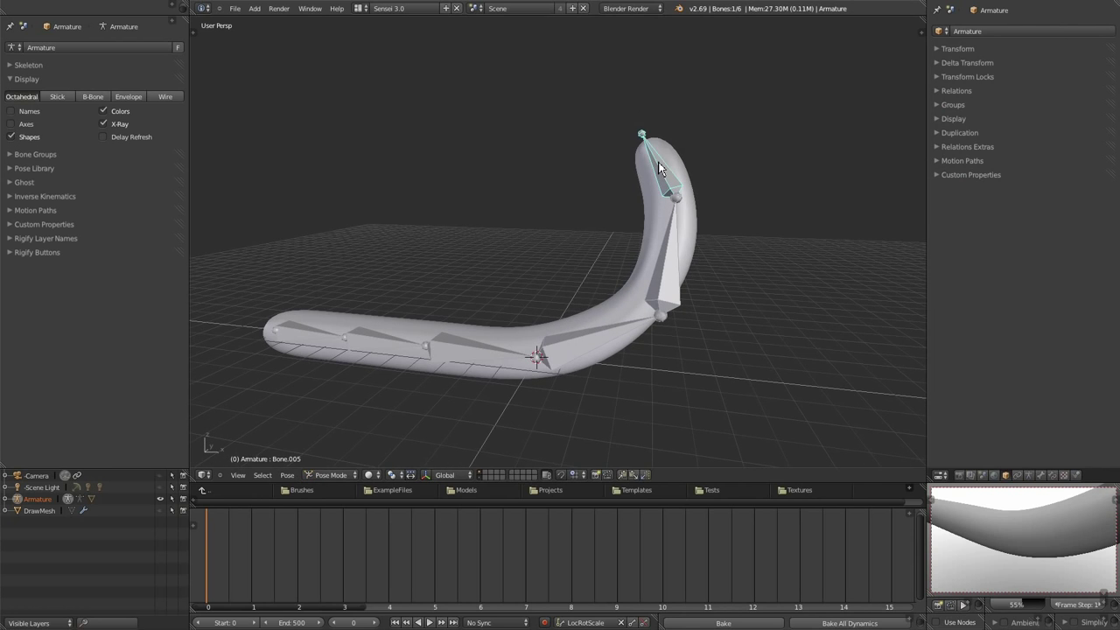
{"action": "left_click", "coordinate": [605, 328]}
{"action": "right_click", "coordinate": [605, 324]}
{"action": "key", "text": "r"}
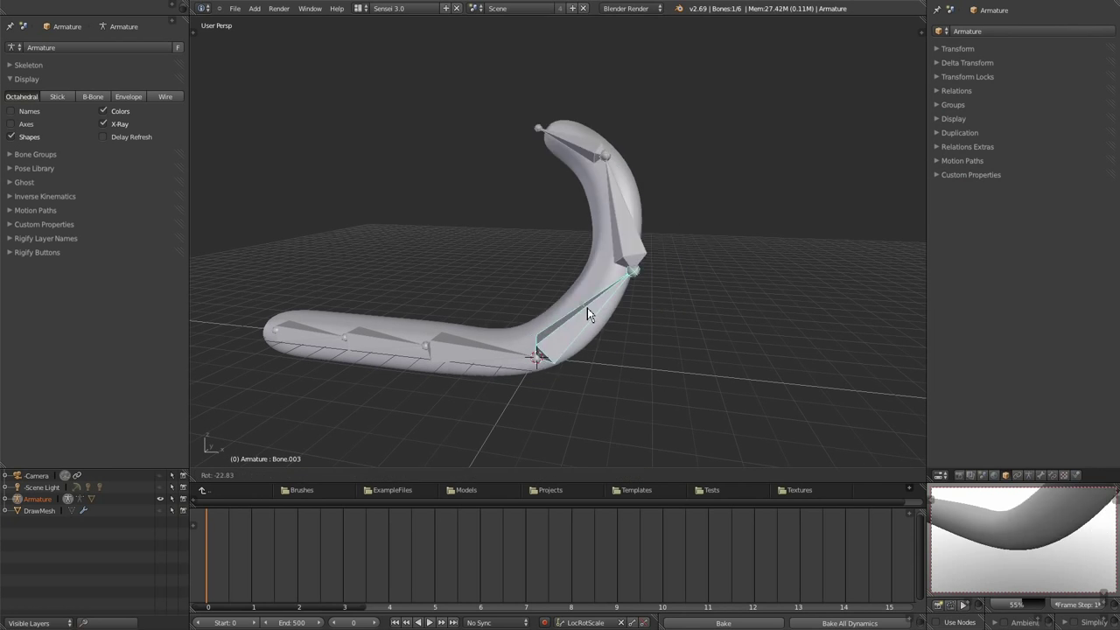
{"action": "left_click", "coordinate": [553, 297]}
Rotate Bone.002 and Bone.003 to bend the sausage into a U
{"action": "right_click", "coordinate": [462, 350]}
{"action": "key", "text": "r"}
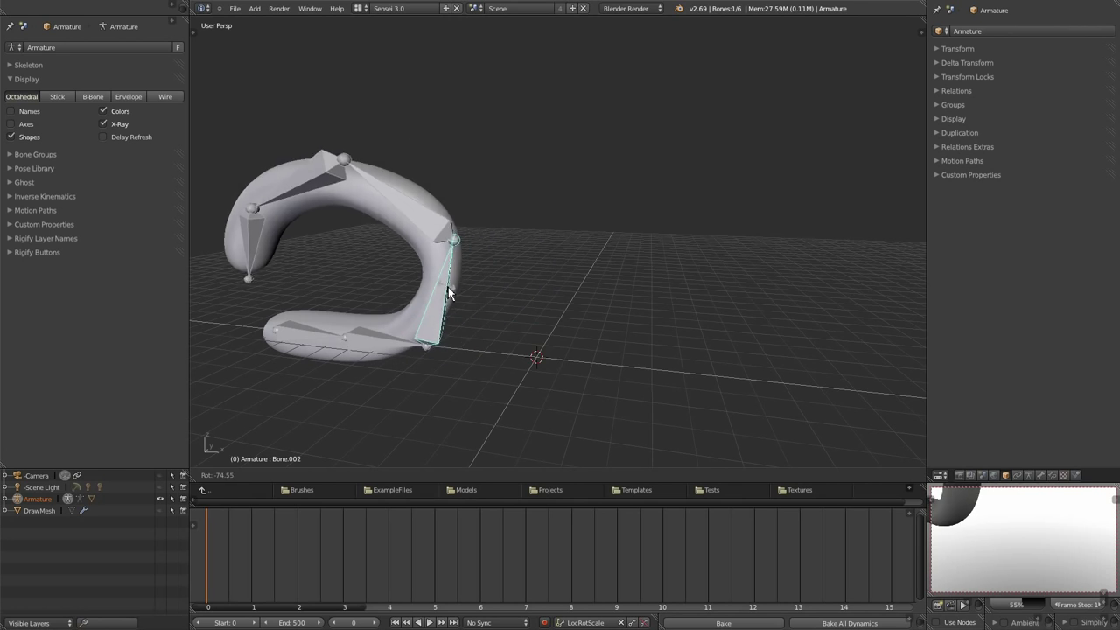
{"action": "left_click", "coordinate": [467, 395]}
{"action": "right_click", "coordinate": [540, 413]}
{"action": "key", "text": "r"}
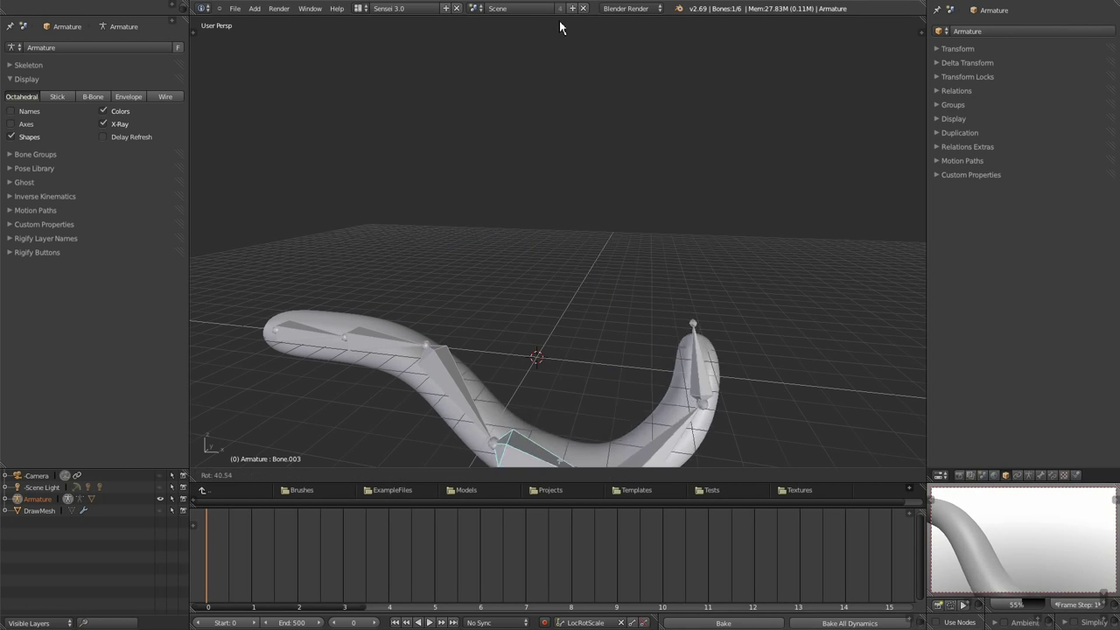
{"action": "left_click", "coordinate": [661, 338]}
{"action": "middle_click_drag", "start_coordinate": [660, 339], "coordinate": [712, 320], "text": "shift"}
Select all bones and clear their rotations so the sausage lies straight
{"action": "key", "text": "a"}
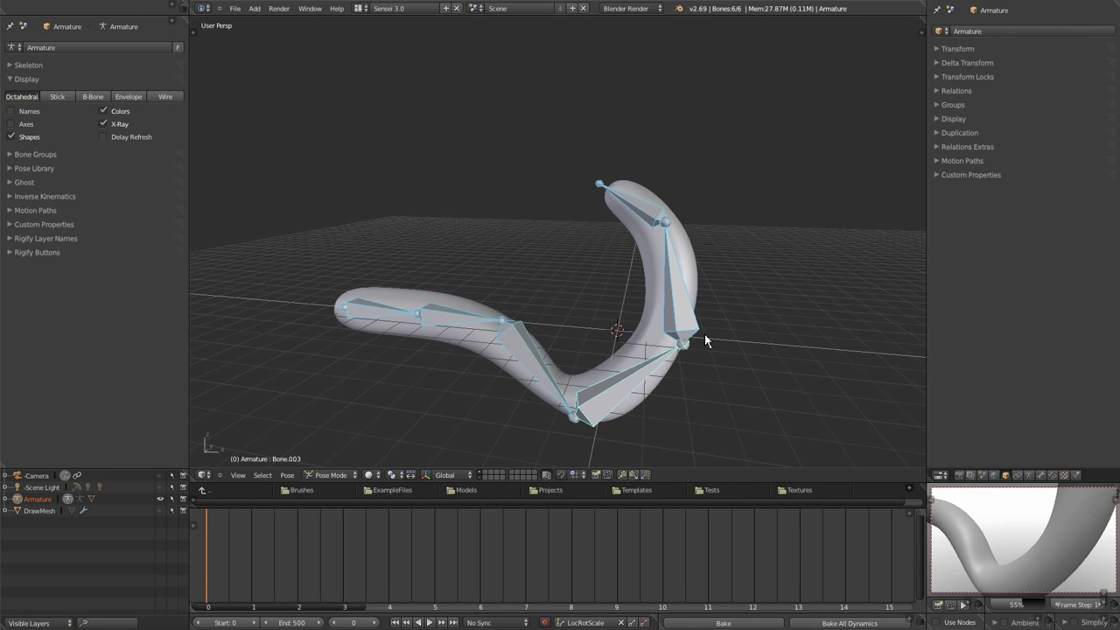
{"action": "key", "text": "alt+r"}
{"action": "scroll", "coordinate": [707, 339], "scroll_direction": "up", "scroll_amount": 3}
{"action": "scroll", "coordinate": [677, 351], "scroll_direction": "down", "scroll_amount": 3}
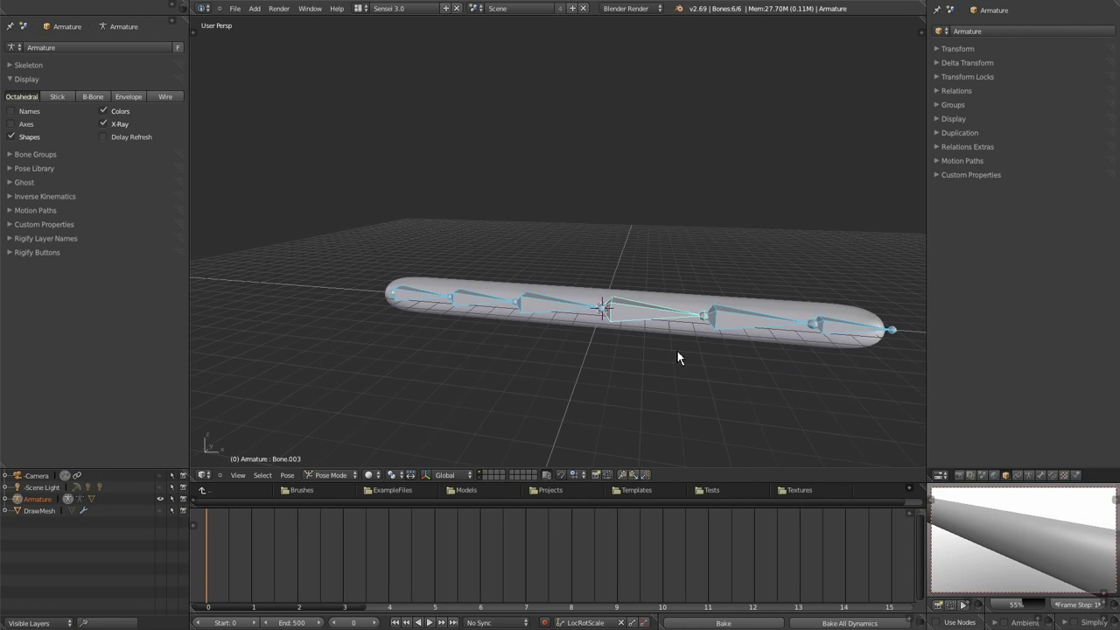
Select end bone Bone.005 and enable Auto IK in the side panels' Pose Options
{"action": "middle_click_drag", "start_coordinate": [797, 355], "coordinate": [685, 381], "text": "shift"}
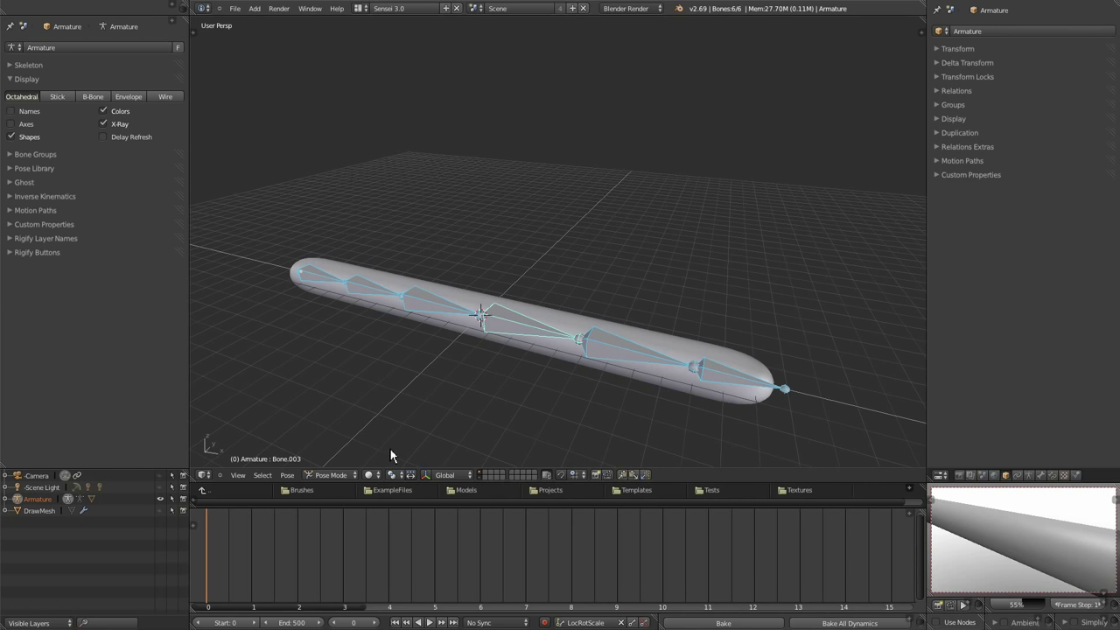
{"action": "middle_click_drag", "start_coordinate": [524, 390], "coordinate": [562, 396]}
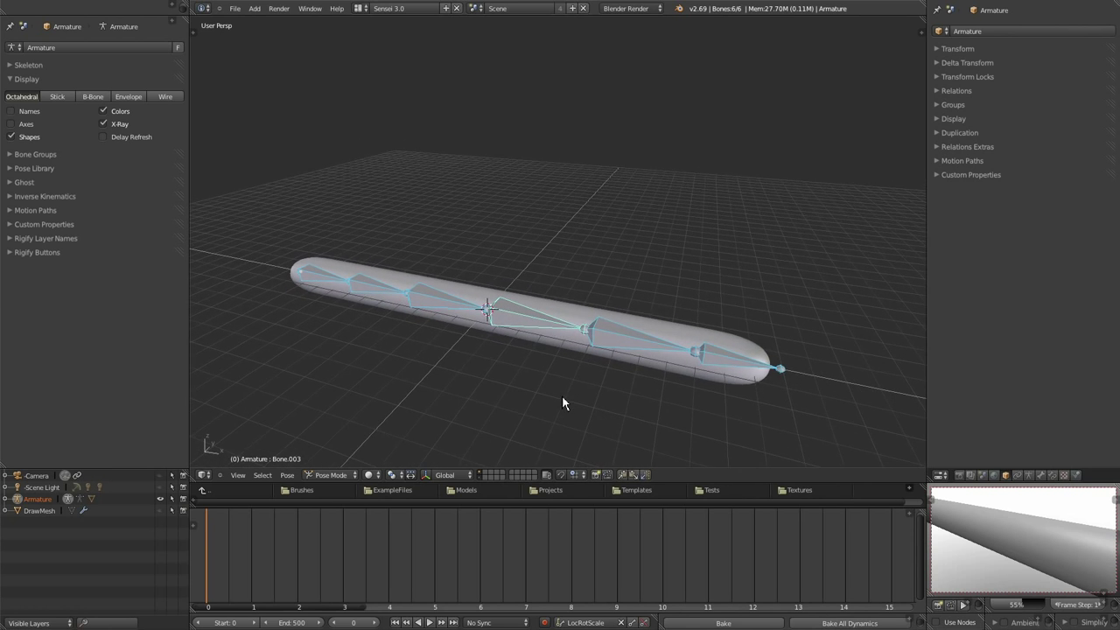
{"action": "right_click", "coordinate": [748, 367]}
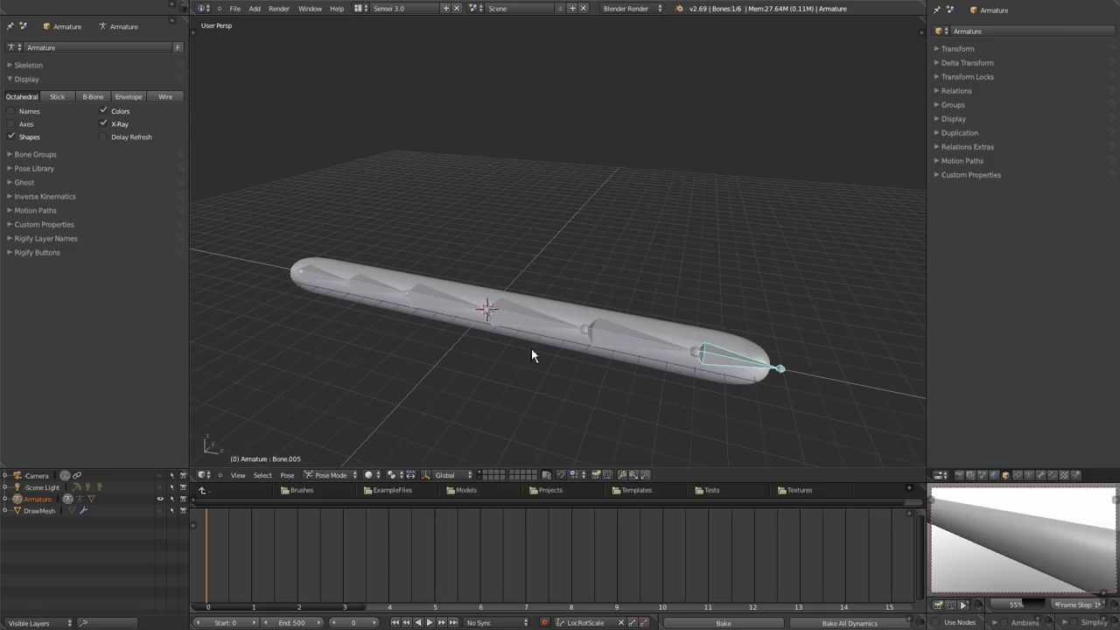
{"action": "key", "text": "t"}
{"action": "key", "text": "n"}
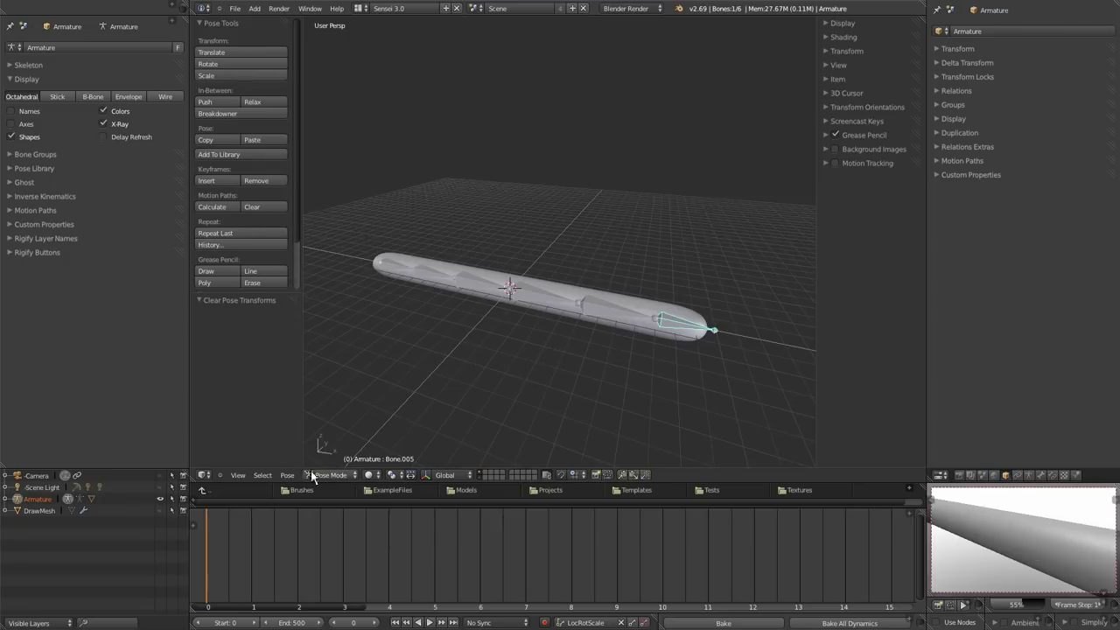
{"action": "scroll", "coordinate": [265, 224], "scroll_direction": "down", "scroll_amount": 2}
{"action": "scroll", "coordinate": [265, 226], "scroll_direction": "down", "scroll_amount": 1}
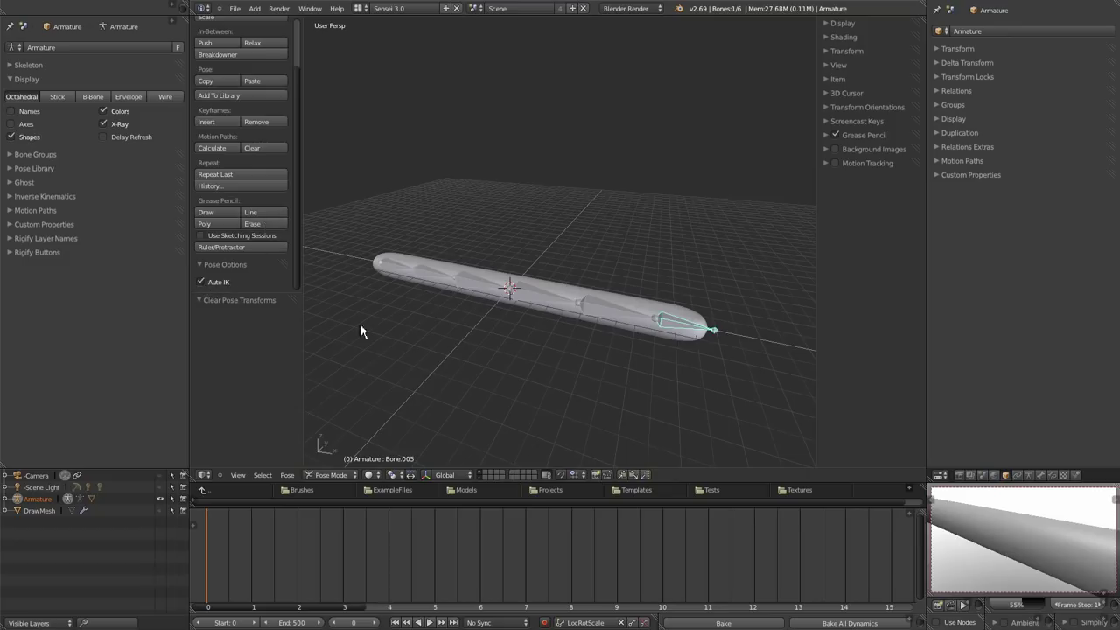
Move the end bone Bone.005 twice with Auto IK to pull the sausage into a J hook
{"action": "key", "text": "t"}
{"action": "key", "text": "n"}
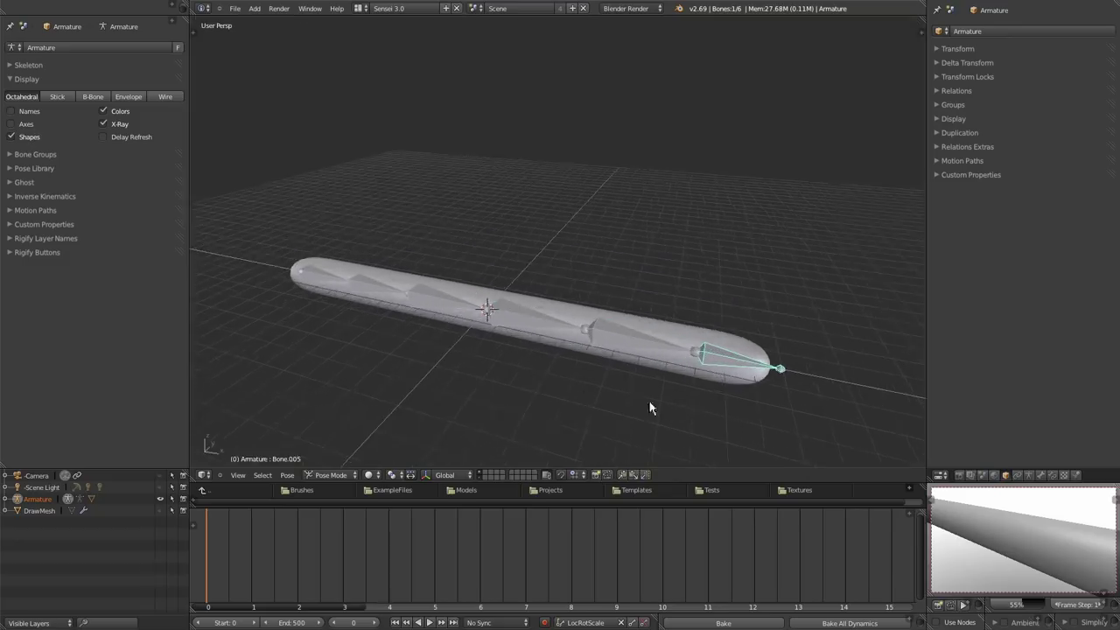
{"action": "key", "text": "g"}
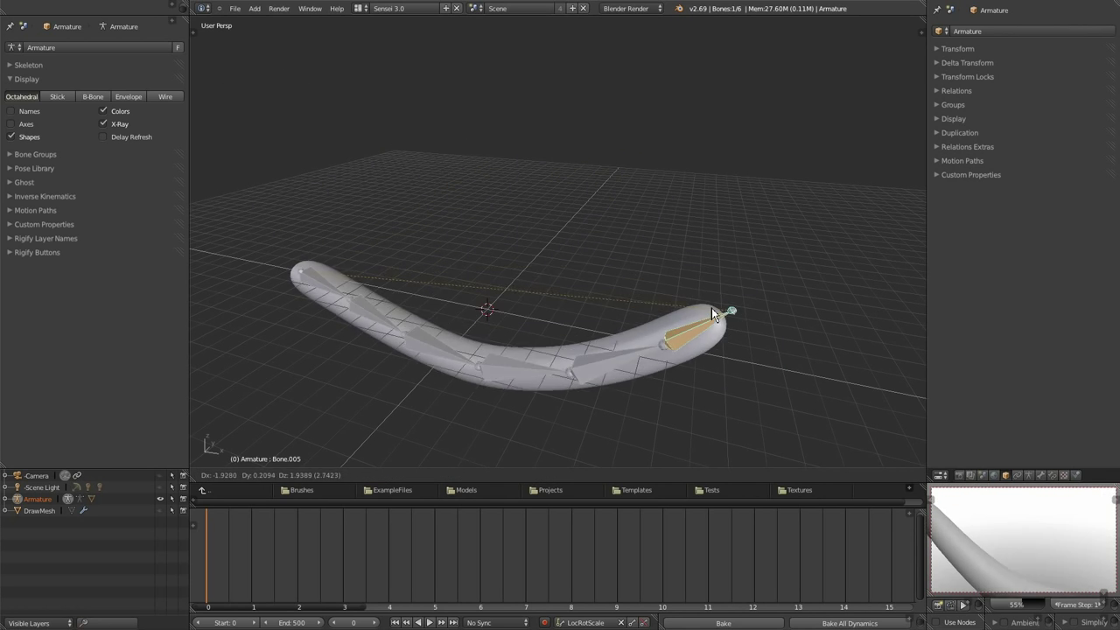
{"action": "left_click", "coordinate": [452, 324]}
{"action": "middle_click_drag", "start_coordinate": [451, 323], "coordinate": [551, 416]}
{"action": "key", "text": "g"}
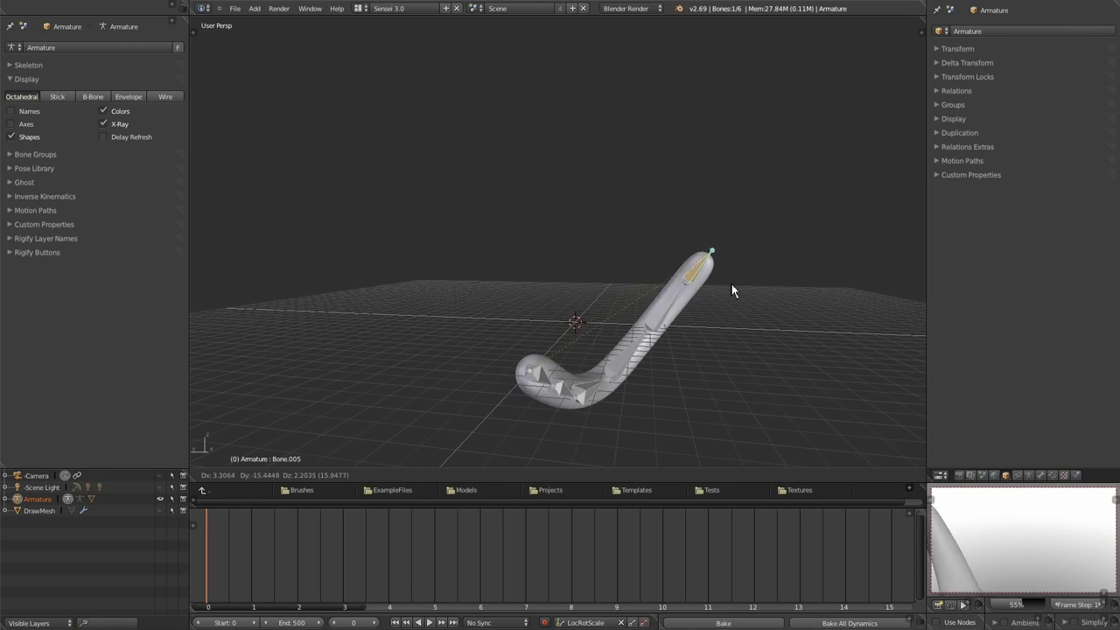
{"action": "left_click", "coordinate": [560, 325]}
{"action": "mouse_move", "coordinate": [565, 332]}
{"action": "middle_mouse_down"}
{"action": "mouse_move", "coordinate": [603, 358]}
{"action": "mouse_move", "coordinate": [565, 378]}
{"action": "mouse_move", "coordinate": [573, 312]}
{"action": "mouse_move", "coordinate": [562, 312]}
{"action": "middle_mouse_up"}
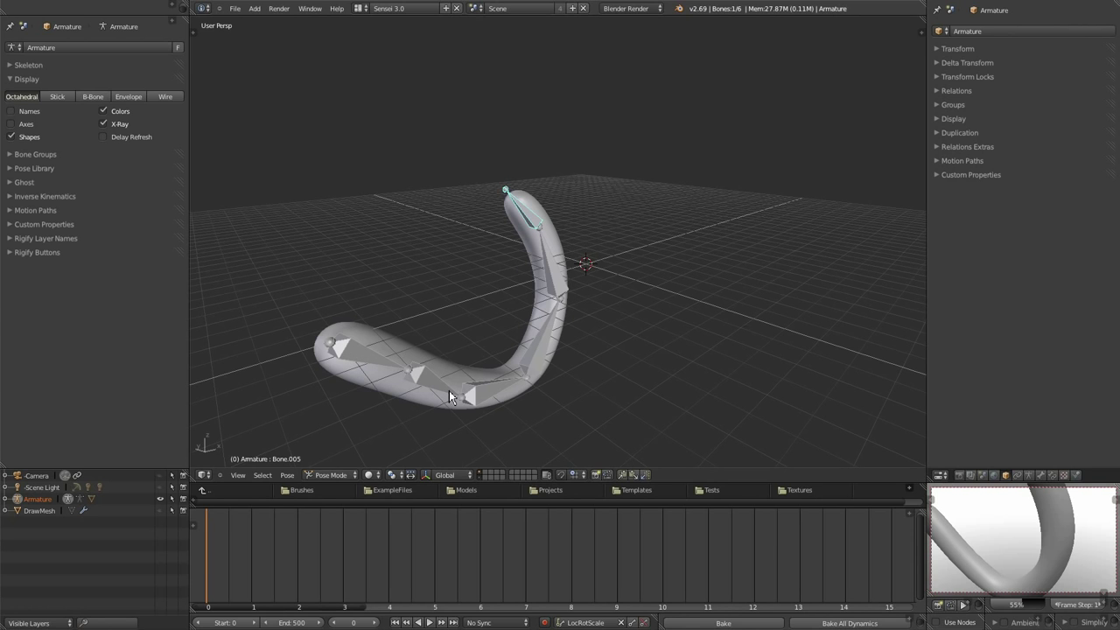
Display the bones as Wire and drag the end bones to reshape the tube
{"action": "left_click", "coordinate": [165, 96]}
{"action": "scroll", "coordinate": [548, 351], "scroll_direction": "up", "scroll_amount": 5}
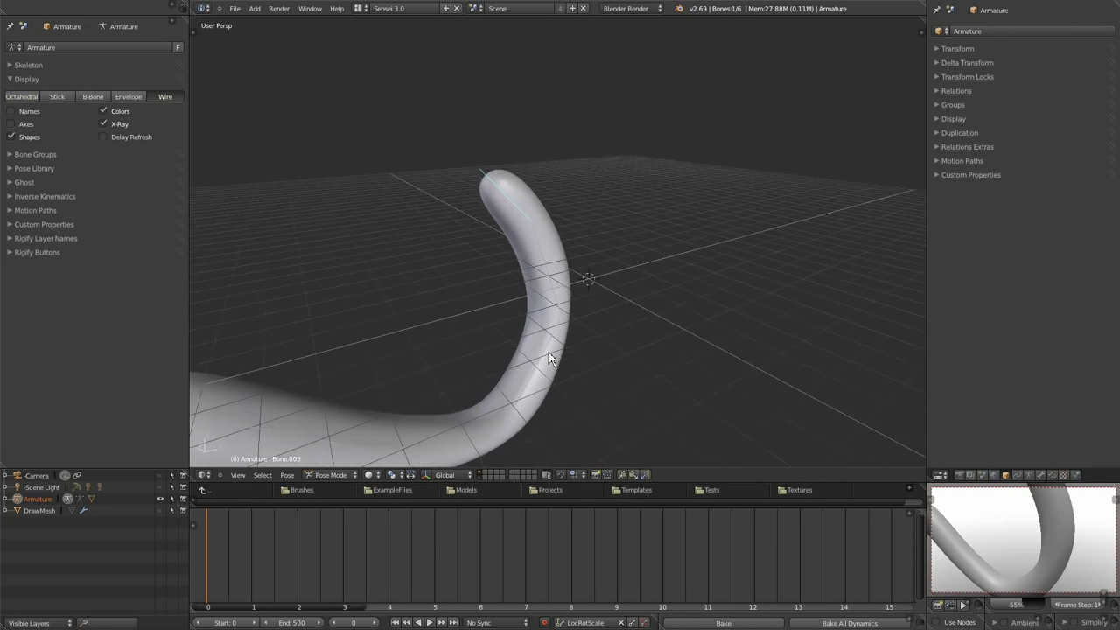
{"action": "right_click_drag", "start_coordinate": [519, 365], "coordinate": [713, 236]}
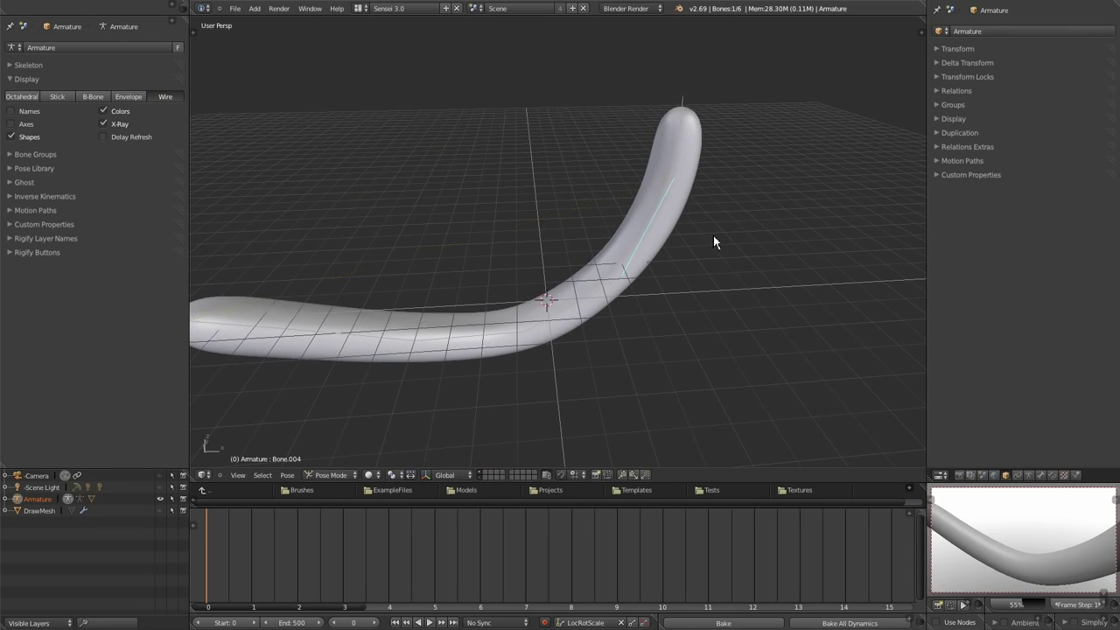
{"action": "right_click_drag", "start_coordinate": [683, 114], "coordinate": [343, 205]}
{"action": "middle_click_drag", "start_coordinate": [343, 205], "coordinate": [752, 347]}
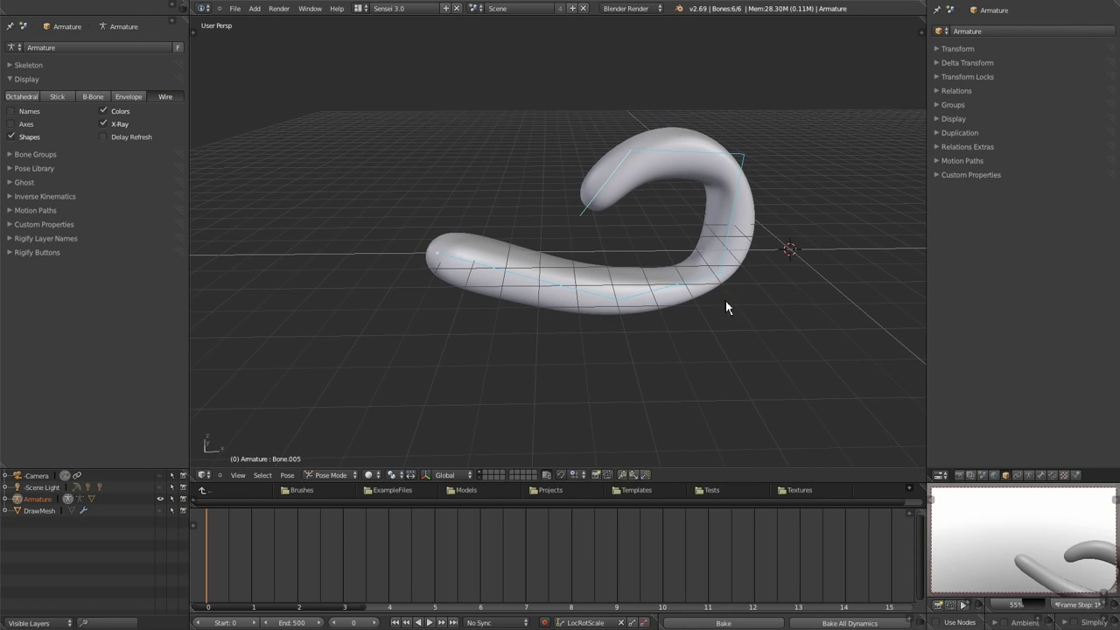
Clear the pose and set the bone display back to Octahedral
{"action": "key", "text": "alt+r"}
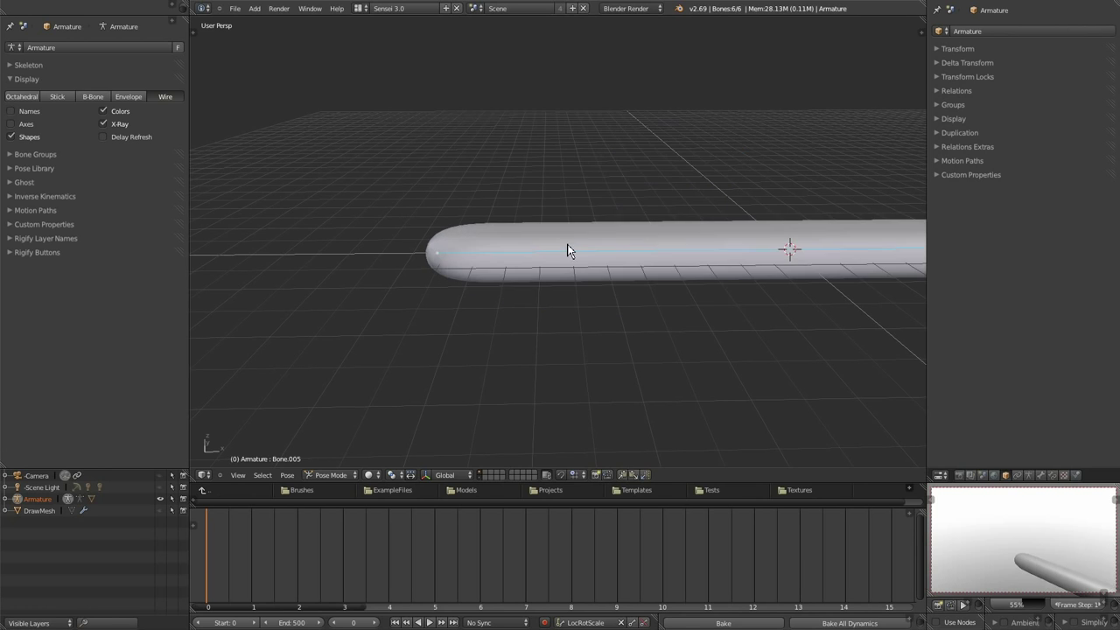
{"action": "middle_click_drag", "start_coordinate": [681, 265], "coordinate": [515, 242]}
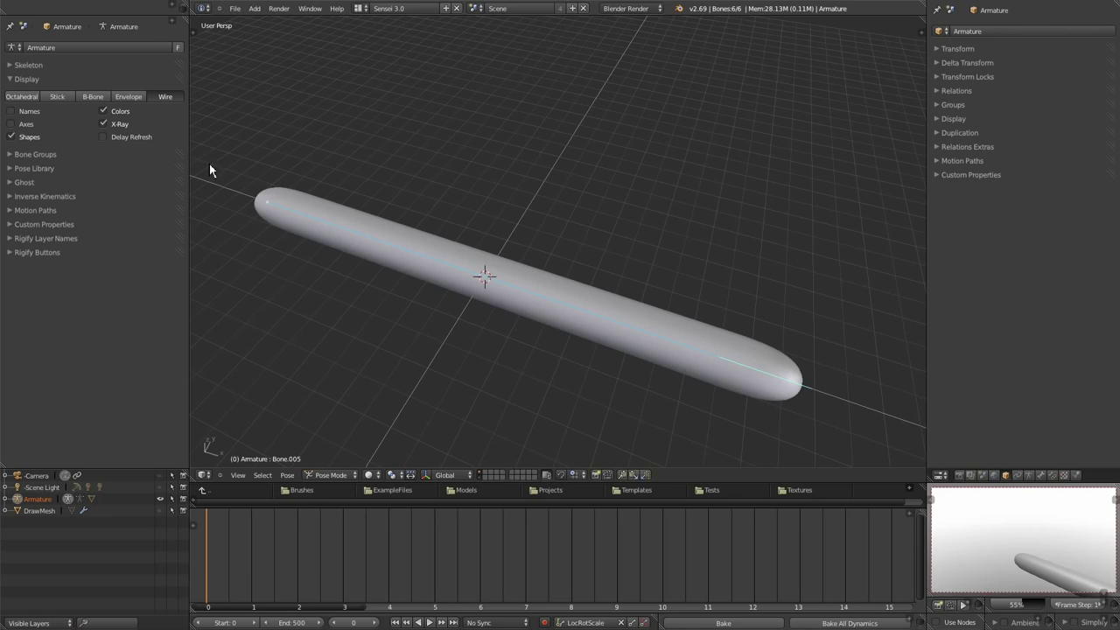
{"action": "left_click", "coordinate": [29, 97]}
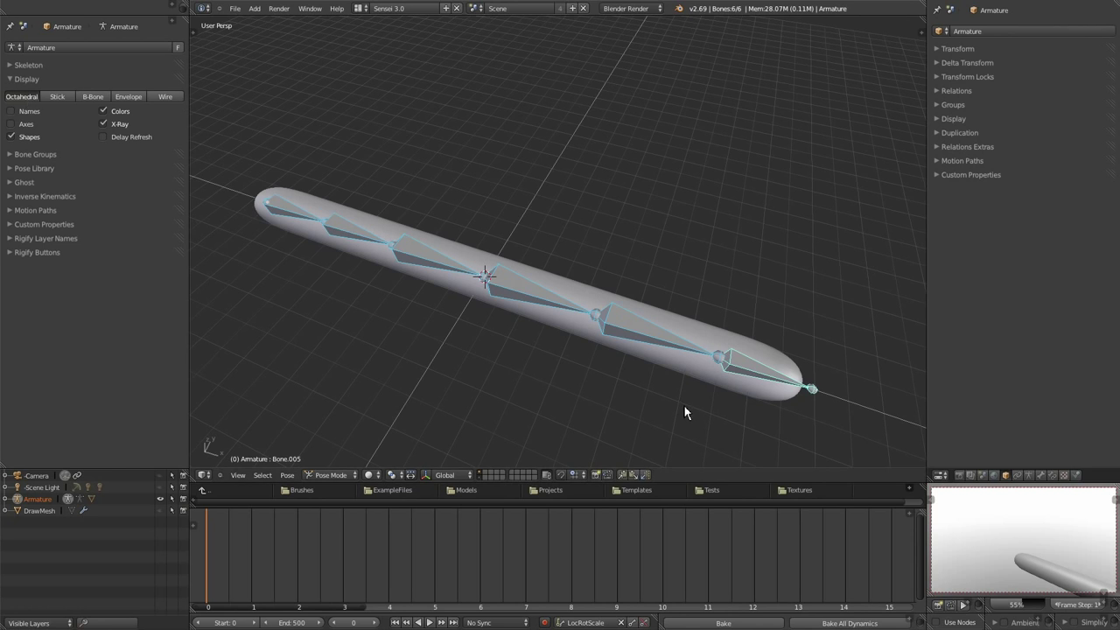
Unparent the sausage from the Armature in the outliner
{"action": "middle_click_drag", "start_coordinate": [685, 412], "coordinate": [283, 229]}
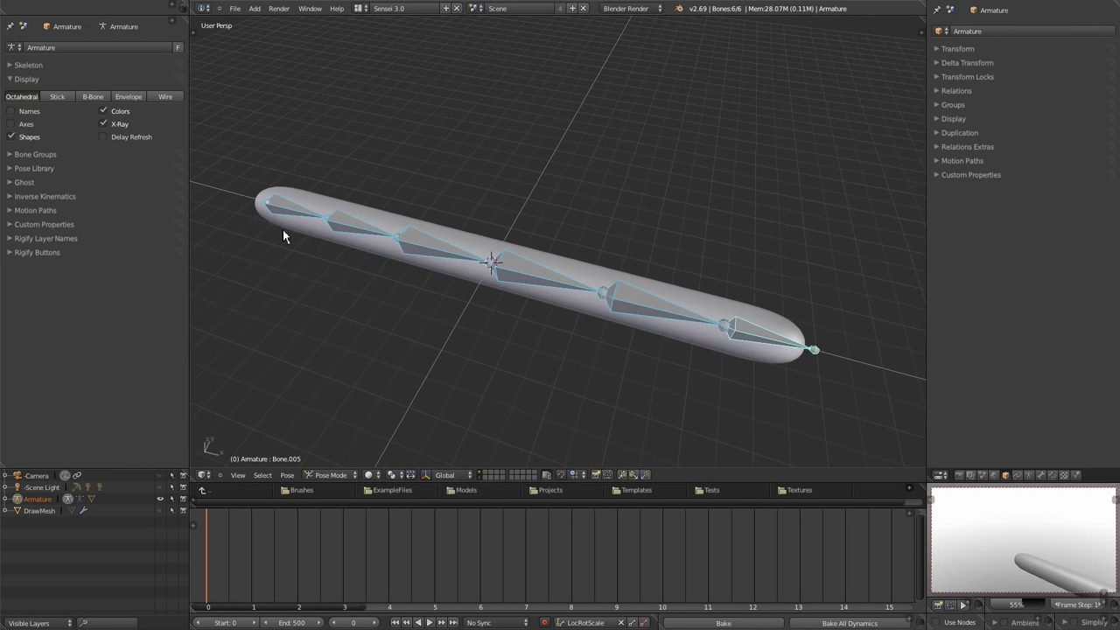
{"action": "left_click", "coordinate": [6, 499]}
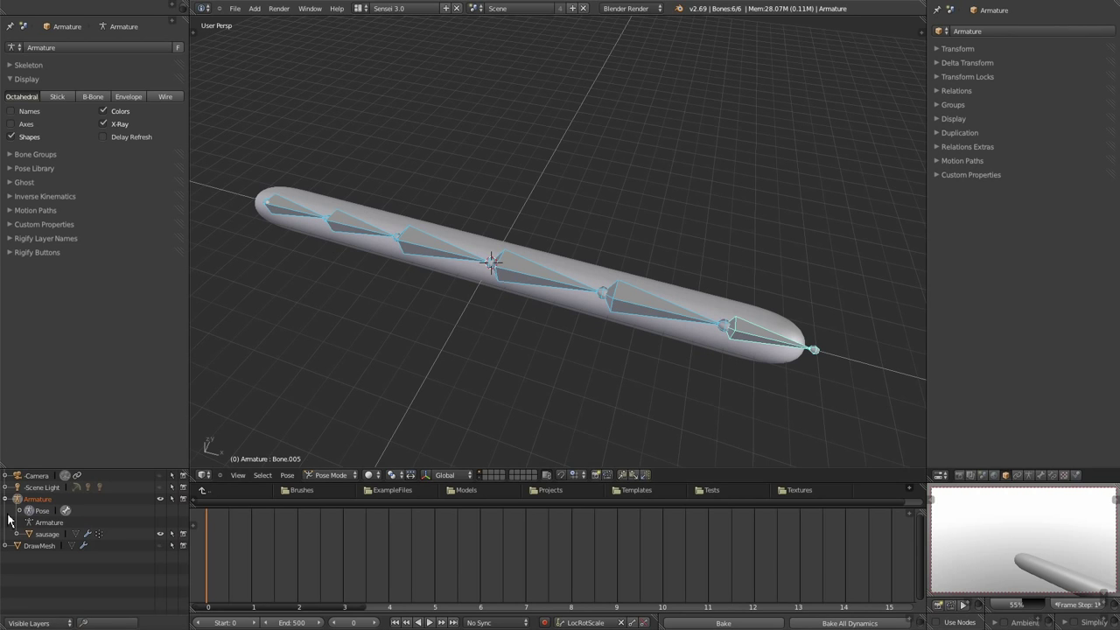
{"action": "left_click_drag", "start_coordinate": [35, 534], "coordinate": [14, 586]}
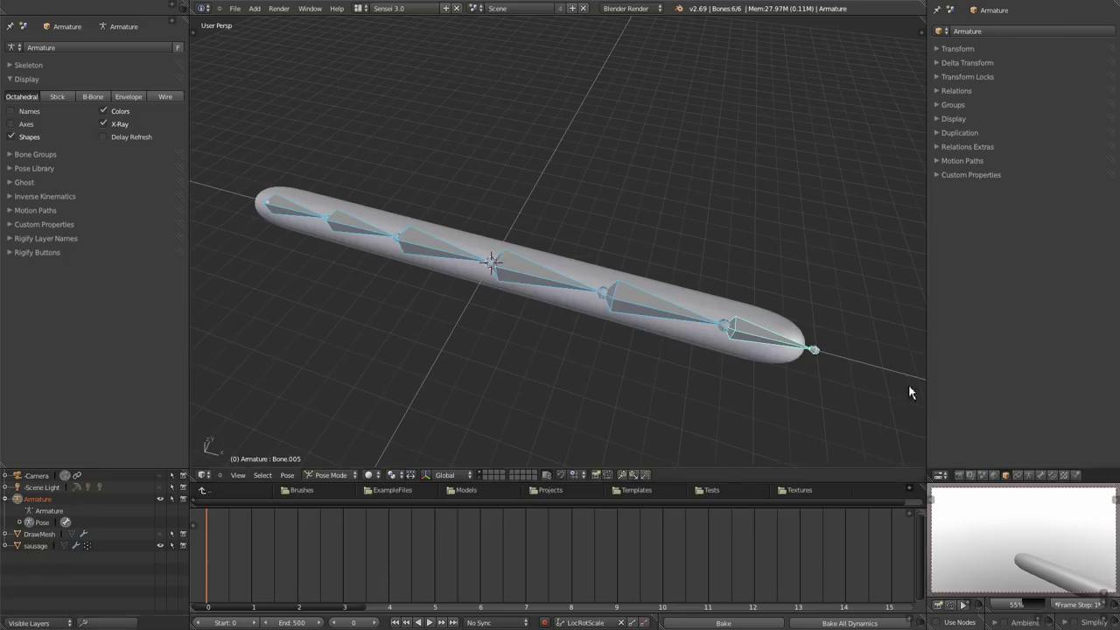
Test-move the last bone, clear the pose with Alt+G, then select the sausage mesh
{"action": "right_click", "coordinate": [787, 350]}
{"action": "key", "text": "g"}
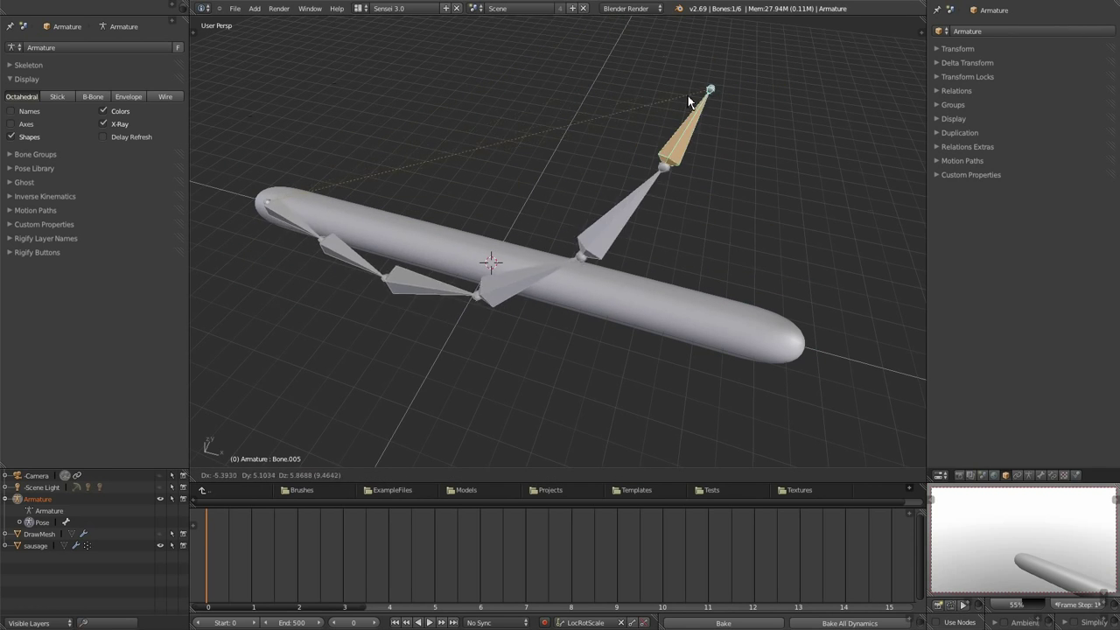
{"action": "left_click", "coordinate": [688, 141]}
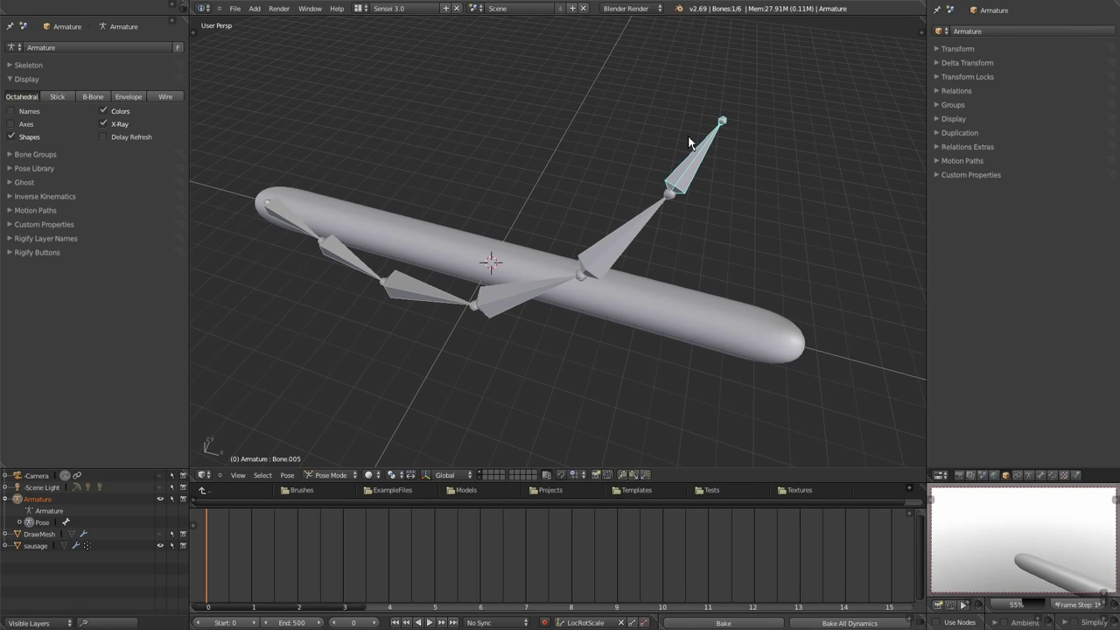
{"action": "key", "text": "alt+g"}
{"action": "middle_click_drag", "start_coordinate": [484, 336], "coordinate": [538, 325]}
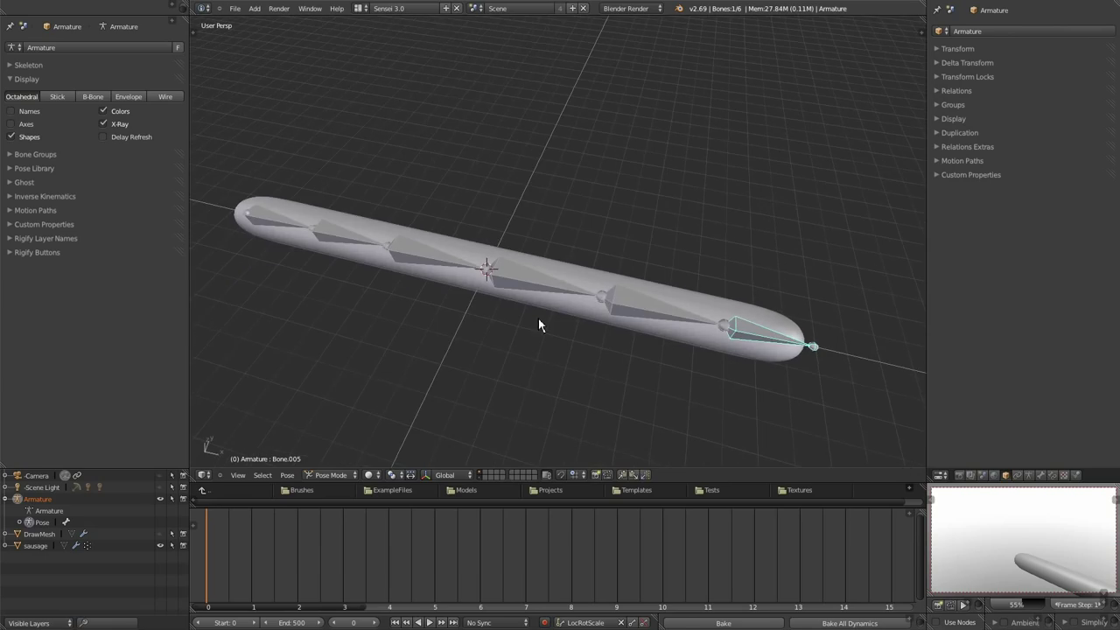
{"action": "right_click", "coordinate": [653, 283]}
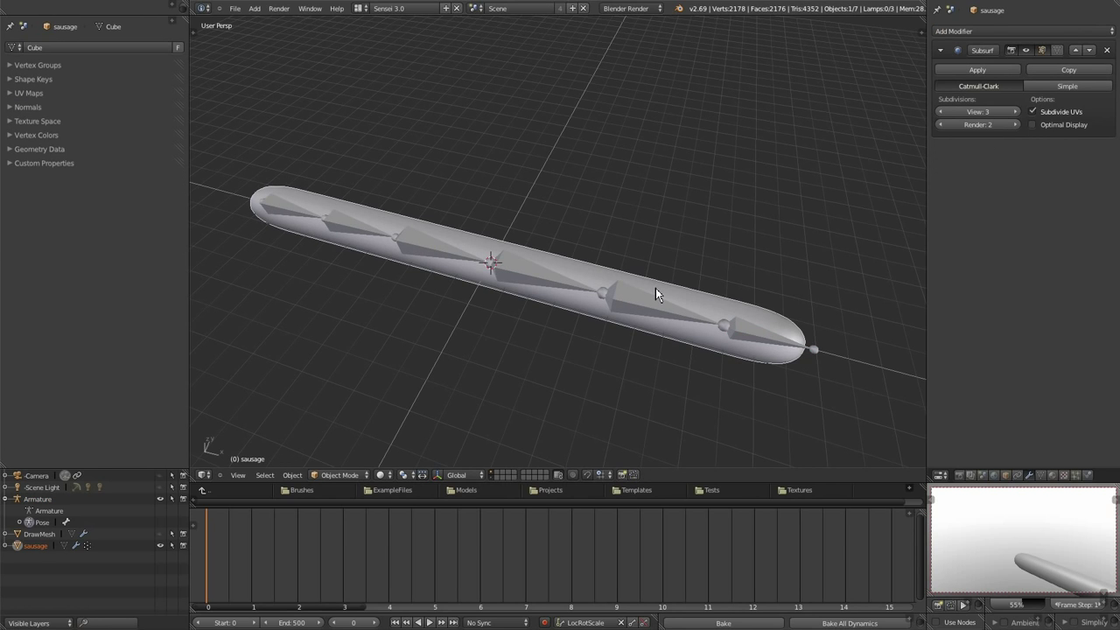
In Edit Mode, select one face near each end of the sausage
{"action": "key", "text": "Tab"}
{"action": "middle_click_drag", "start_coordinate": [653, 377], "coordinate": [655, 368]}
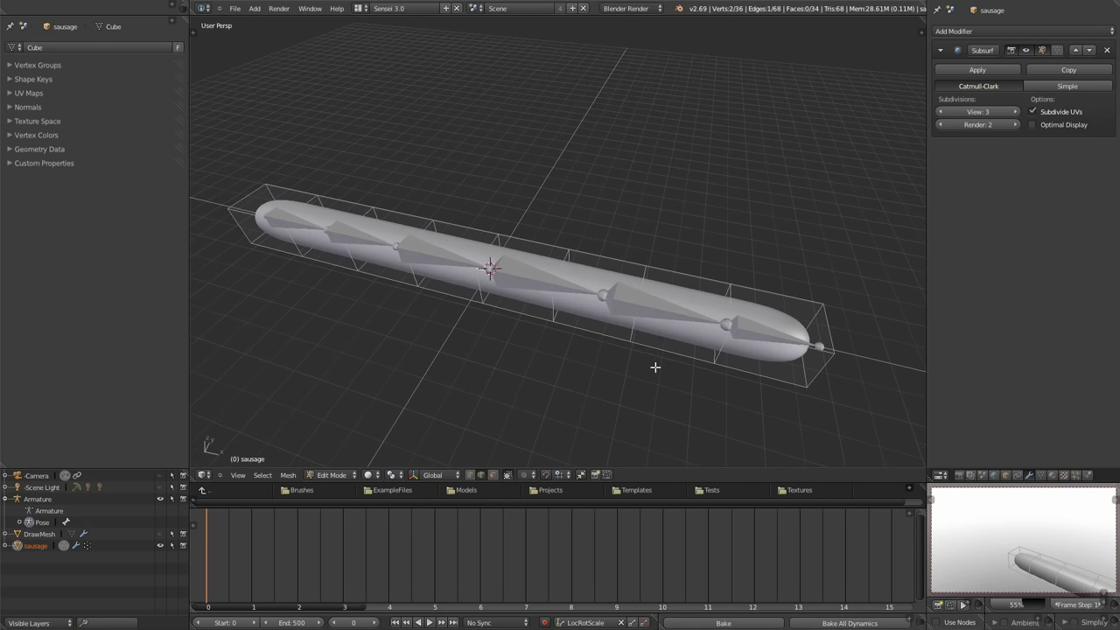
{"action": "scroll", "coordinate": [689, 338], "scroll_direction": "down", "scroll_amount": 2}
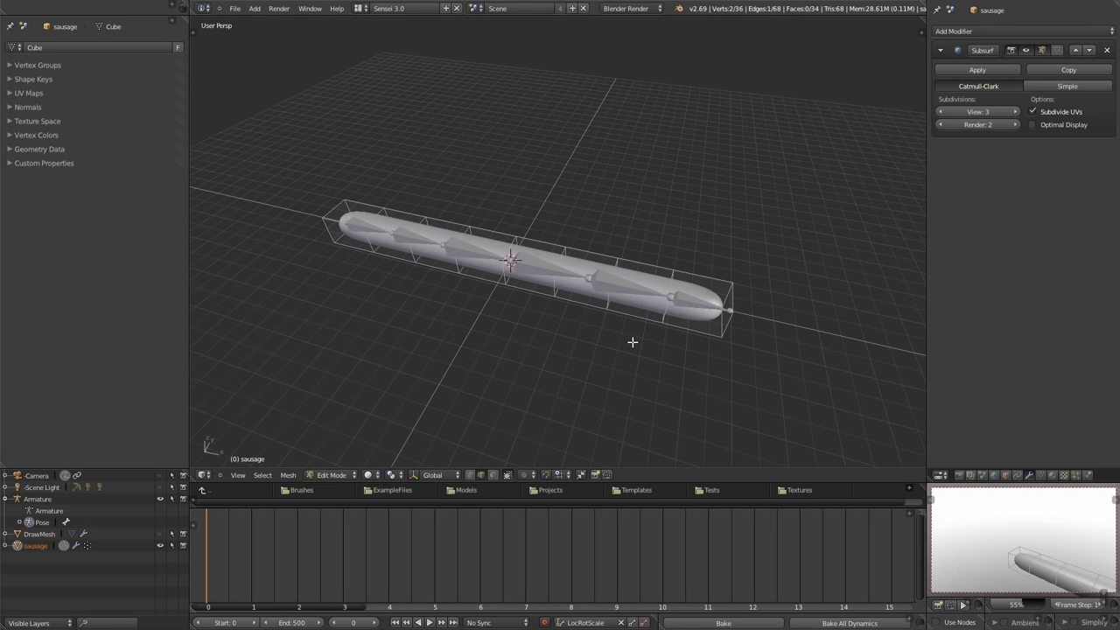
{"action": "middle_click_drag", "start_coordinate": [633, 342], "coordinate": [642, 336]}
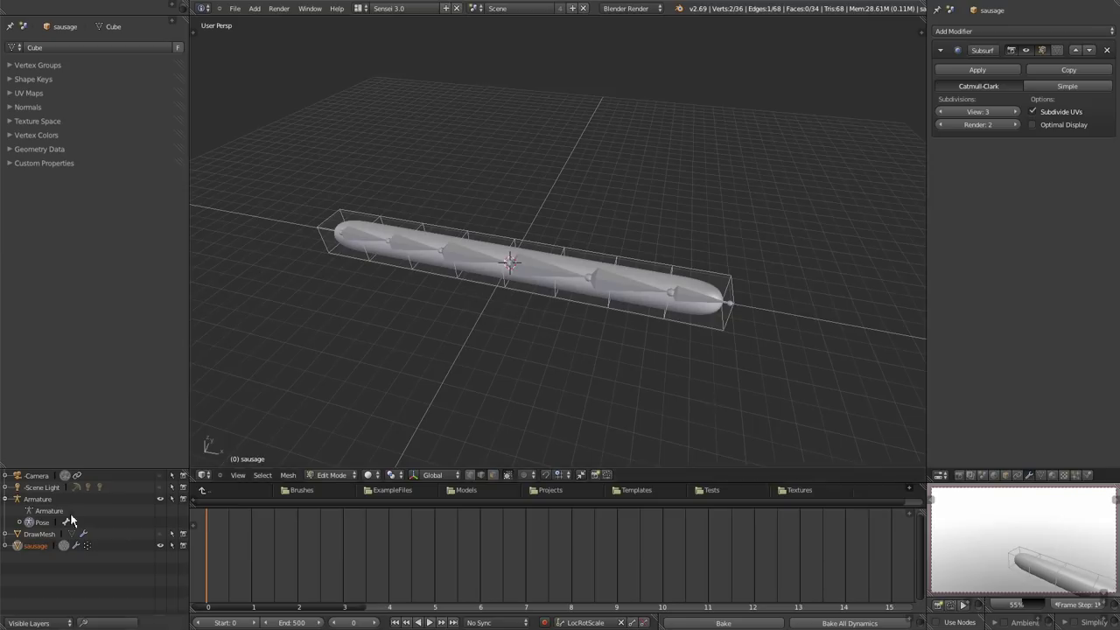
{"action": "key", "text": "a"}
{"action": "right_click", "coordinate": [389, 258]}
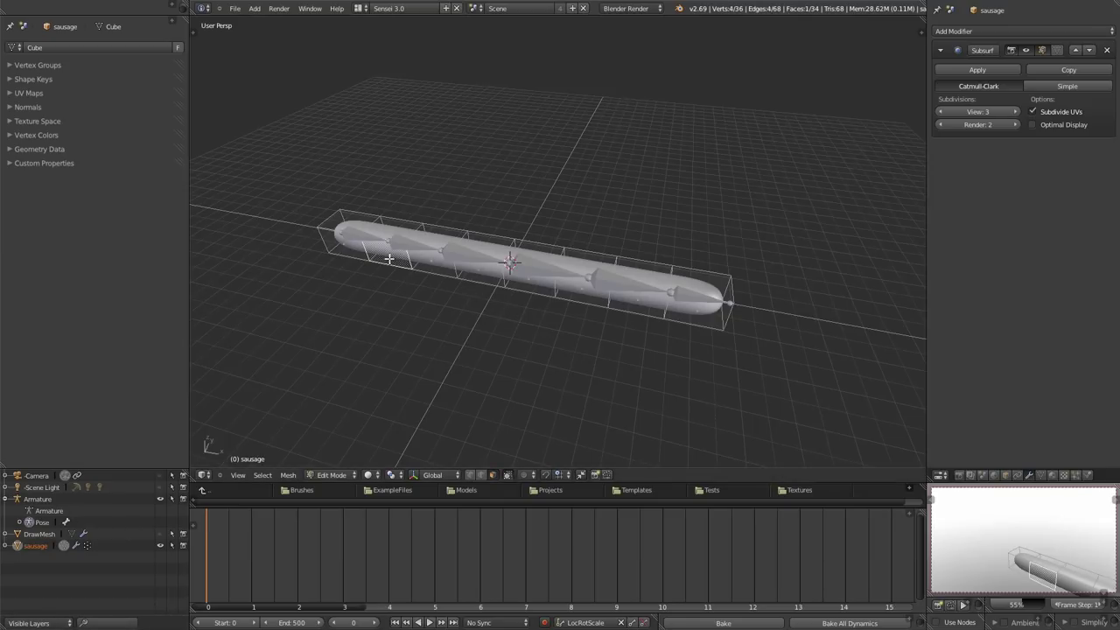
{"action": "right_click", "coordinate": [647, 306], "text": "shift"}
{"action": "mouse_move", "coordinate": [634, 317]}
{"action": "middle_mouse_down"}
{"action": "mouse_move", "coordinate": [626, 272]}
{"action": "mouse_move", "coordinate": [623, 307]}
{"action": "middle_mouse_up"}
Extrude the two faces downward three times to form the long legs
{"action": "key", "text": "e"}
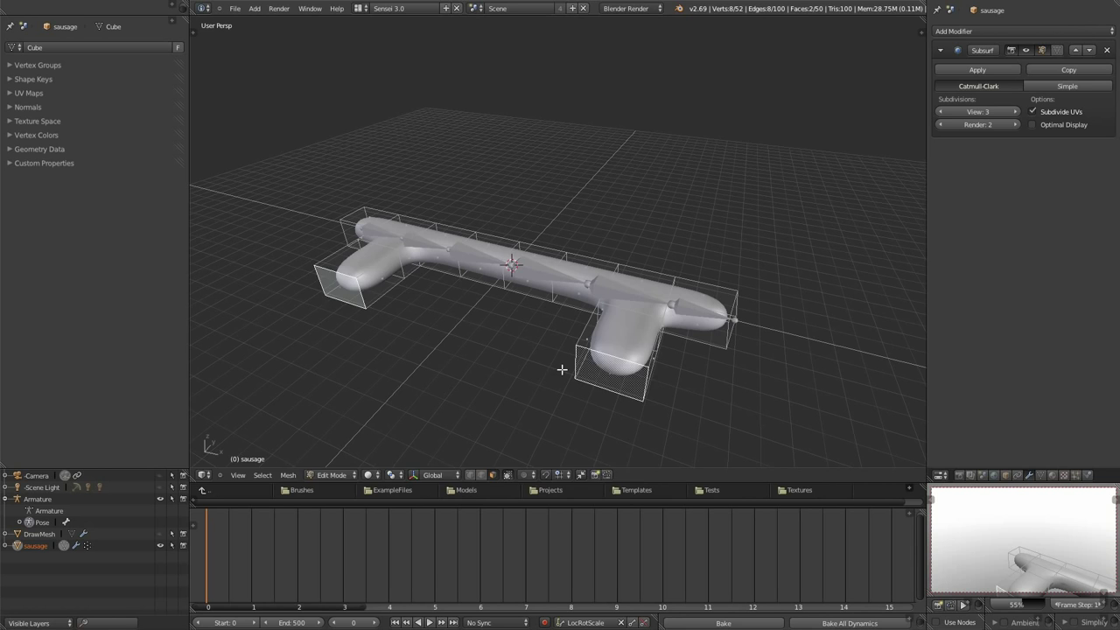
{"action": "left_click", "coordinate": [515, 429]}
{"action": "scroll", "coordinate": [562, 375], "scroll_direction": "down", "scroll_amount": 2}
{"action": "key", "text": "e"}
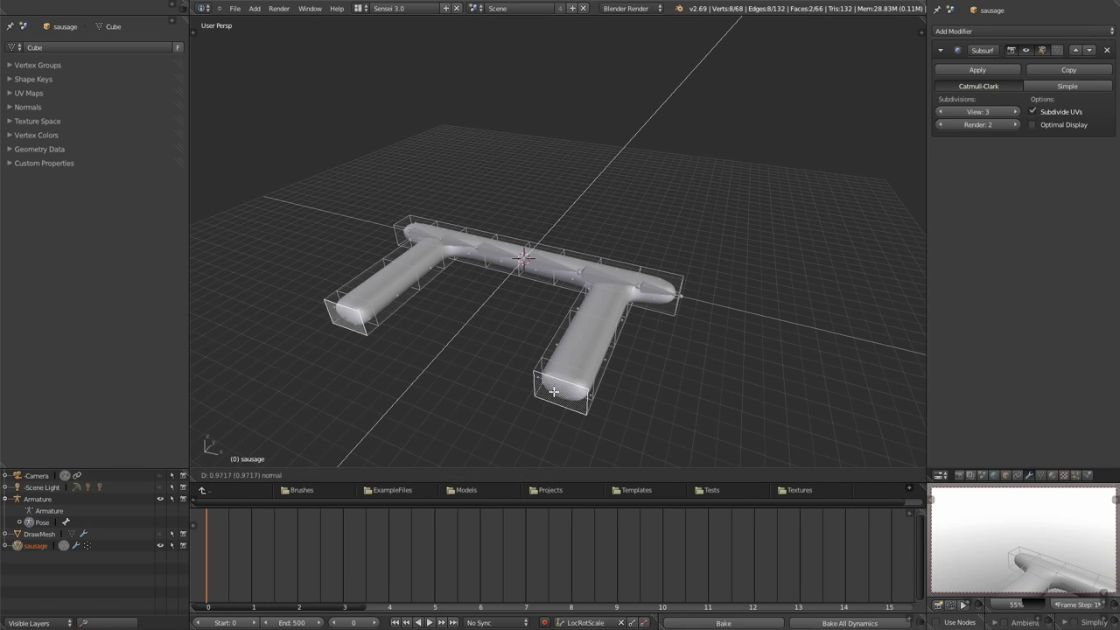
{"action": "left_click", "coordinate": [543, 402]}
{"action": "key", "text": "e"}
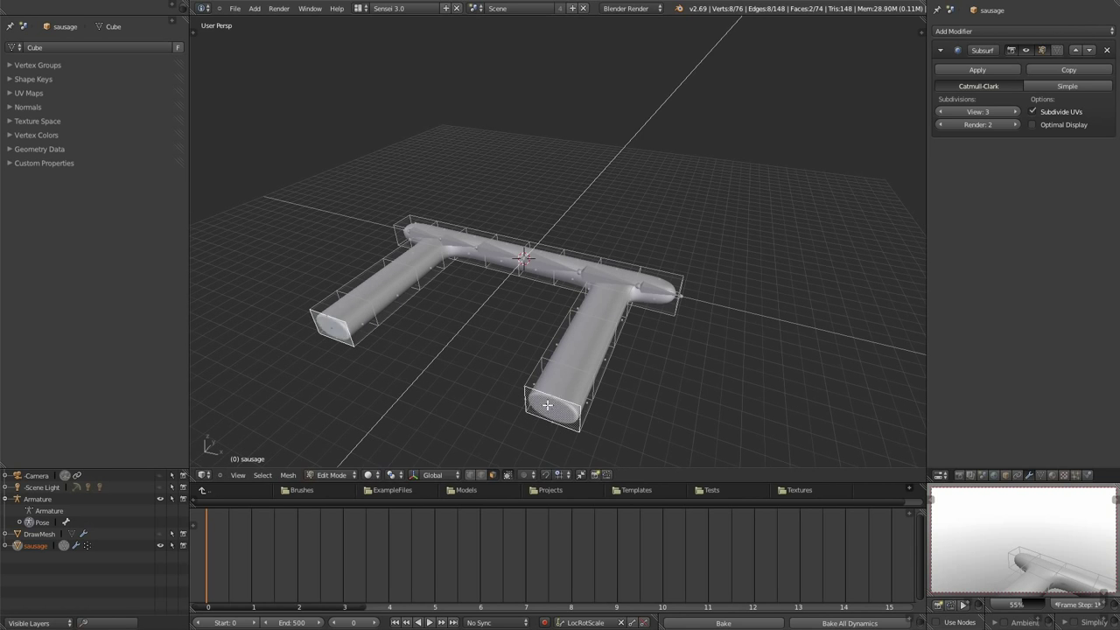
{"action": "left_click", "coordinate": [540, 412]}
{"action": "scroll", "coordinate": [525, 325], "scroll_direction": "up", "scroll_amount": 4}
{"action": "mouse_move", "coordinate": [687, 293]}
{"action": "middle_mouse_down"}
{"action": "mouse_move", "coordinate": [688, 315]}
{"action": "mouse_move", "coordinate": [683, 304]}
{"action": "middle_mouse_up"}
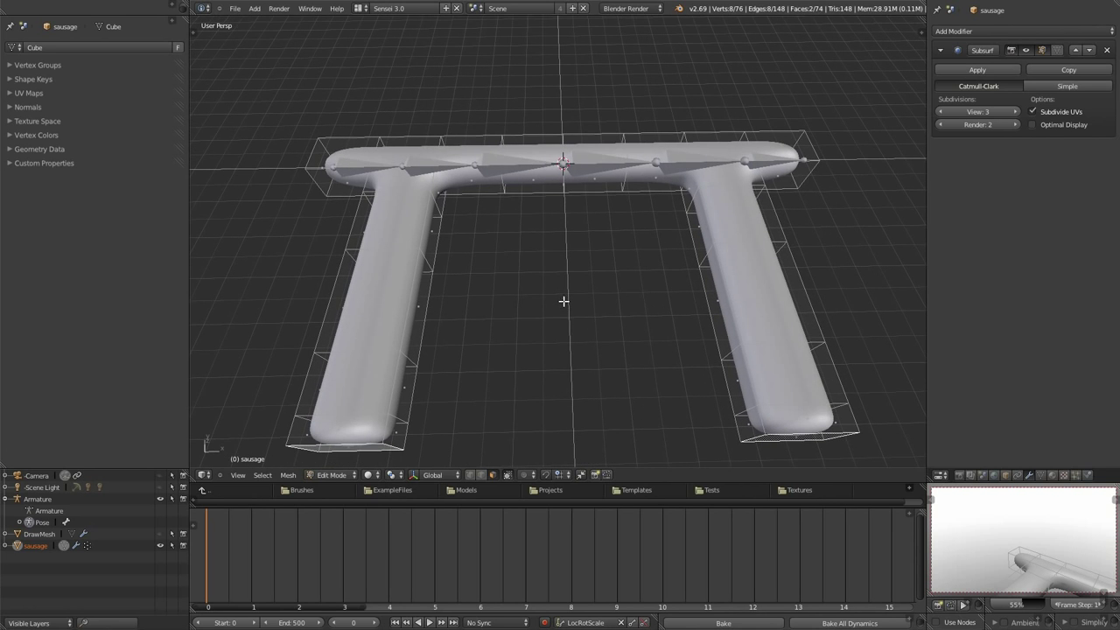
Select the armature, enter its Edit Mode and switch to top orthographic view
{"action": "key", "text": "Tab"}
{"action": "right_click", "coordinate": [513, 170]}
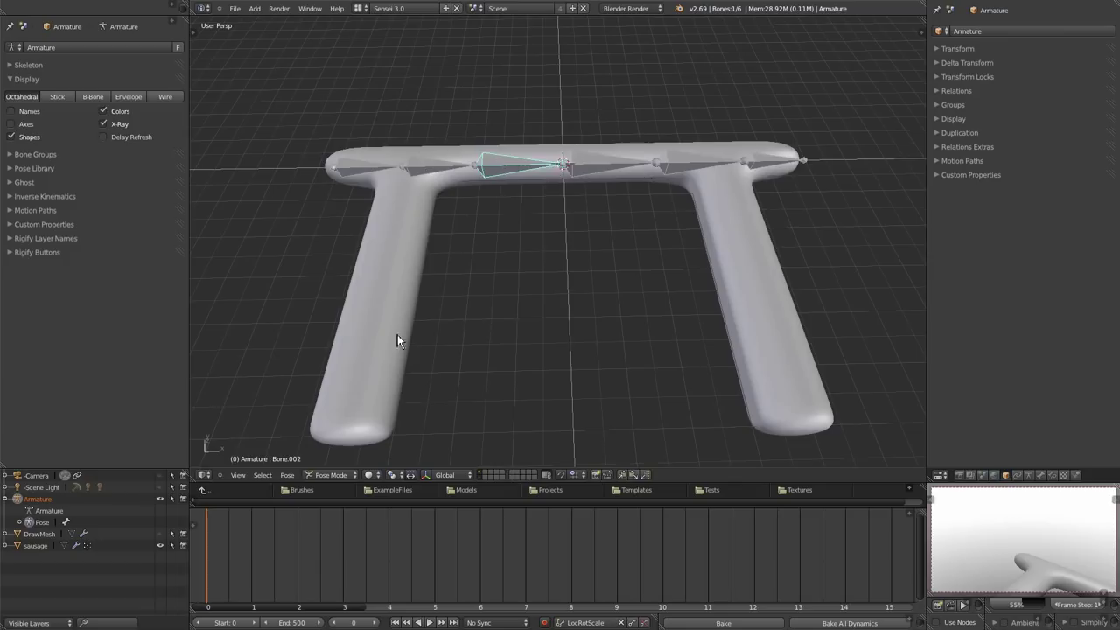
{"action": "key", "text": "Tab"}
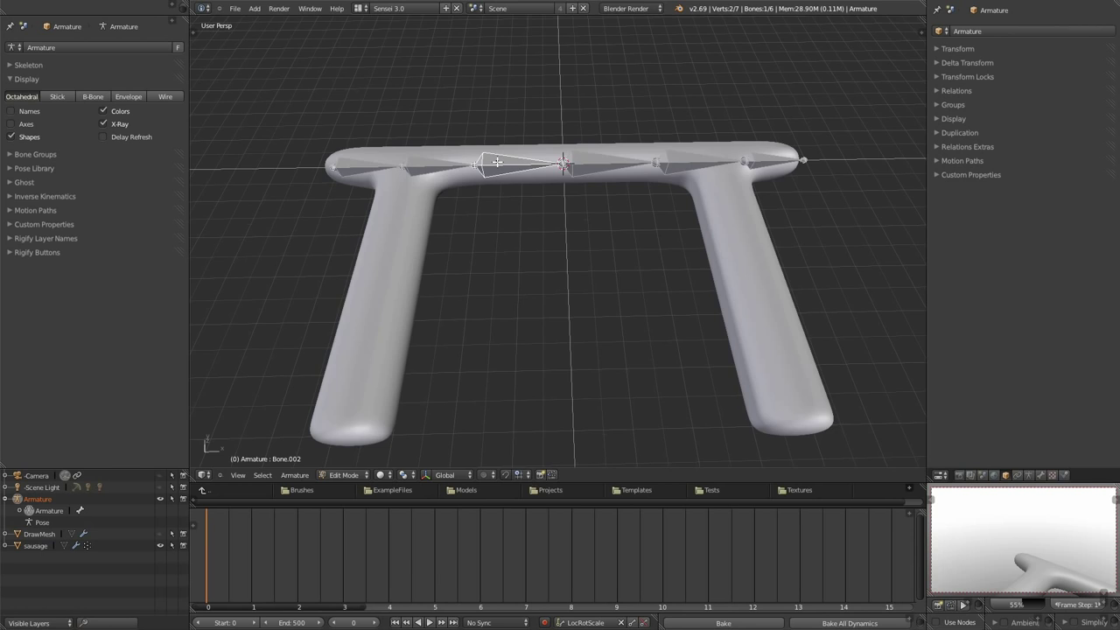
{"action": "key", "text": "KP_7"}
{"action": "key", "text": "KP_5"}
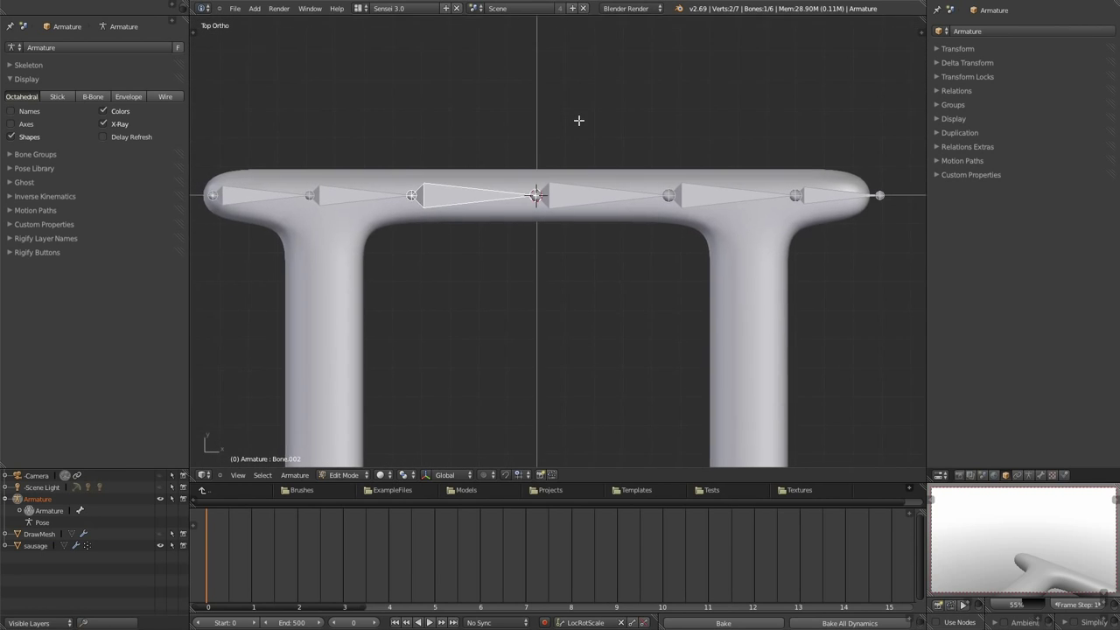
Move the two chain joints down onto the left and right leg tops
{"action": "right_click", "coordinate": [320, 168]}
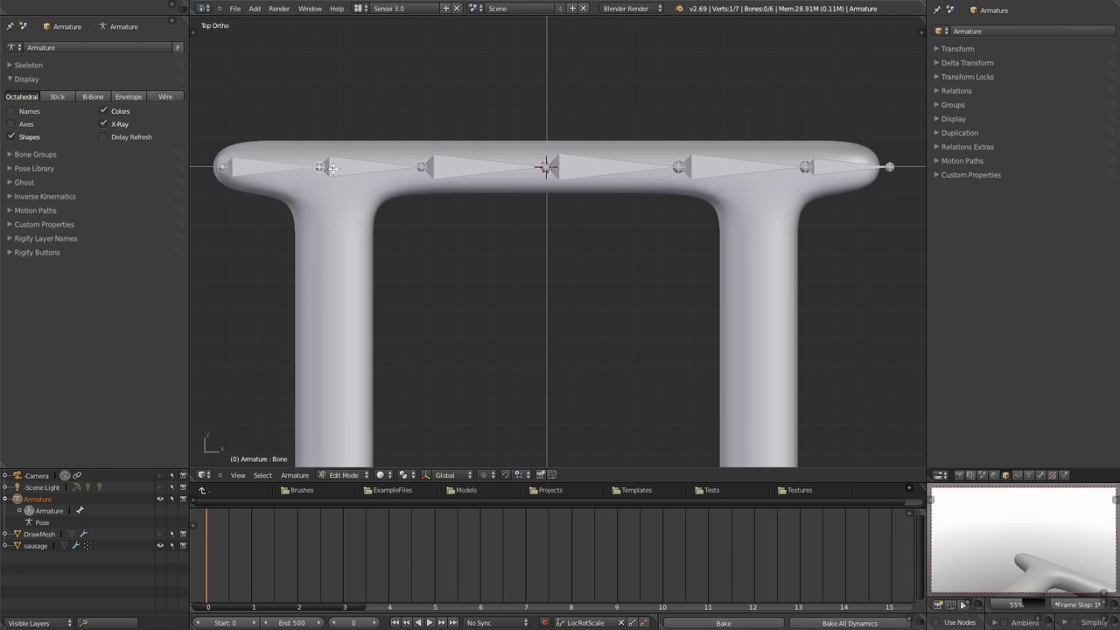
{"action": "key", "text": "g"}
{"action": "key", "text": "x"}
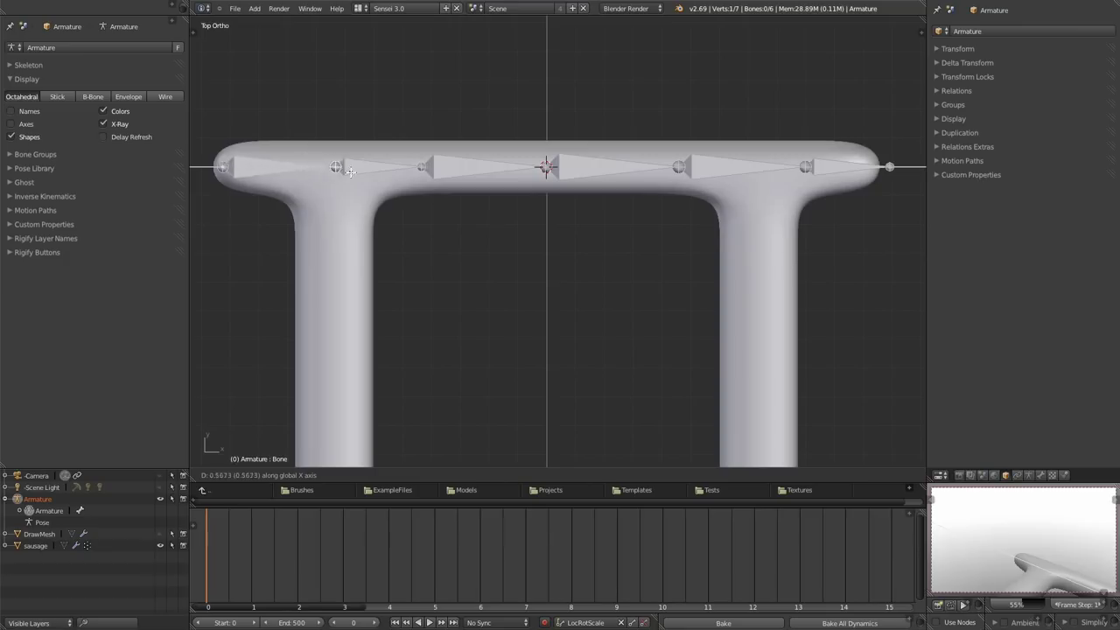
{"action": "left_click", "coordinate": [349, 173]}
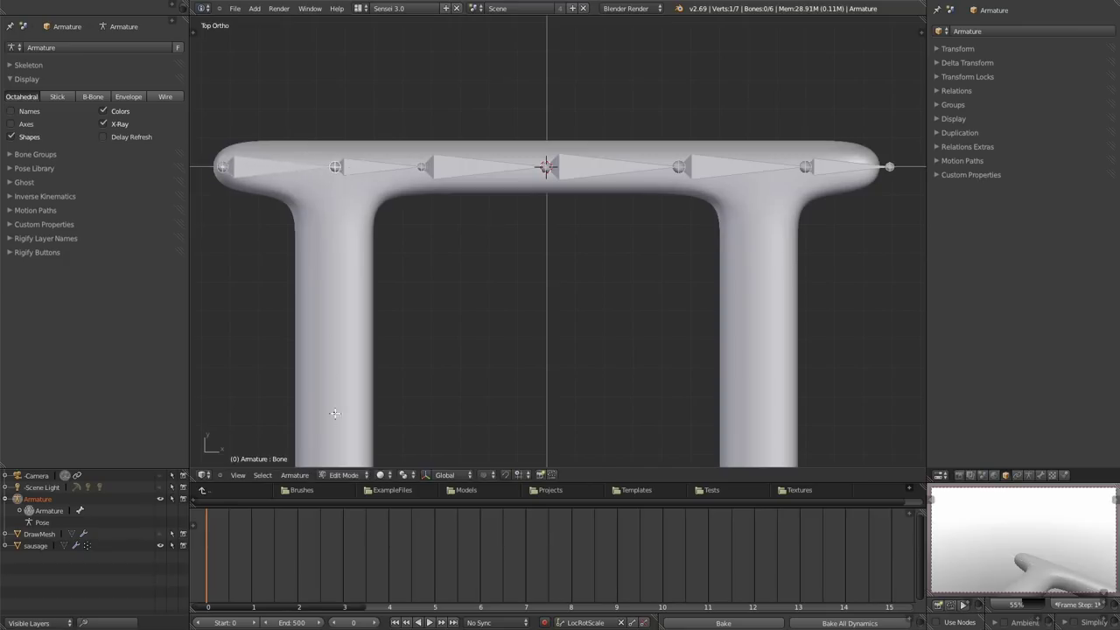
{"action": "key", "text": "g"}
{"action": "left_click", "coordinate": [345, 243]}
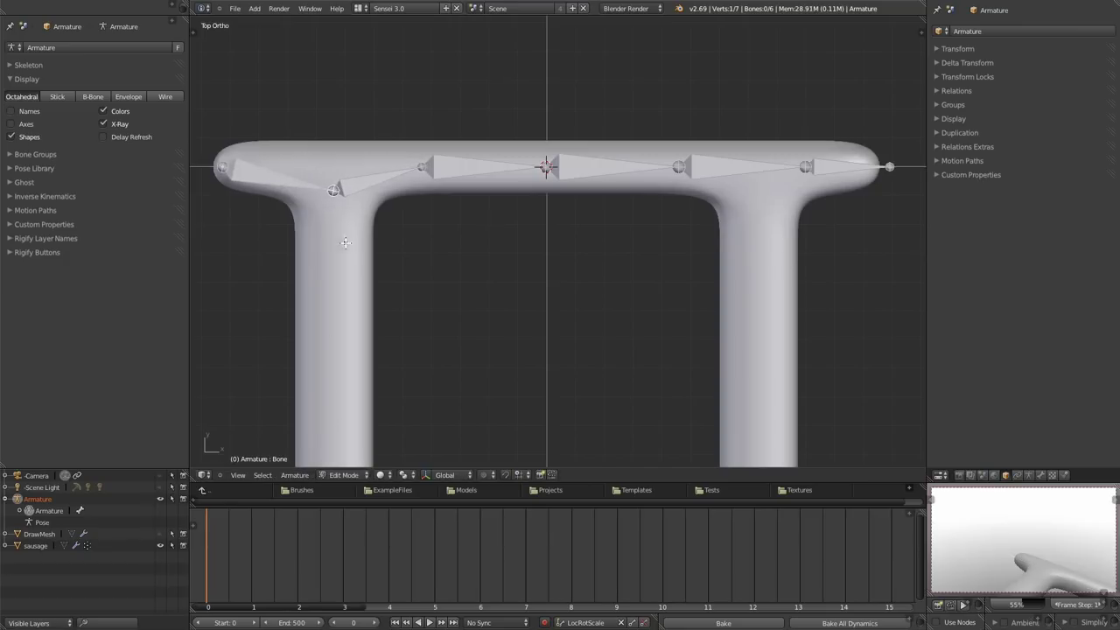
{"action": "right_click", "coordinate": [806, 167]}
{"action": "key", "text": "g"}
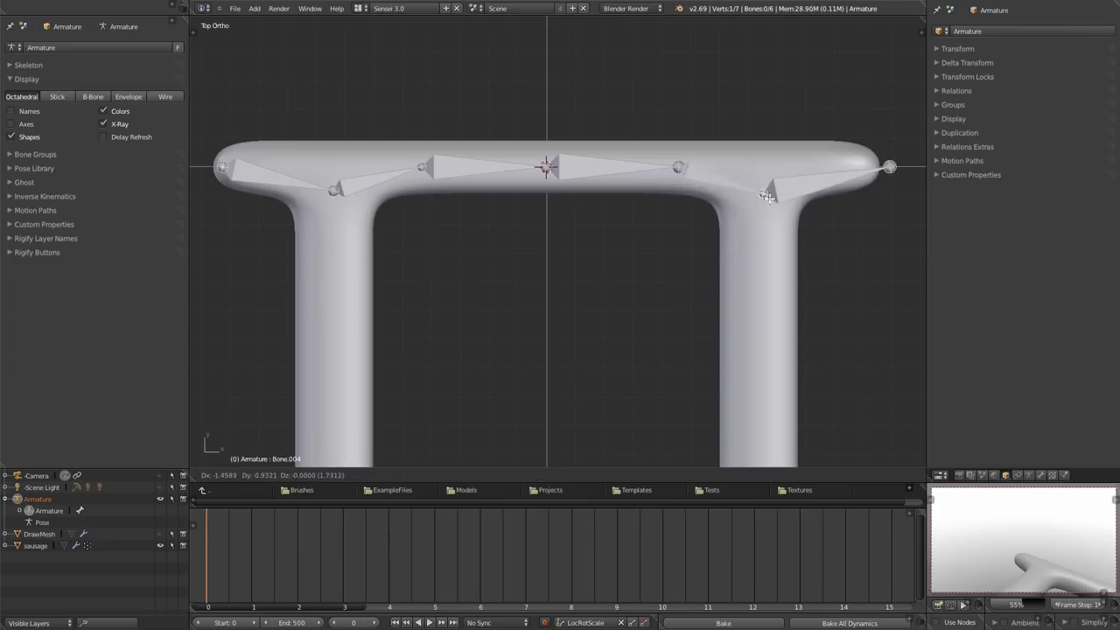
{"action": "left_click", "coordinate": [766, 196]}
{"action": "middle_click_drag", "start_coordinate": [482, 238], "coordinate": [506, 149], "text": "shift"}
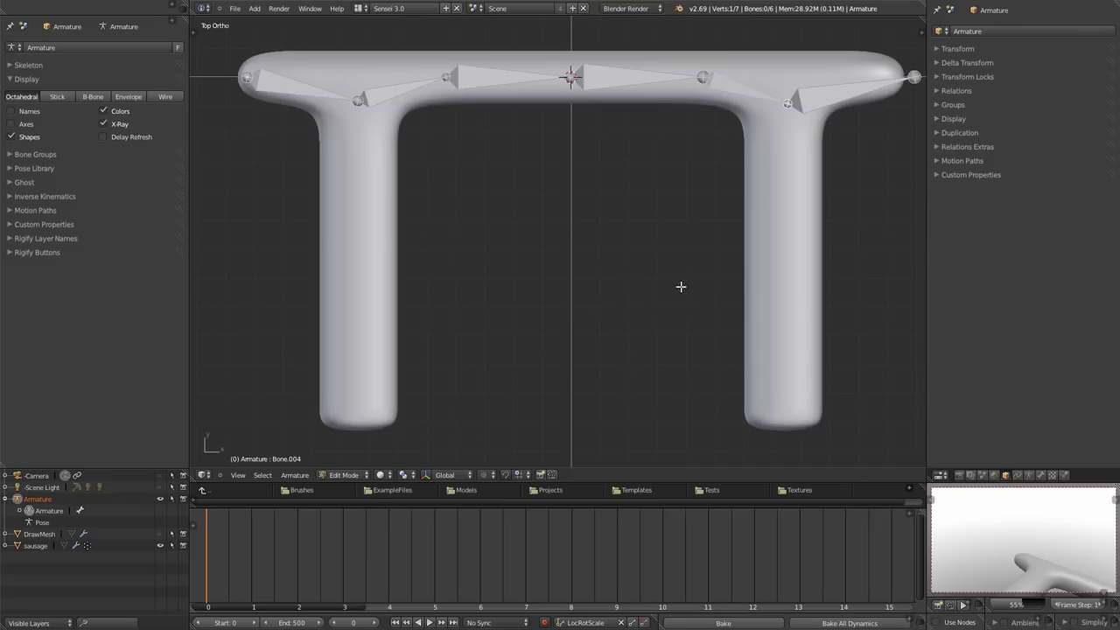
Select both leg-top joints and extrude two pairs of bones down the legs along Y
{"action": "right_click", "coordinate": [790, 104]}
{"action": "right_click", "coordinate": [789, 105]}
{"action": "right_click", "coordinate": [358, 104], "text": "shift"}
{"action": "key", "text": "e"}
{"action": "key", "text": "y"}
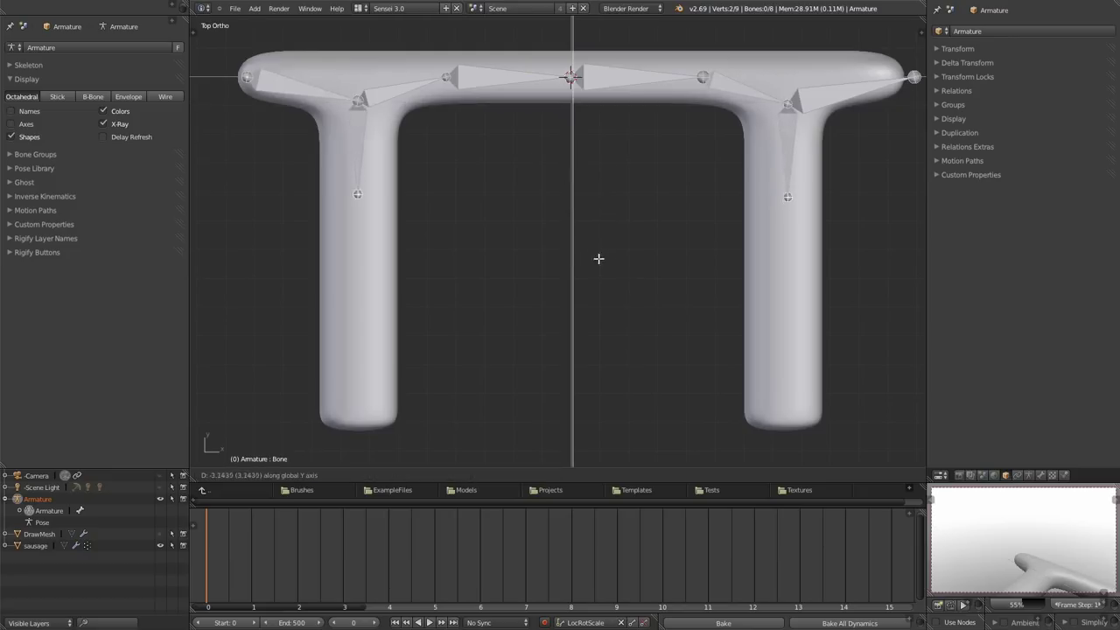
{"action": "left_click", "coordinate": [599, 245]}
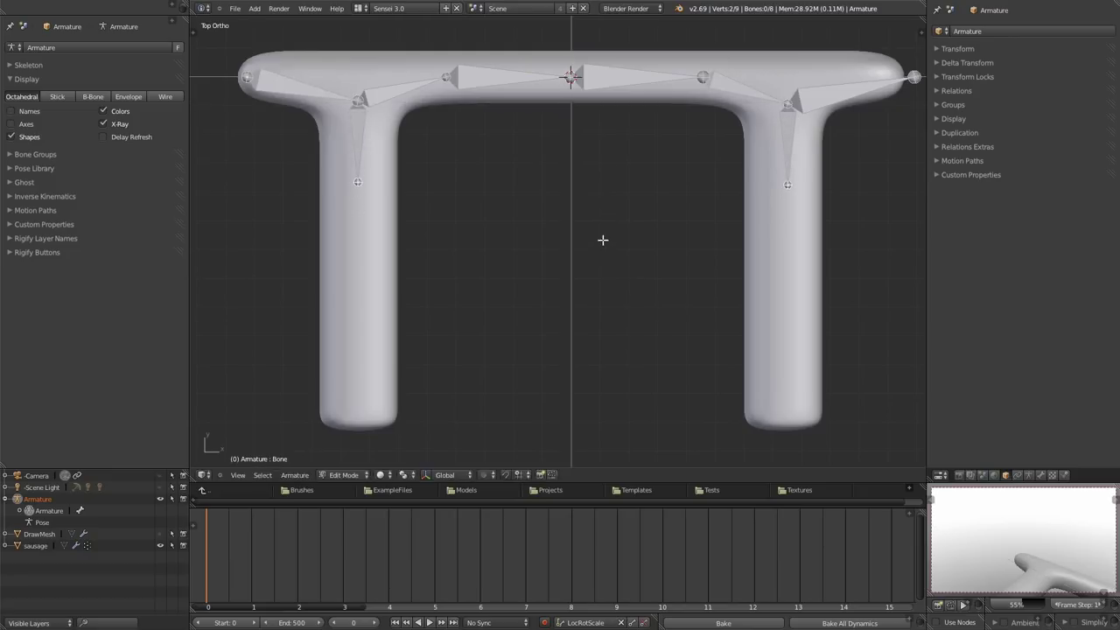
{"action": "key", "text": "e"}
{"action": "key", "text": "y"}
{"action": "left_click", "coordinate": [594, 330]}
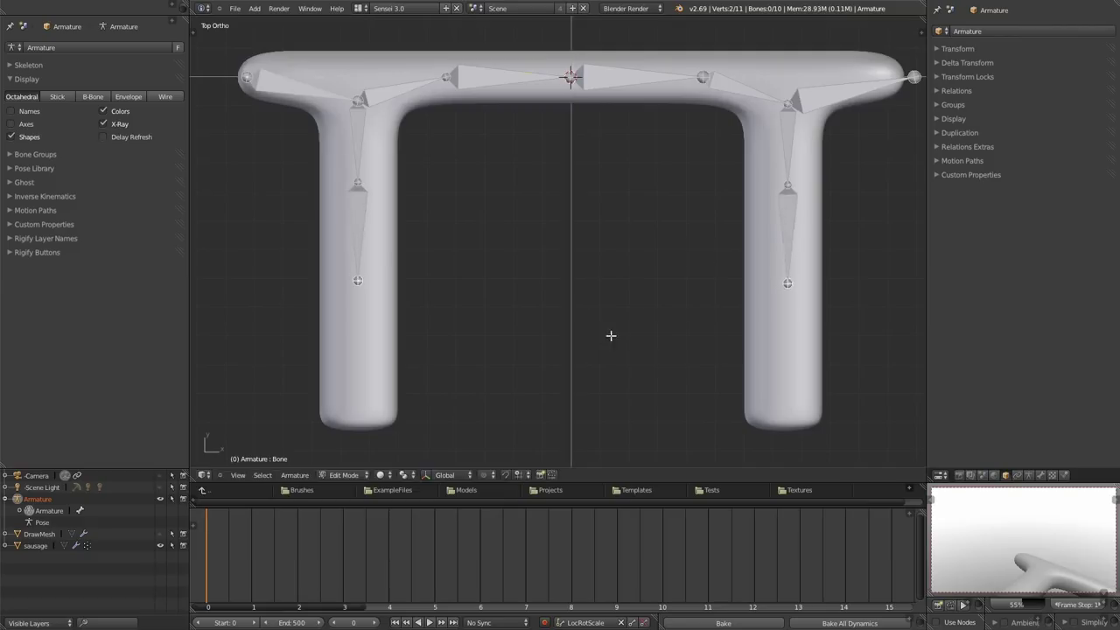
Extrude two more bone pairs down to the feet, then switch to Pose Mode
{"action": "middle_click_drag", "start_coordinate": [610, 332], "coordinate": [618, 236], "text": "shift"}
{"action": "key", "text": "e"}
{"action": "key", "text": "y"}
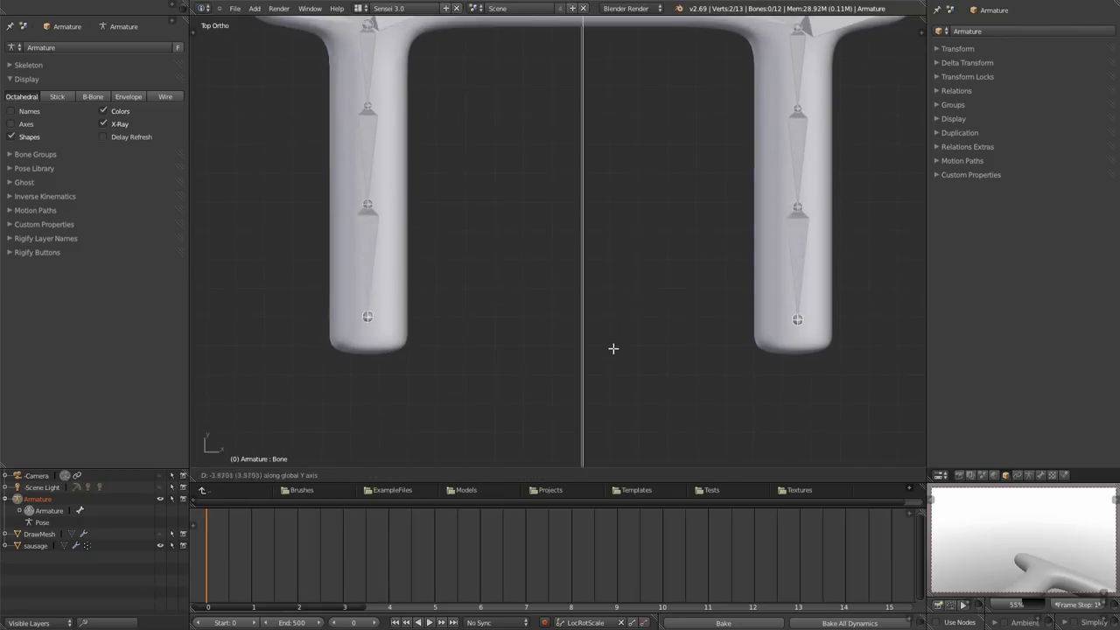
{"action": "left_click", "coordinate": [614, 332]}
{"action": "key", "text": "e"}
{"action": "key", "text": "y"}
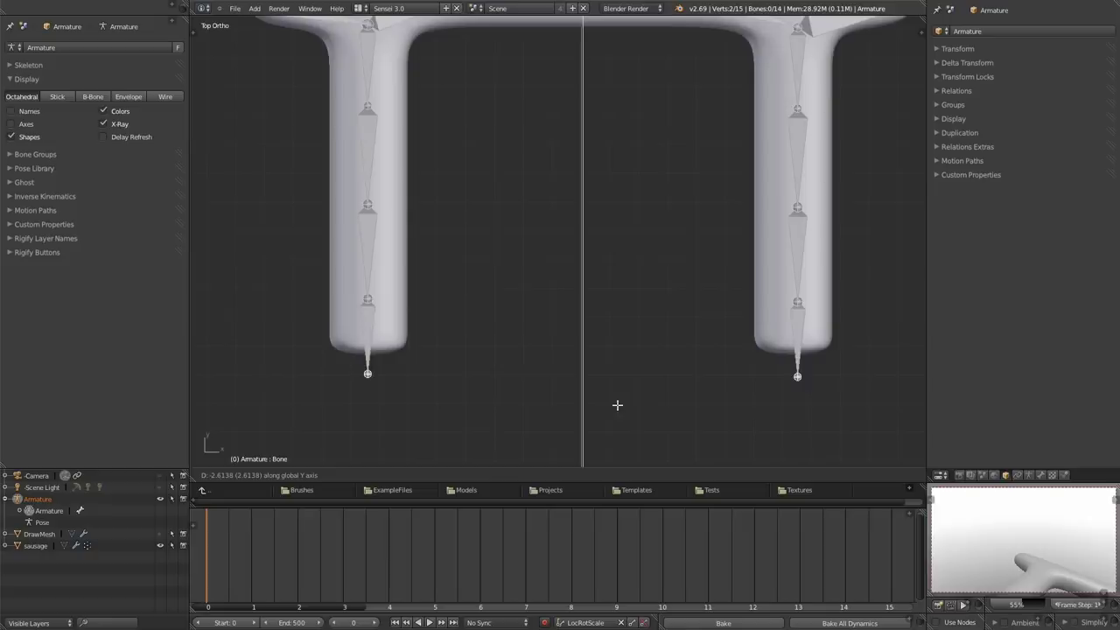
{"action": "left_click", "coordinate": [617, 395]}
{"action": "middle_click_drag", "start_coordinate": [699, 247], "coordinate": [645, 337], "text": "shift"}
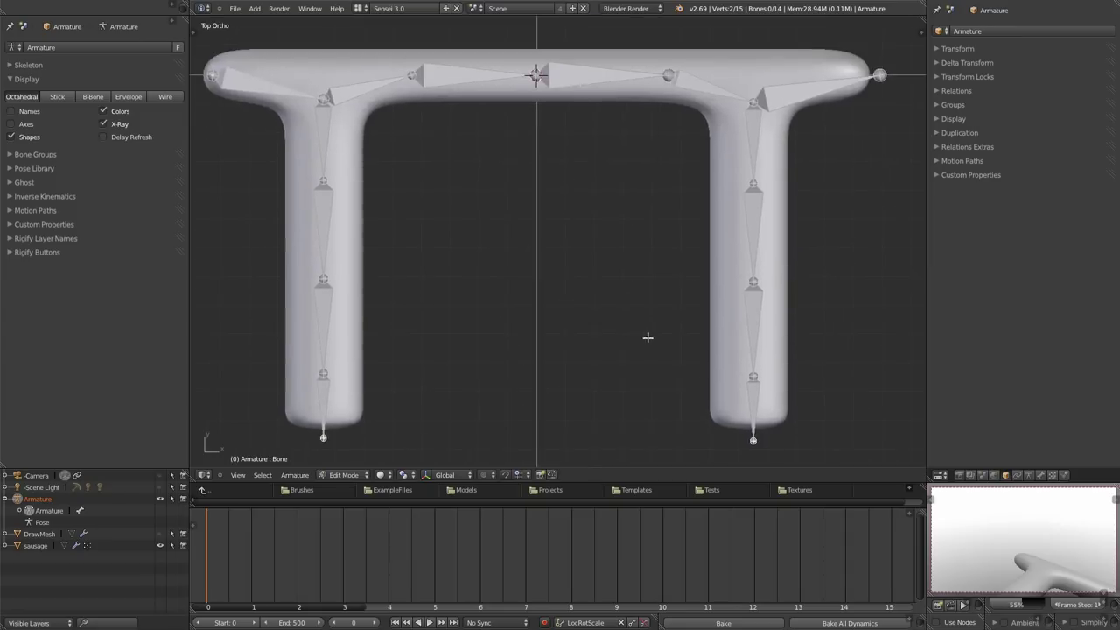
{"action": "key", "text": "ctrl+Tab"}
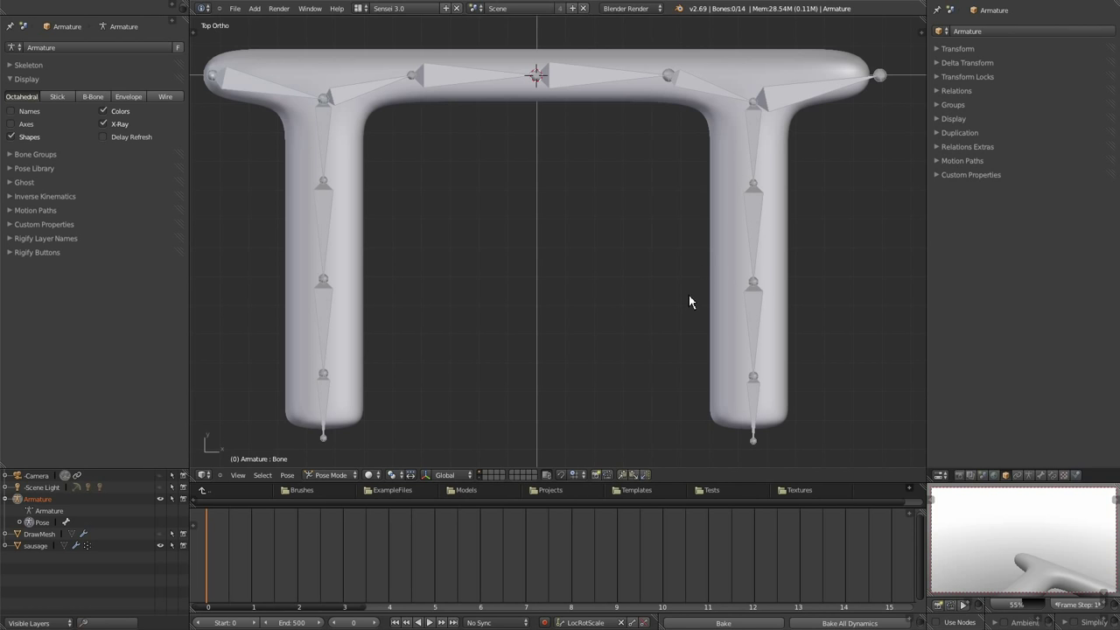
Select Bone.013 at the end of the right leg chain and test-move it, then cancel
{"action": "middle_click_drag", "start_coordinate": [688, 299], "coordinate": [641, 210]}
{"action": "right_click", "coordinate": [613, 326]}
{"action": "key", "text": "g"}
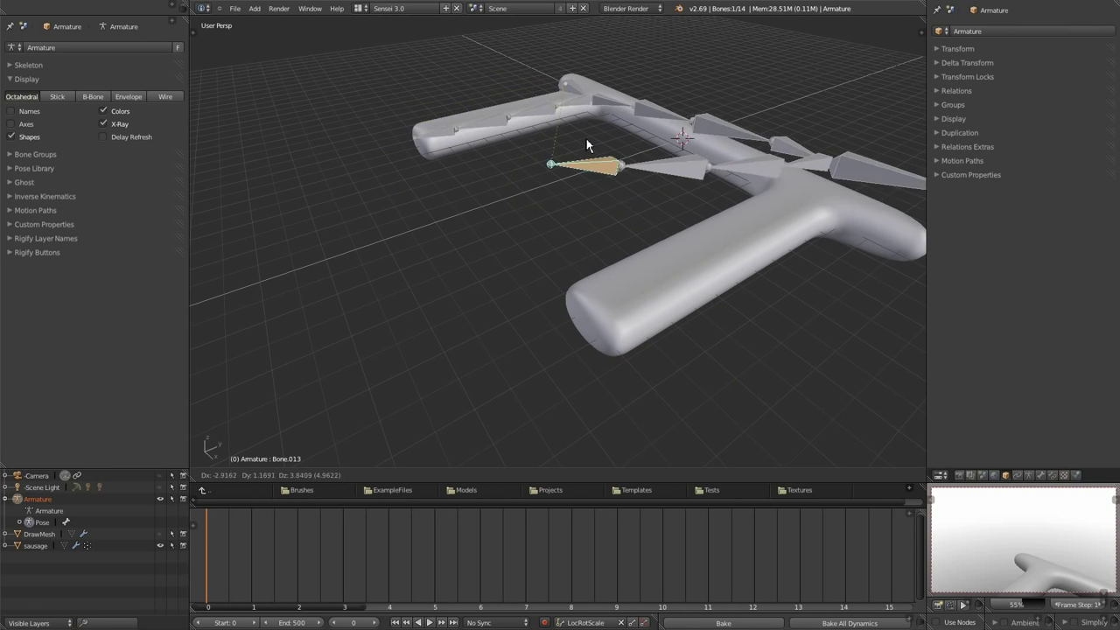
{"action": "right_click", "coordinate": [561, 162]}
{"action": "middle_click_drag", "start_coordinate": [561, 162], "coordinate": [445, 370]}
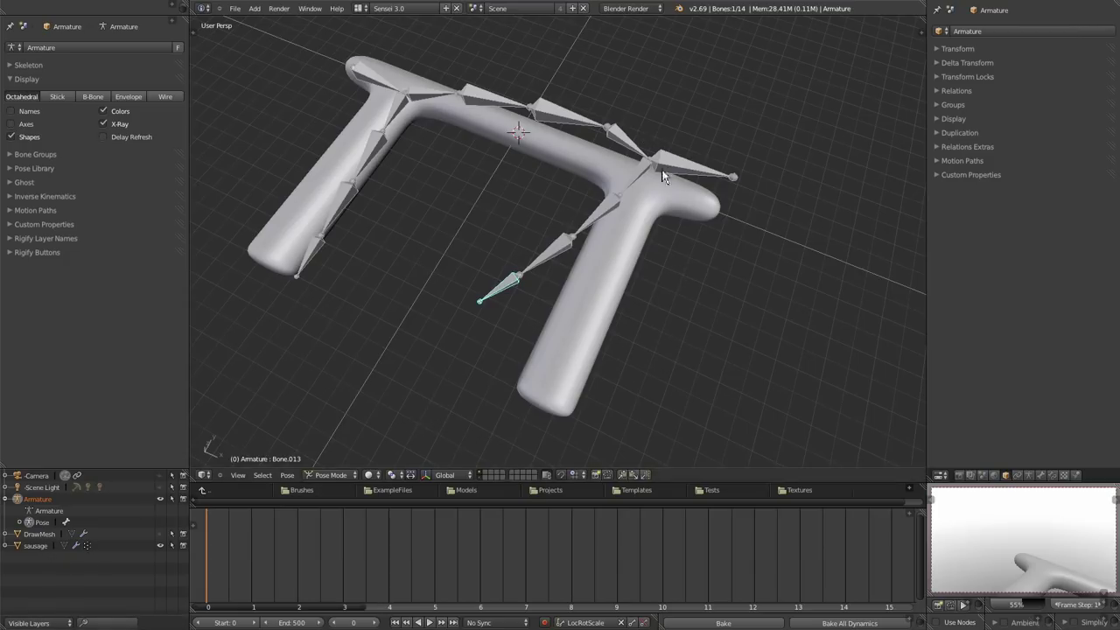
Rename the sausage mesh object to weirdDogThing in the Outliner
{"action": "double_click", "coordinate": [34, 548]}
{"action": "type", "text": "weirdDogT"}
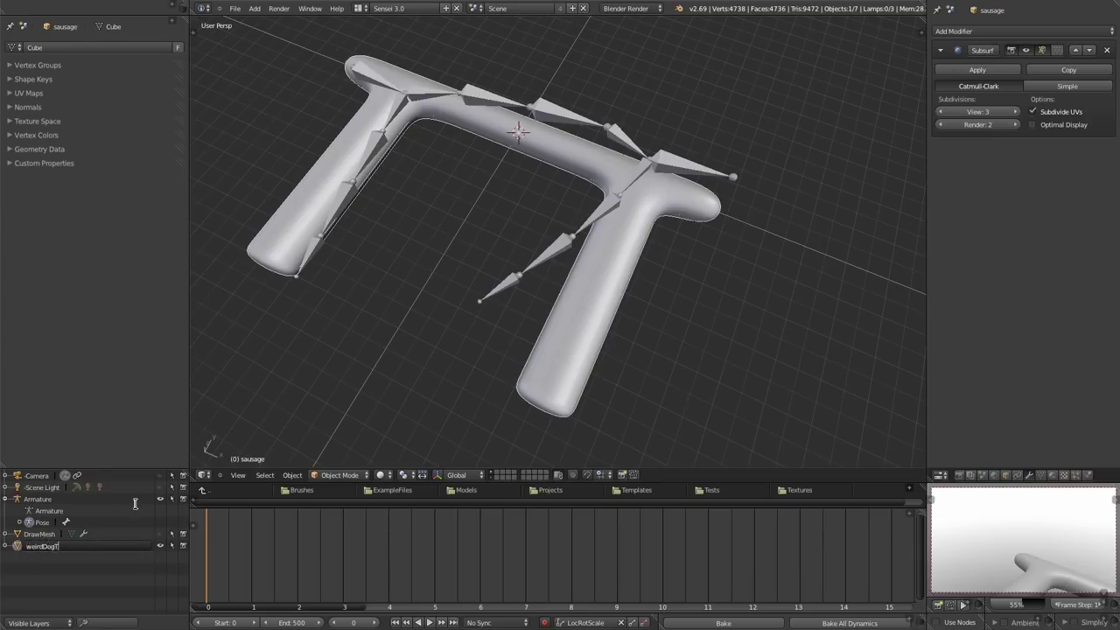
{"action": "type", "text": "hing"}
{"action": "key", "text": "Return"}
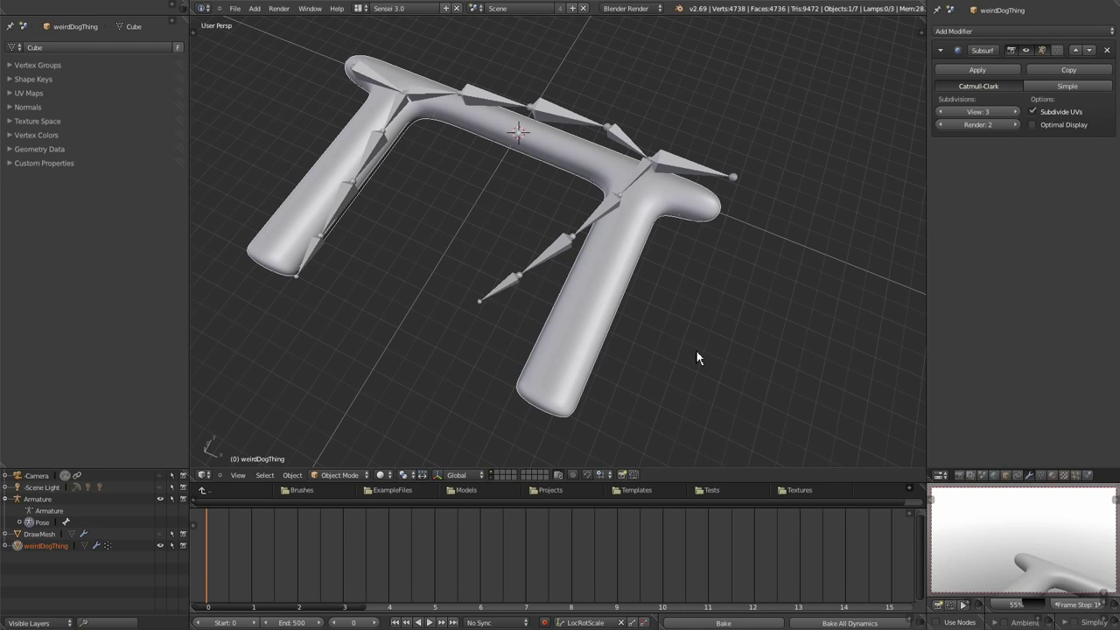
Select all armature bones and clear their rotation back to the rest pose
{"action": "right_click", "coordinate": [679, 166]}
{"action": "middle_click_drag", "start_coordinate": [679, 167], "coordinate": [690, 167]}
{"action": "key", "text": "a"}
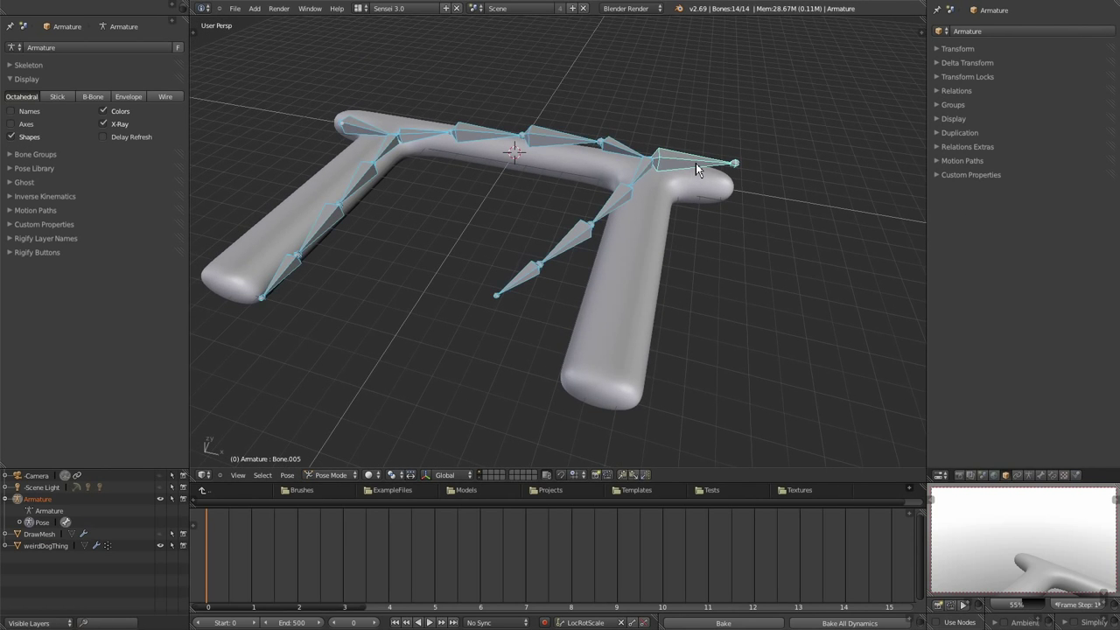
{"action": "key", "text": "alt+r"}
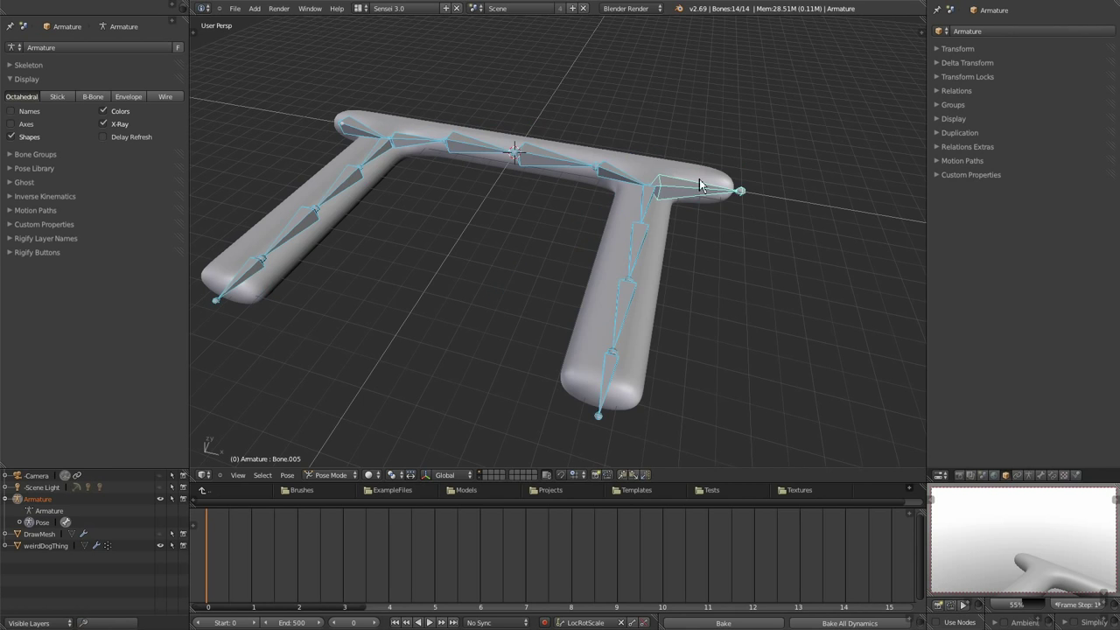
{"action": "mouse_move", "coordinate": [700, 238]}
{"action": "middle_mouse_down"}
{"action": "mouse_move", "coordinate": [689, 267]}
{"action": "mouse_move", "coordinate": [700, 245]}
{"action": "middle_mouse_up"}
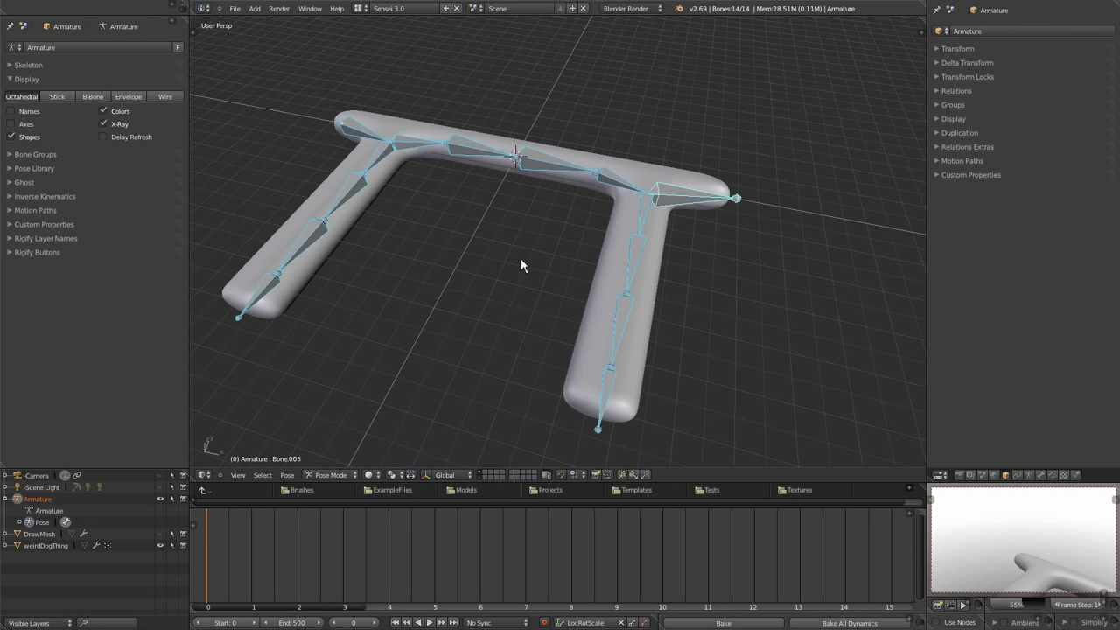
Drop weirdDogThing onto the Armature in the Outliner and parent it With Automatic Weights
{"action": "mouse_move", "coordinate": [520, 265]}
{"action": "middle_mouse_down"}
{"action": "mouse_move", "coordinate": [545, 289]}
{"action": "mouse_move", "coordinate": [532, 284]}
{"action": "middle_mouse_up"}
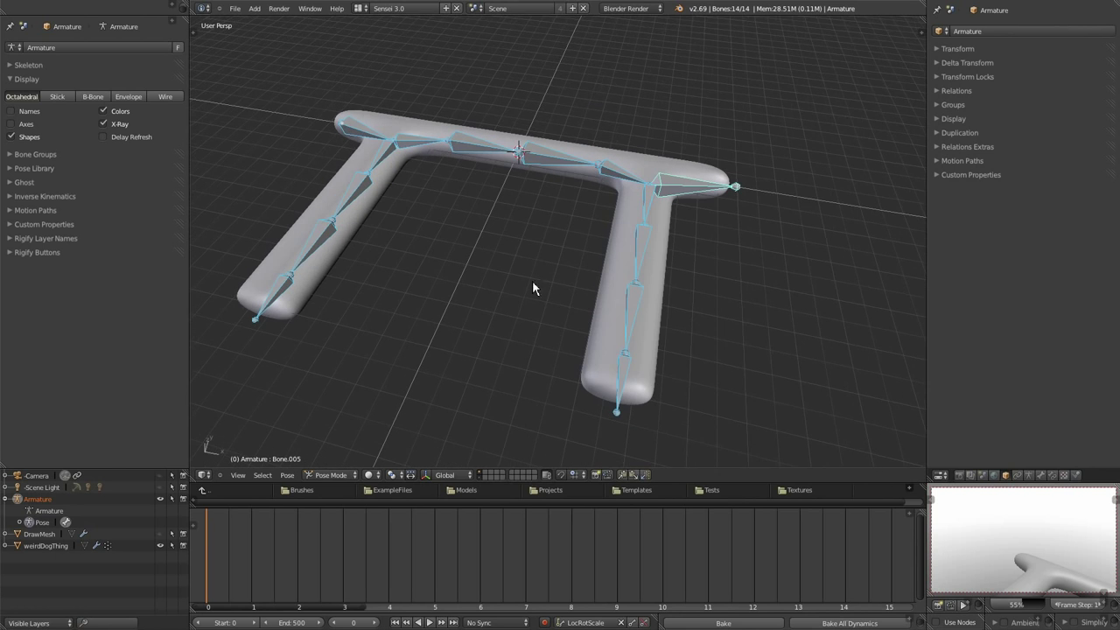
{"action": "left_click", "coordinate": [5, 499]}
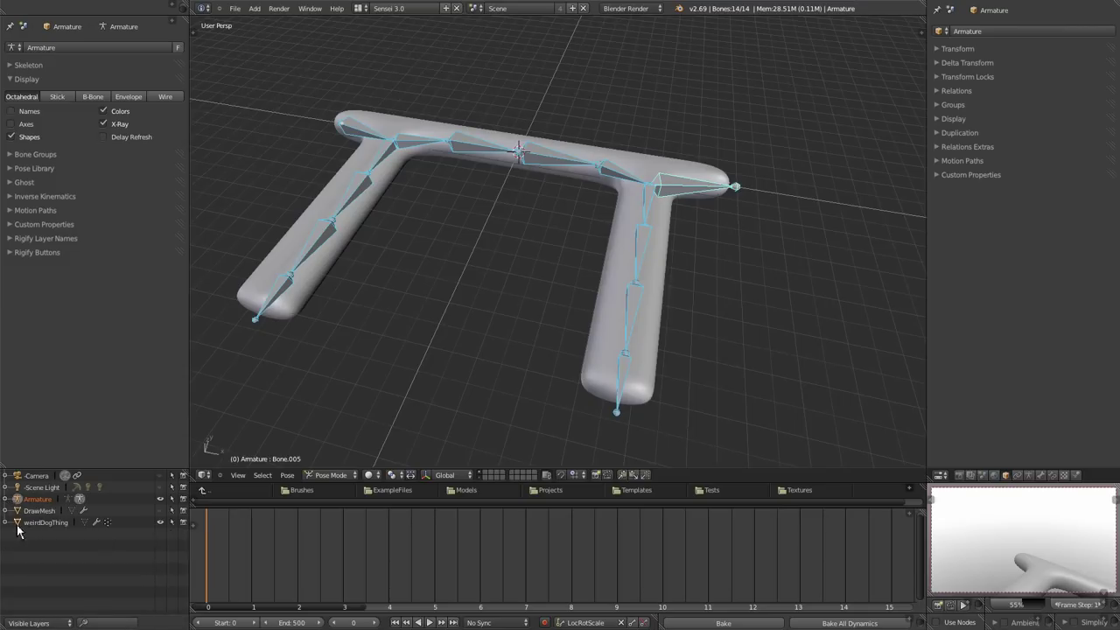
{"action": "left_click_drag", "start_coordinate": [19, 529], "coordinate": [19, 505]}
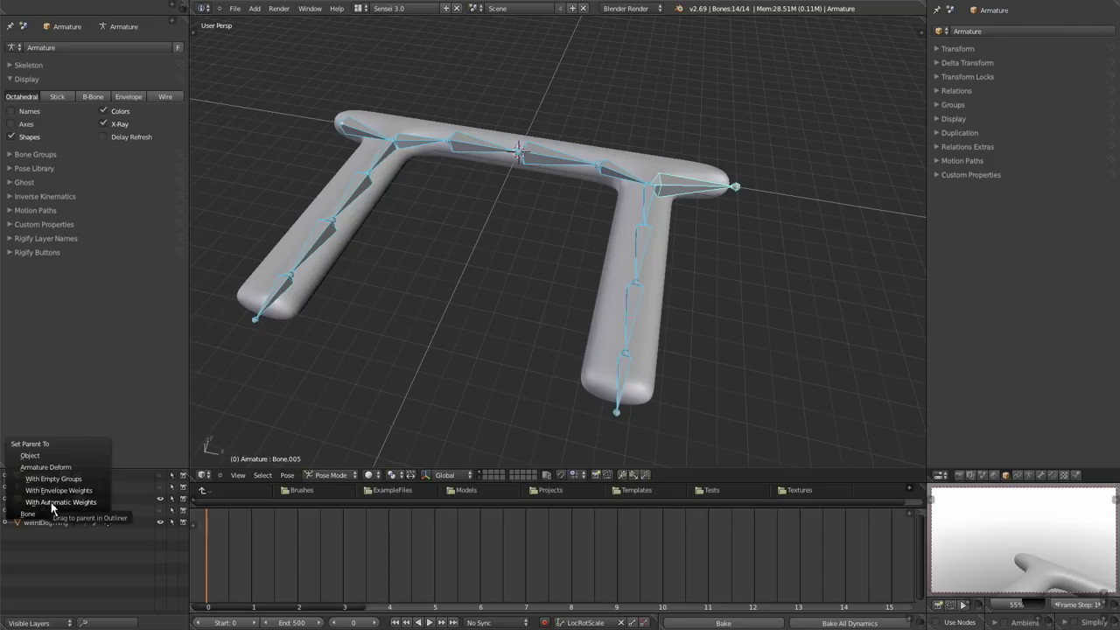
{"action": "left_click", "coordinate": [52, 503]}
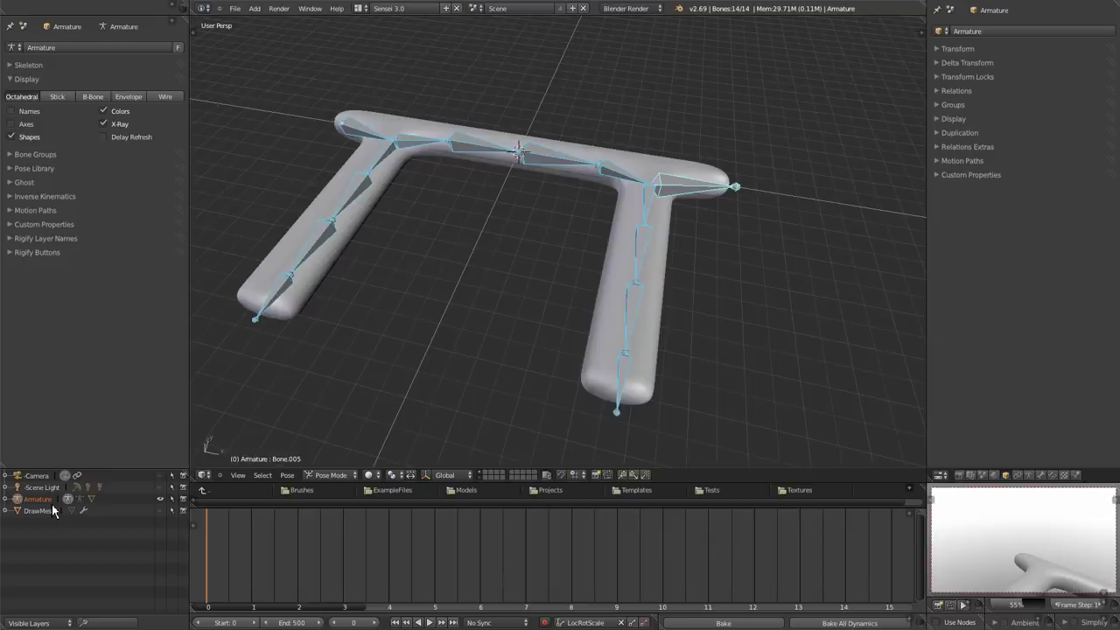
Move the top bar's end bone upward and inspect the raised tip on the mesh
{"action": "right_click", "coordinate": [709, 194]}
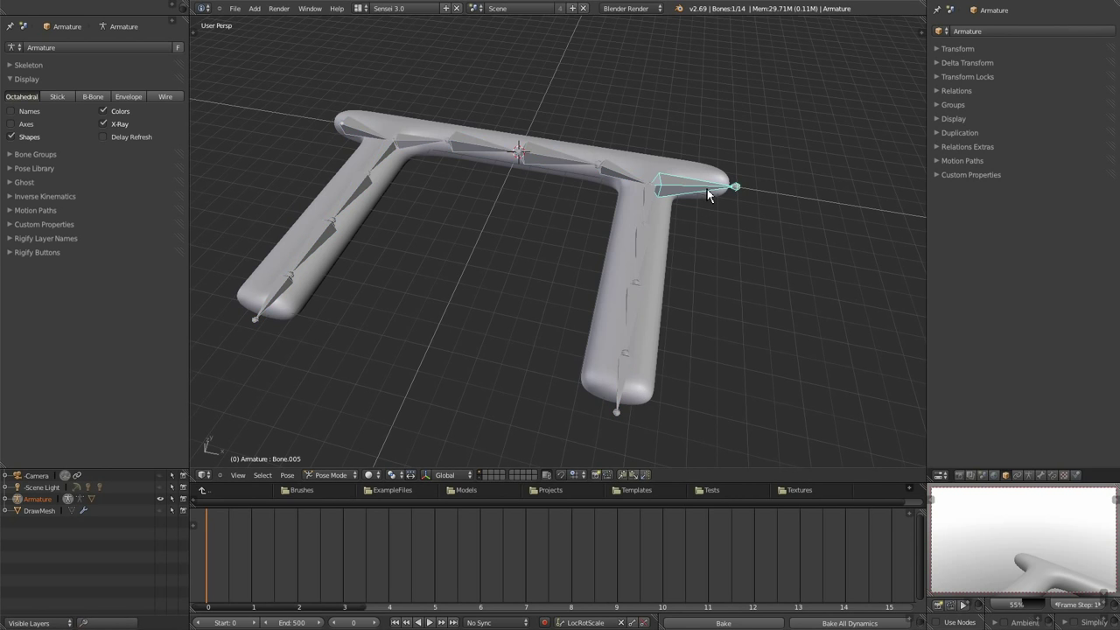
{"action": "key", "text": "g"}
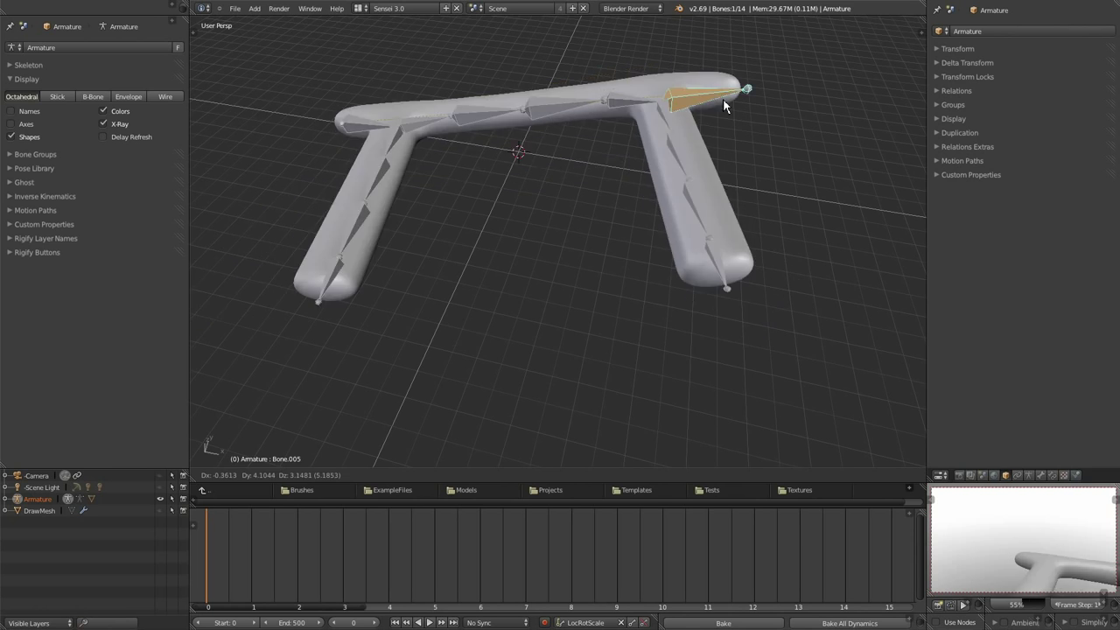
{"action": "left_click", "coordinate": [644, 95]}
{"action": "scroll", "coordinate": [674, 250], "scroll_direction": "up", "scroll_amount": 5}
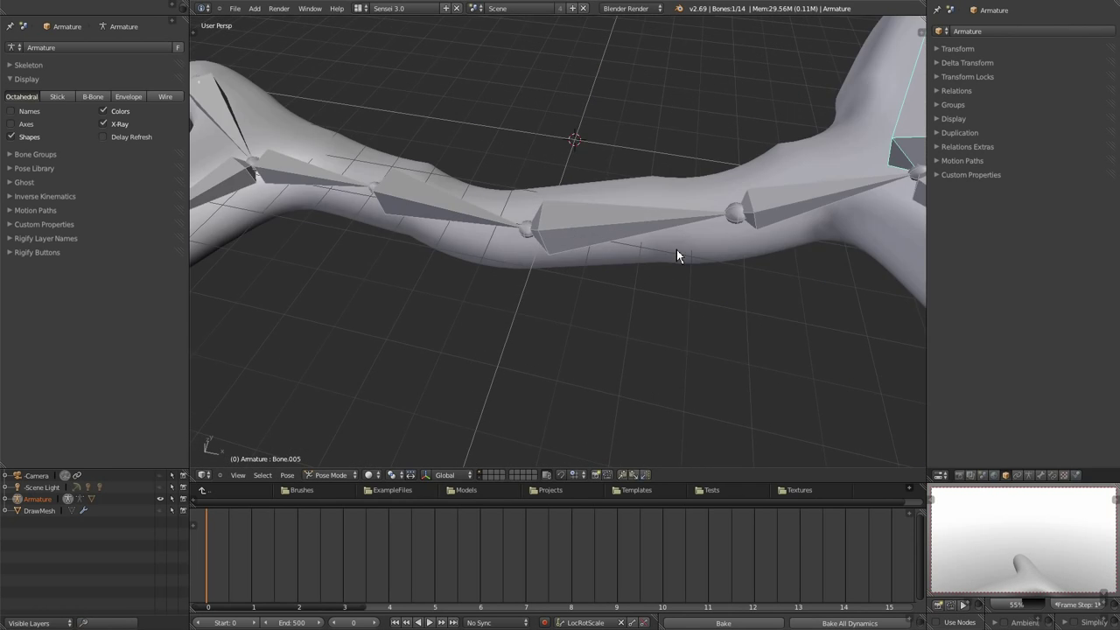
{"action": "middle_click_drag", "start_coordinate": [672, 260], "coordinate": [687, 245]}
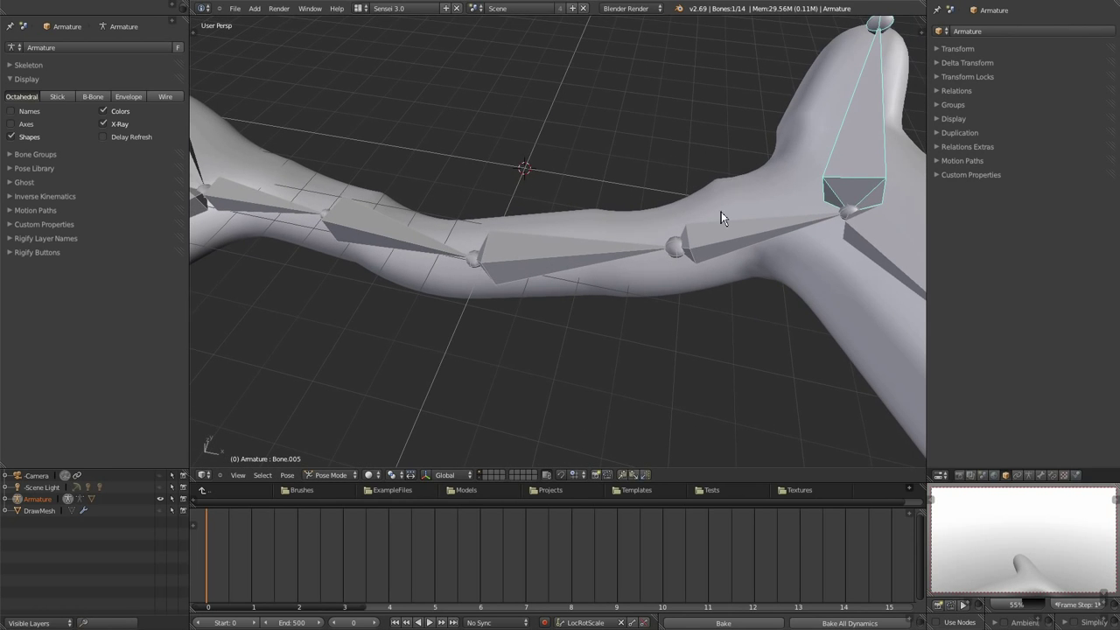
{"action": "scroll", "coordinate": [765, 203], "scroll_direction": "down", "scroll_amount": 4}
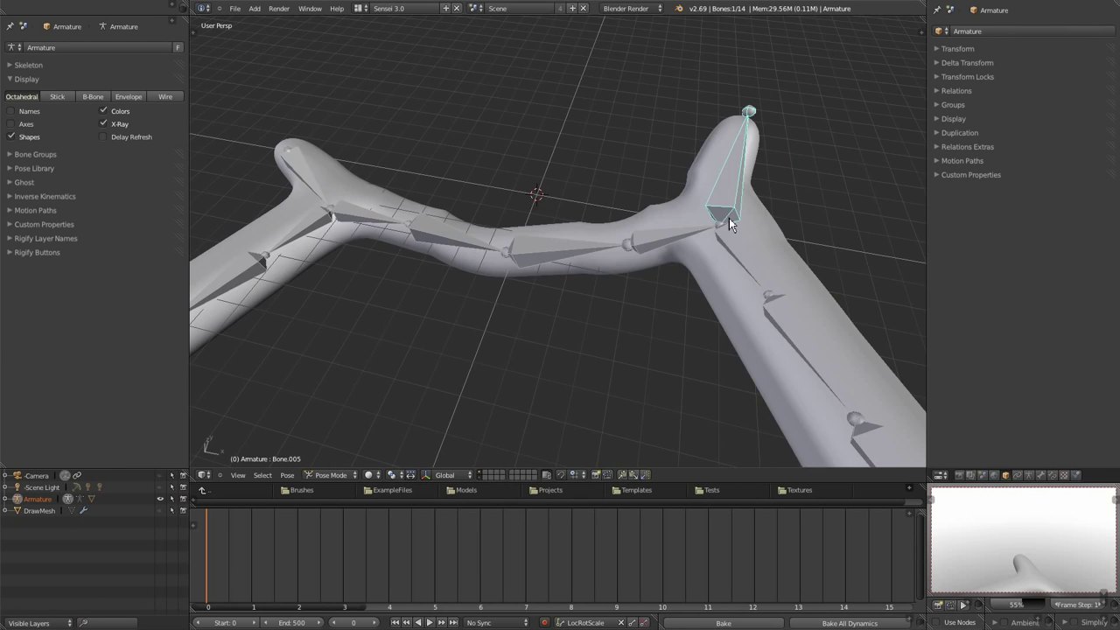
{"action": "middle_click_drag", "start_coordinate": [732, 219], "coordinate": [698, 213]}
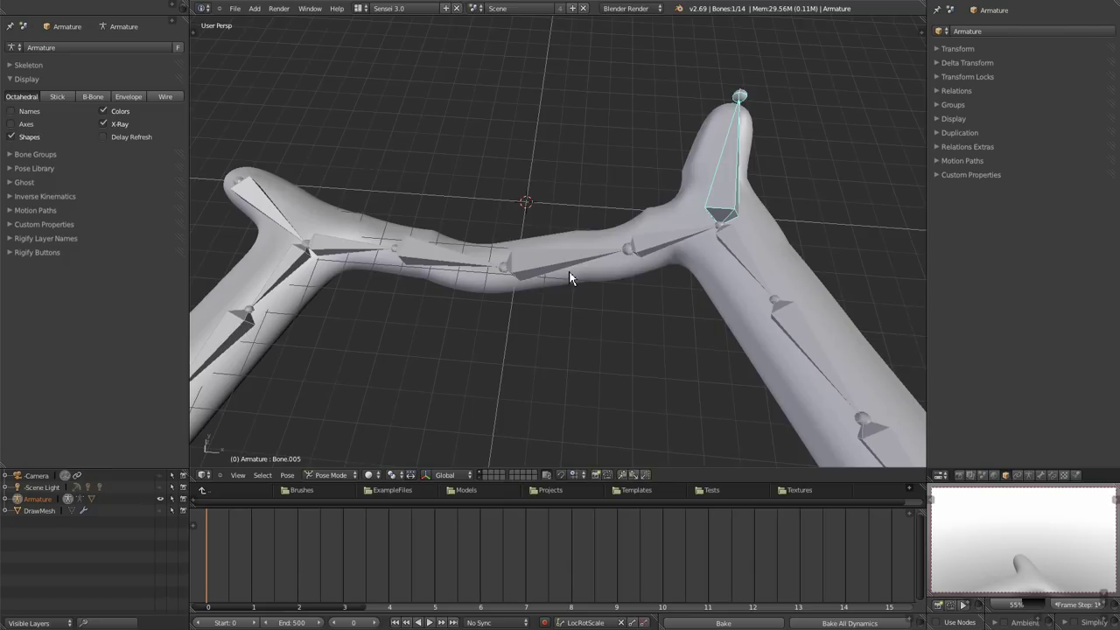
Move weirdDogThing's Armature modifier above Subsurf, then try bending the right leg's lower bone
{"action": "right_click", "coordinate": [791, 254]}
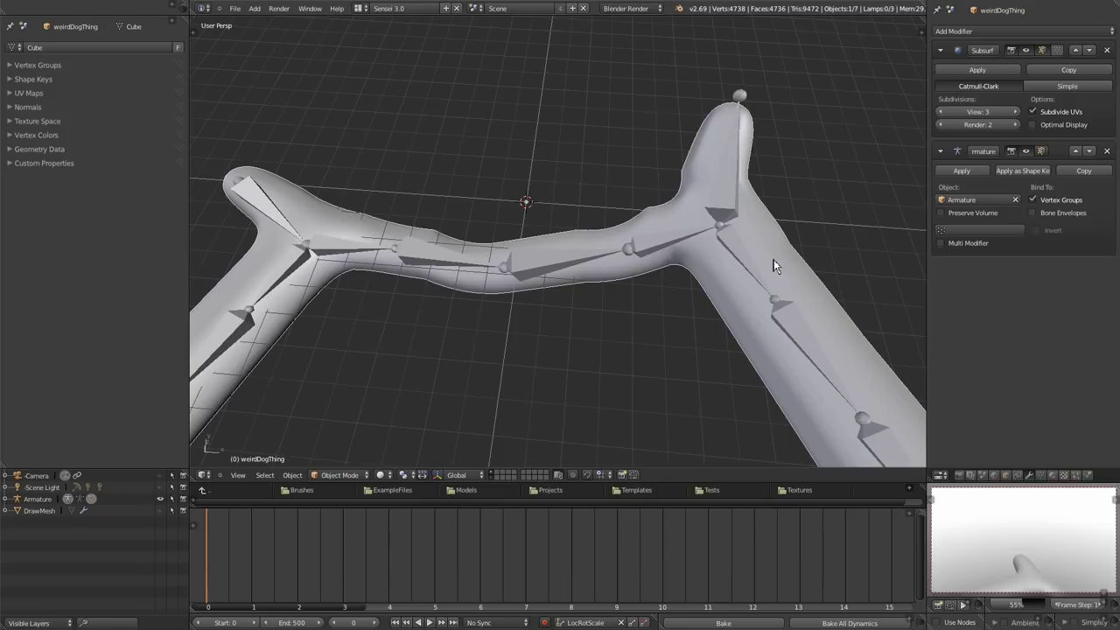
{"action": "left_click", "coordinate": [940, 151]}
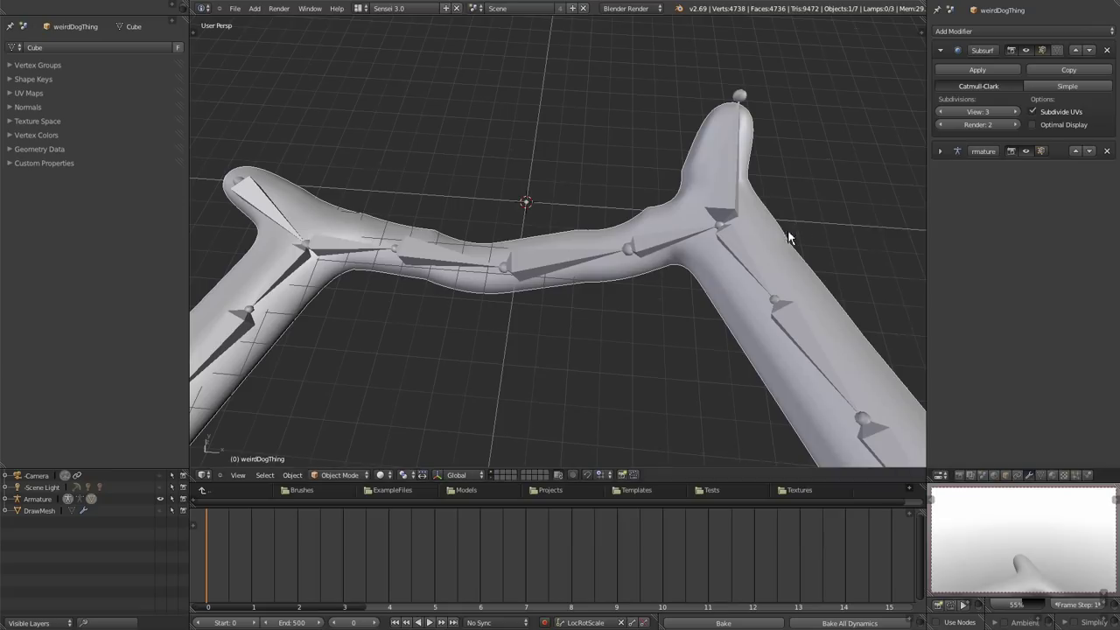
{"action": "left_click", "coordinate": [1077, 151]}
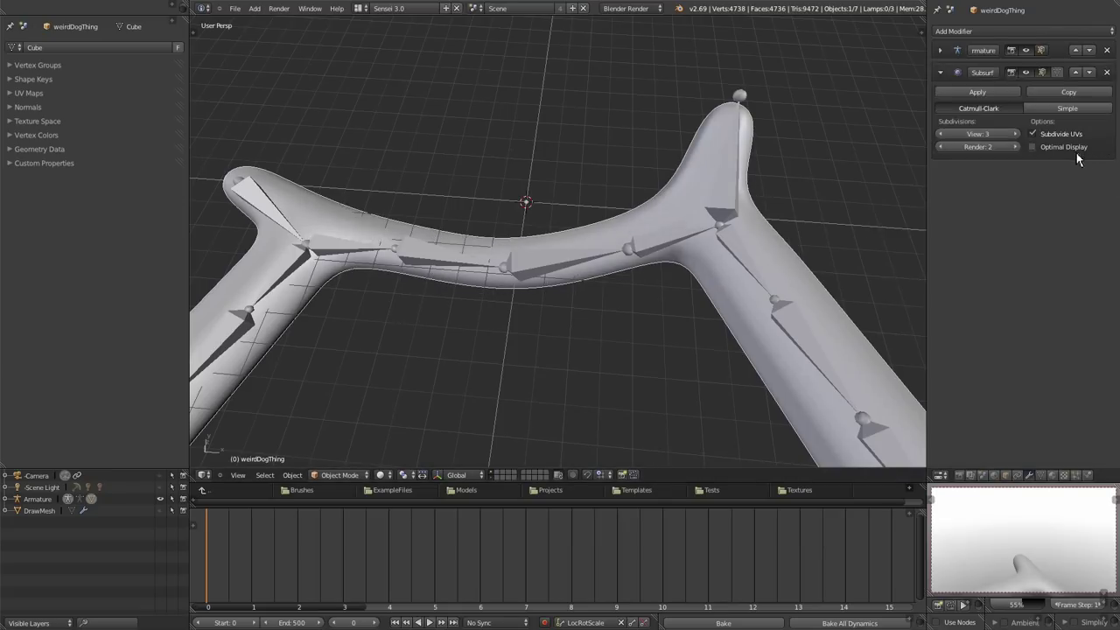
{"action": "left_click", "coordinate": [945, 52]}
{"action": "left_click", "coordinate": [944, 51]}
{"action": "scroll", "coordinate": [769, 250], "scroll_direction": "down", "scroll_amount": 2}
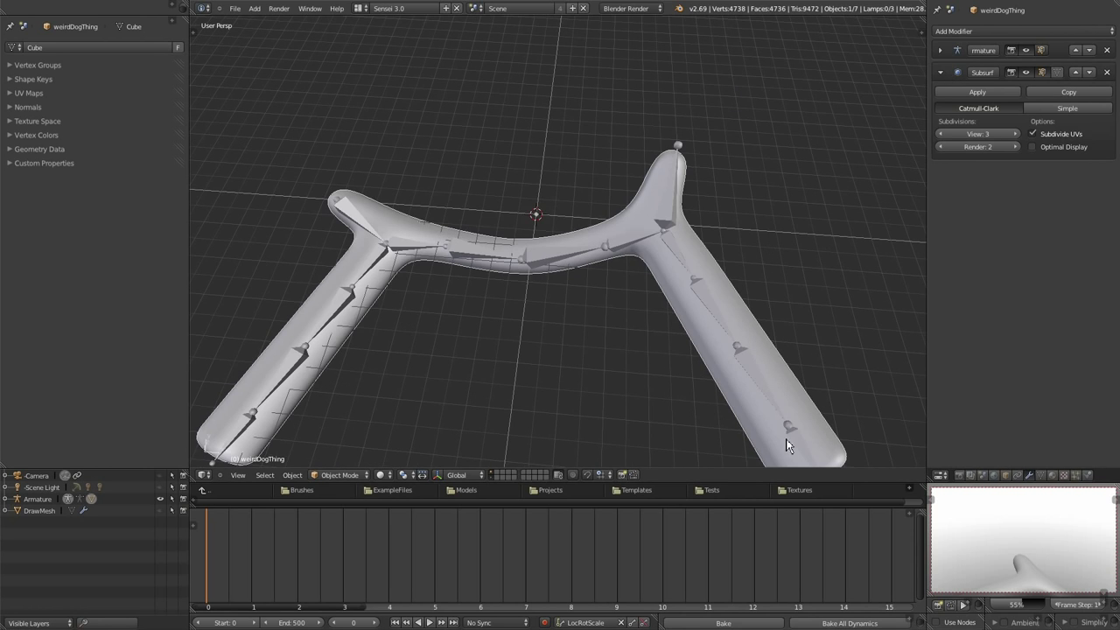
{"action": "right_click_drag", "start_coordinate": [787, 428], "coordinate": [613, 461]}
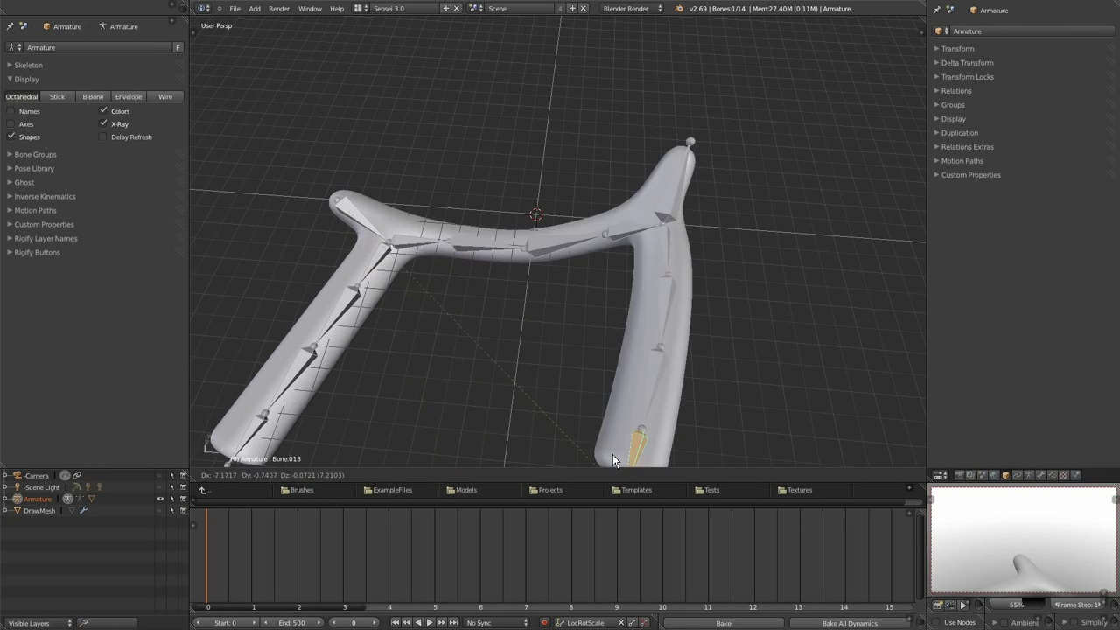
Cancel and undo the last leg move, then swing the right leg via its top bone
{"action": "key", "text": "Escape"}
{"action": "key", "text": "ctrl+z"}
{"action": "right_click_drag", "start_coordinate": [673, 128], "coordinate": [759, 234]}
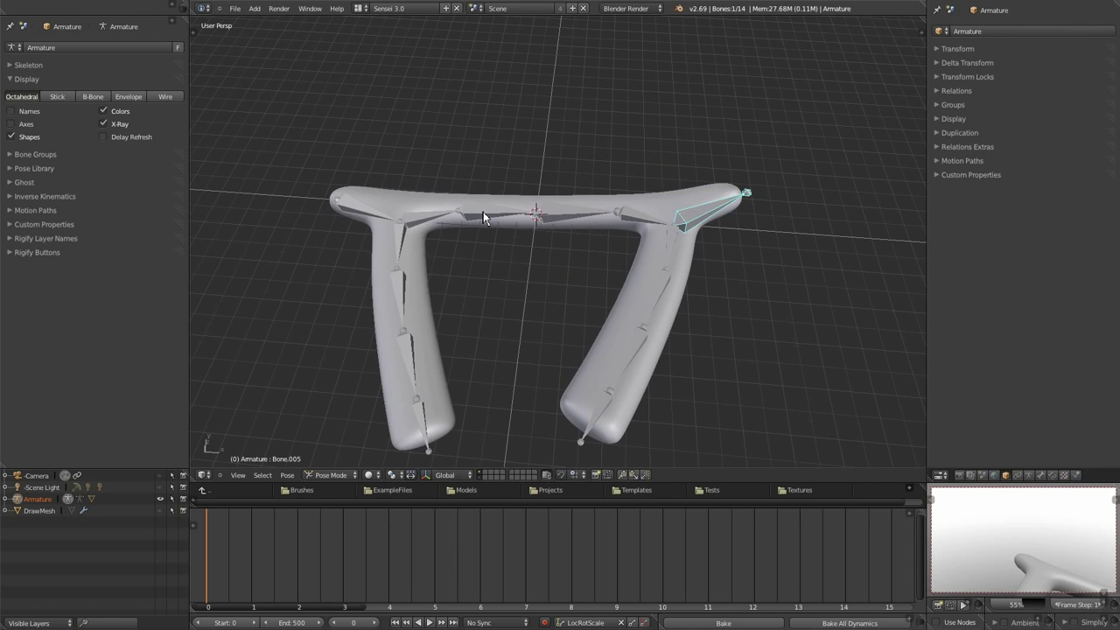
Rotate Bone.002 to lift the top bar's right half and inspect the smooth pose
{"action": "right_click", "coordinate": [483, 211]}
{"action": "key", "text": "r"}
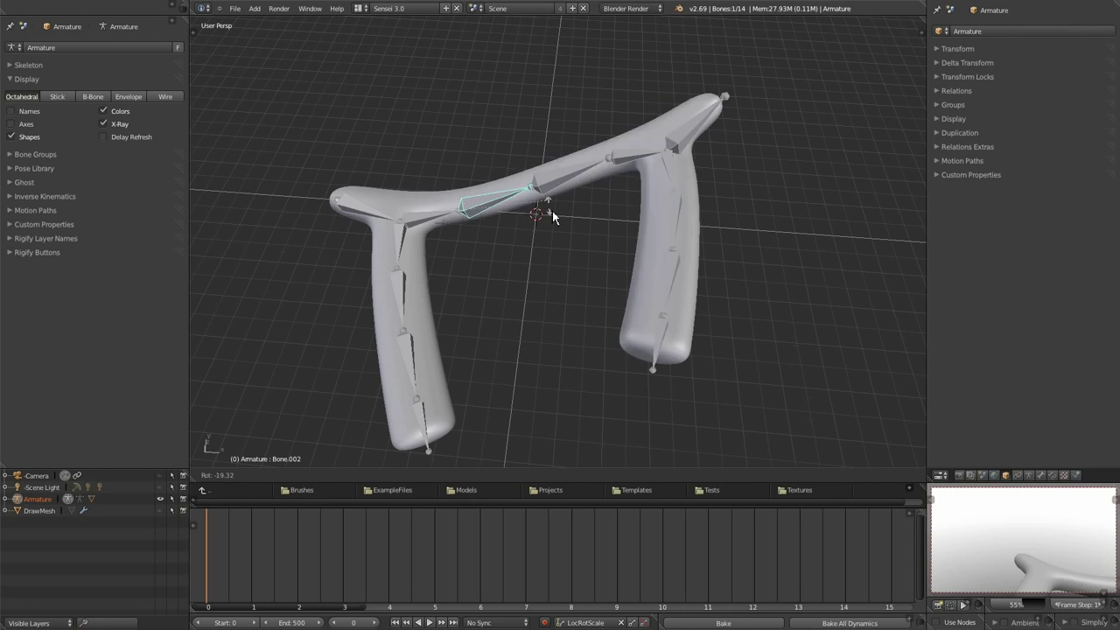
{"action": "left_click", "coordinate": [718, 317]}
{"action": "middle_click_drag", "start_coordinate": [719, 322], "coordinate": [750, 295], "text": "shift"}
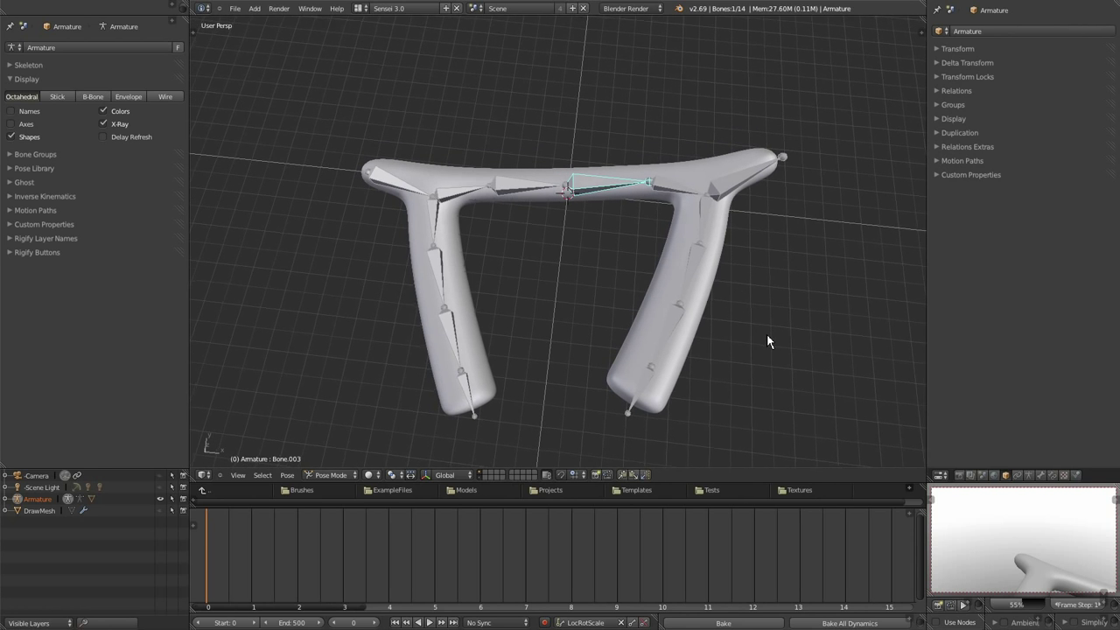
{"action": "mouse_move", "coordinate": [767, 338]}
{"action": "middle_mouse_down"}
{"action": "mouse_move", "coordinate": [793, 350]}
{"action": "mouse_move", "coordinate": [780, 345]}
{"action": "mouse_move", "coordinate": [790, 285]}
{"action": "mouse_move", "coordinate": [767, 277]}
{"action": "mouse_move", "coordinate": [755, 306]}
{"action": "mouse_move", "coordinate": [770, 322]}
{"action": "middle_mouse_up"}
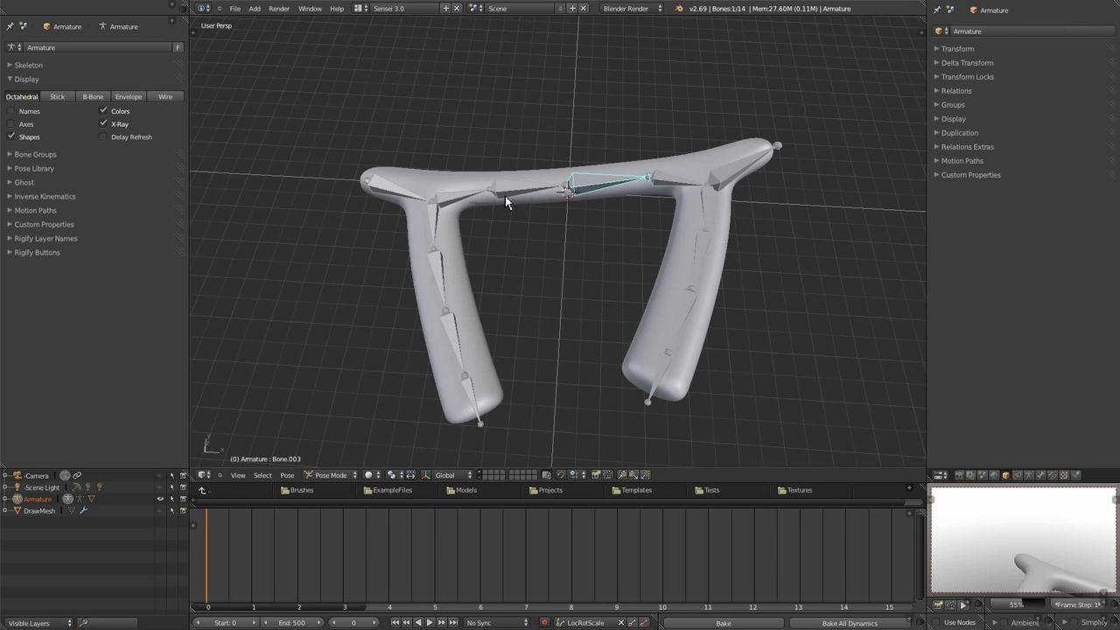
{"action": "mouse_move", "coordinate": [525, 208]}
{"action": "middle_mouse_down"}
{"action": "mouse_move", "coordinate": [536, 221]}
{"action": "mouse_move", "coordinate": [525, 213]}
{"action": "middle_mouse_up"}
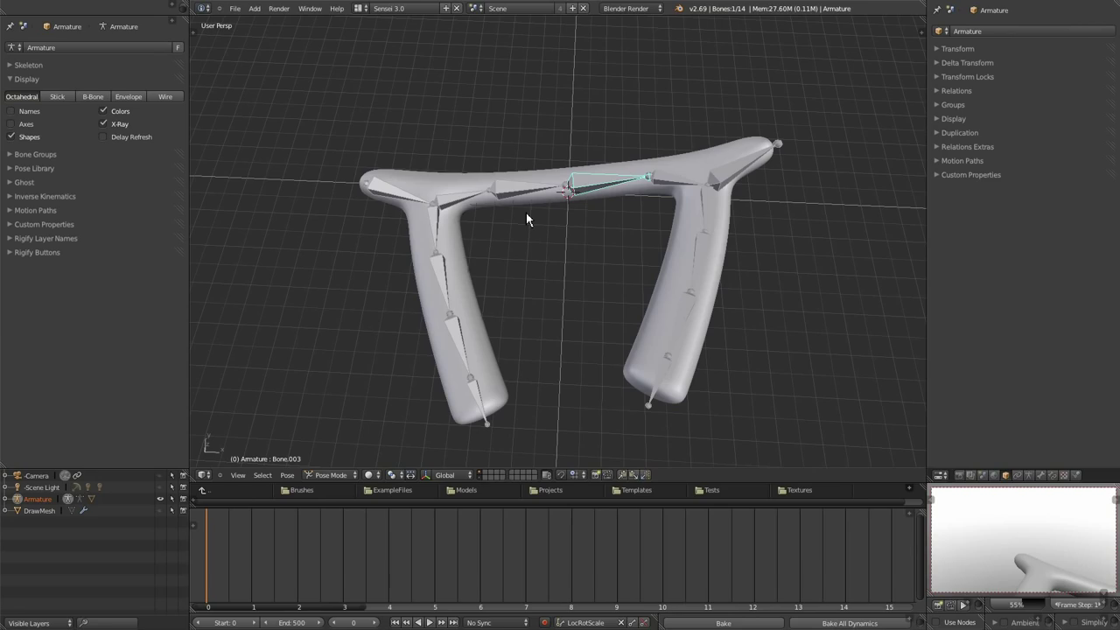